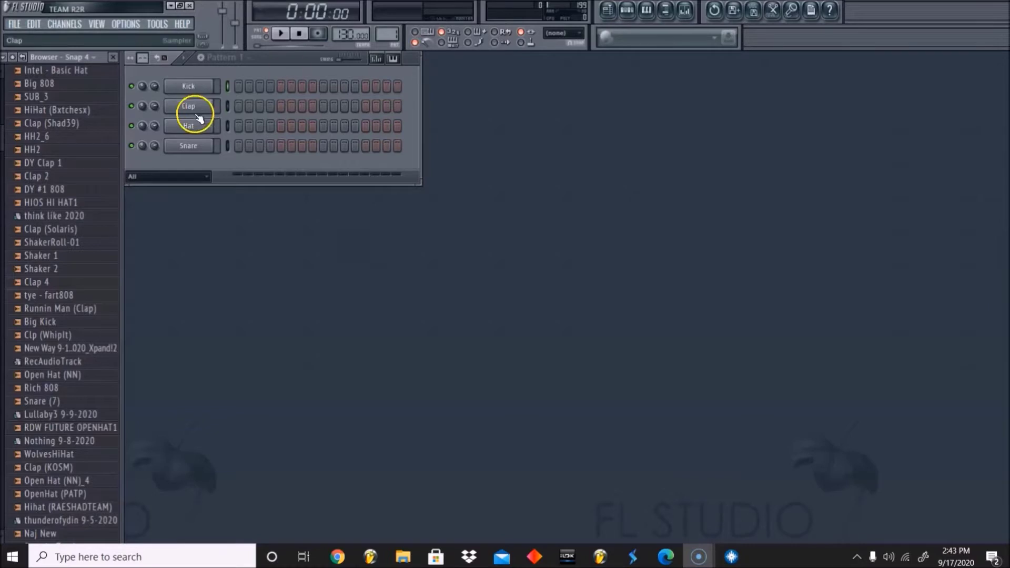
Move the channel rack toward the middle of the workspace and replace the Kick channel with FL Keys.
{"action": "left_click_drag", "start_coordinate": [273, 59], "coordinate": [373, 174]}
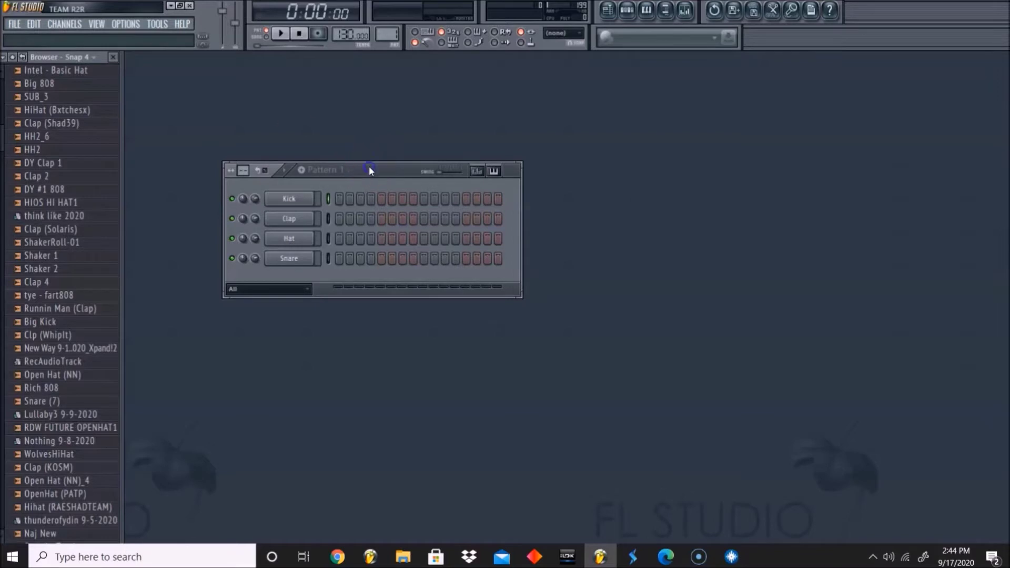
{"action": "left_click_drag", "start_coordinate": [369, 168], "coordinate": [411, 158]}
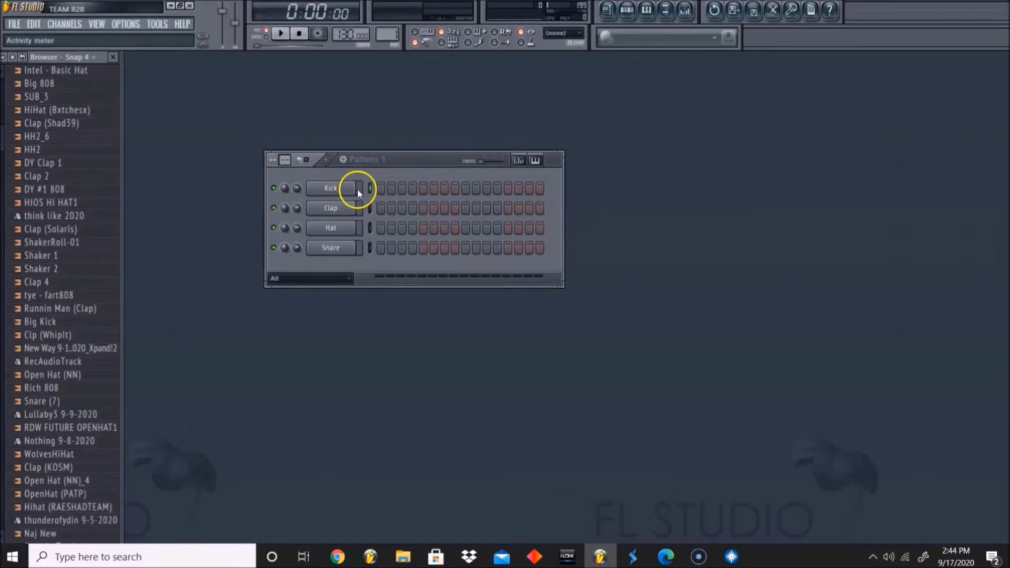
{"action": "right_click", "coordinate": [323, 190]}
{"action": "right_click", "coordinate": [324, 190]}
{"action": "left_click", "coordinate": [394, 376]}
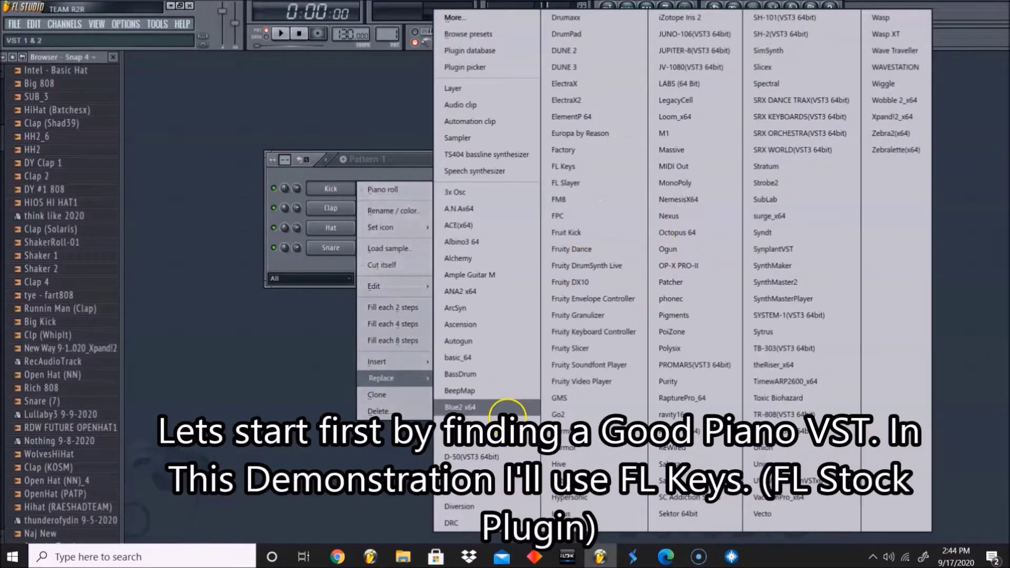
{"action": "left_click", "coordinate": [570, 165]}
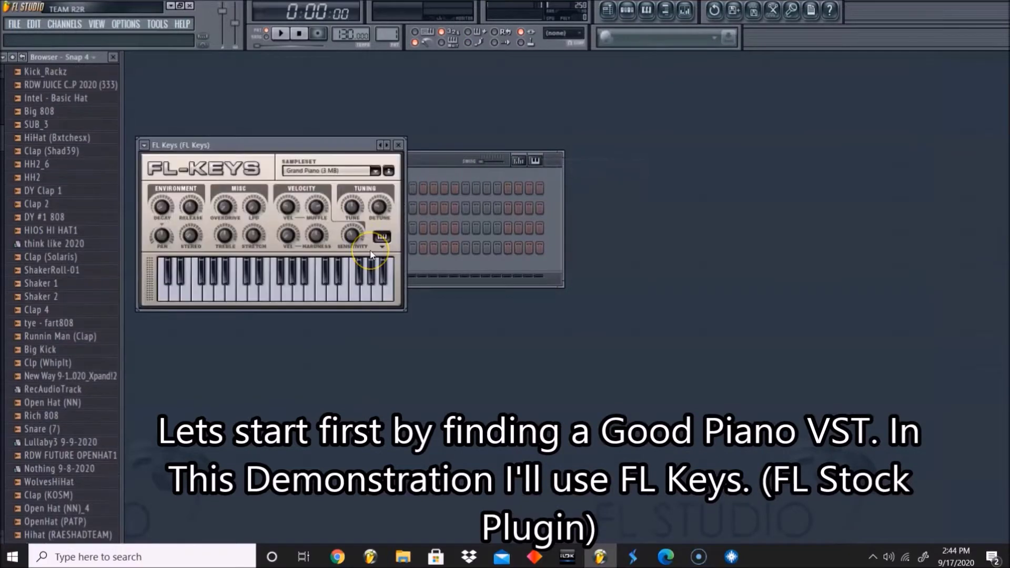
{"action": "left_click", "coordinate": [450, 161]}
Rescan the MIDI devices in the MIDI settings and close the settings window.
{"action": "left_click", "coordinate": [125, 24]}
{"action": "left_click", "coordinate": [171, 63]}
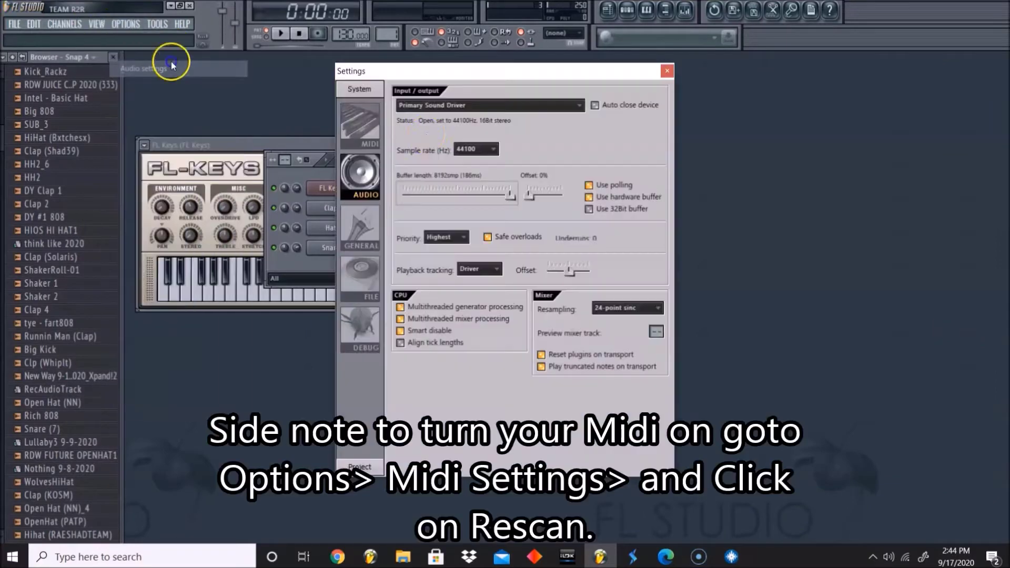
{"action": "left_click", "coordinate": [367, 134]}
{"action": "left_click", "coordinate": [437, 454]}
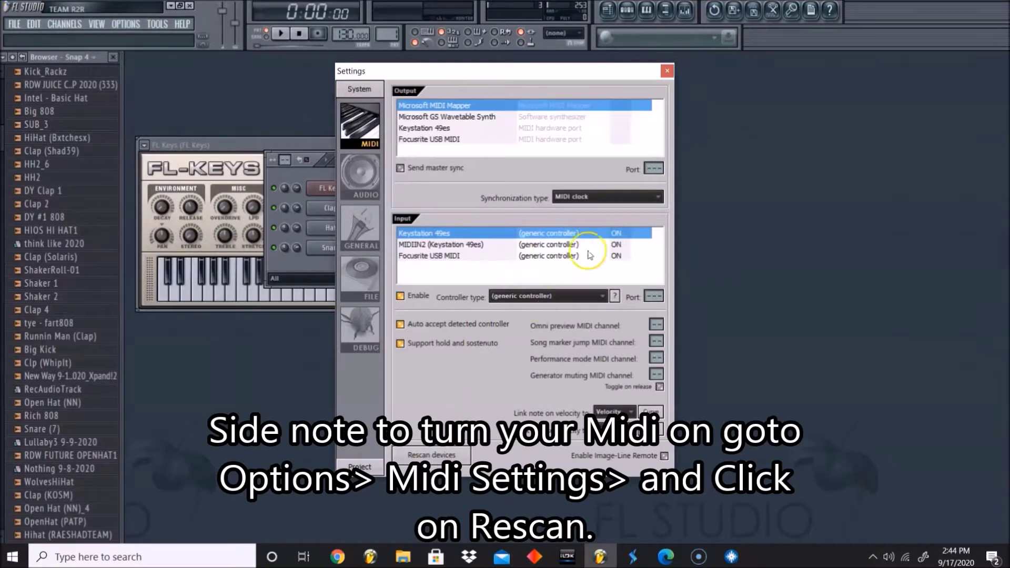
{"action": "left_click", "coordinate": [666, 72]}
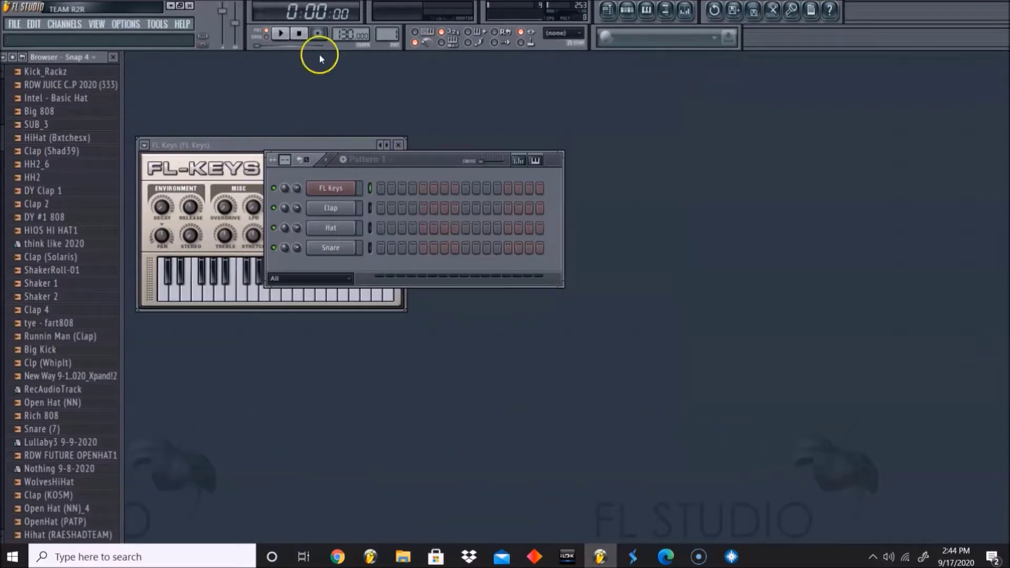
{"action": "right_click", "coordinate": [351, 36]}
{"action": "left_click", "coordinate": [476, 48]}
{"action": "left_click", "coordinate": [487, 254]}
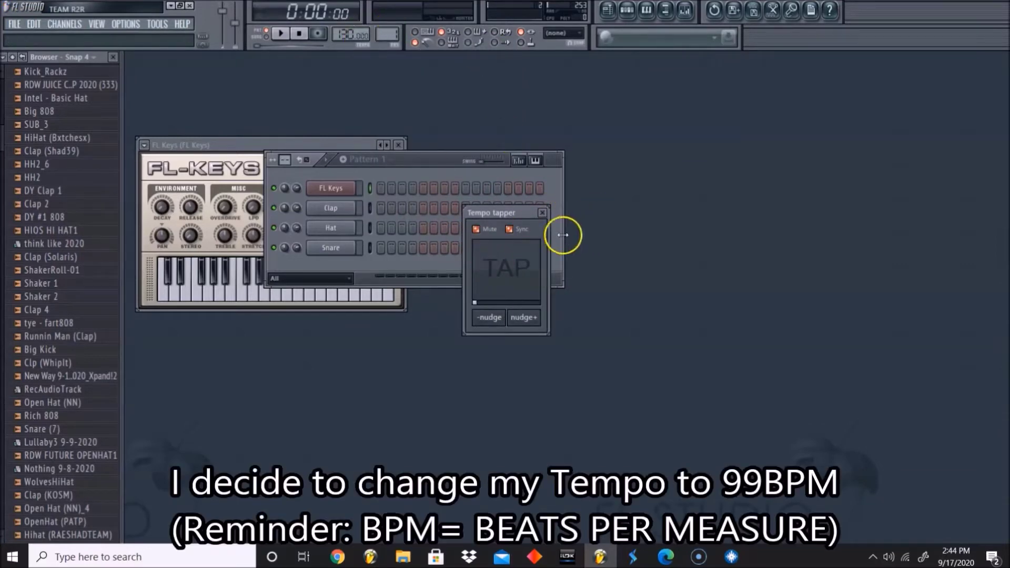
{"action": "left_click", "coordinate": [541, 213]}
Set the project tempo to 99 BPM and run the empty pattern briefly to check it.
{"action": "left_click_drag", "start_coordinate": [348, 34], "coordinate": [355, 69]}
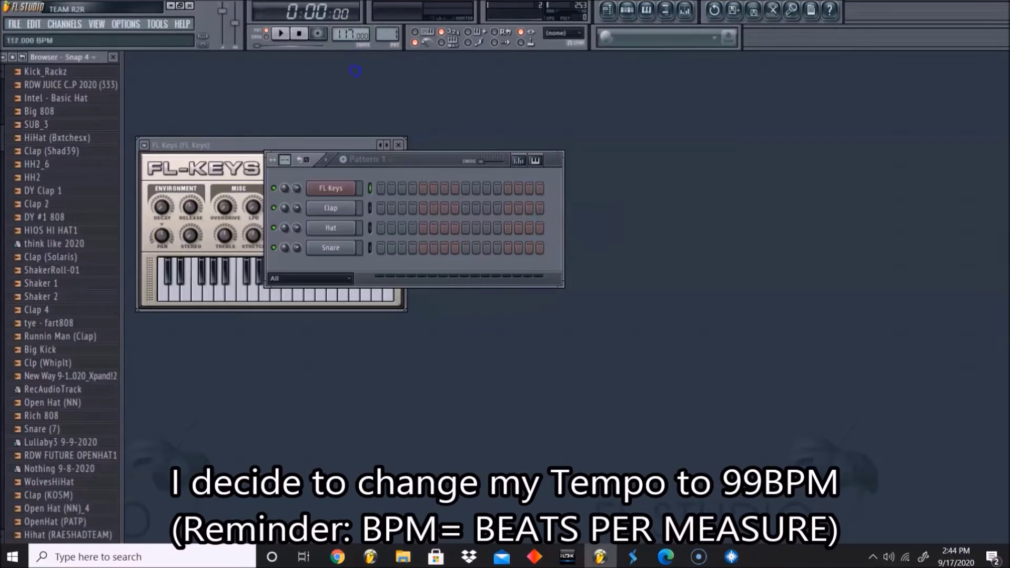
{"action": "left_click_drag", "start_coordinate": [359, 105], "coordinate": [362, 122]}
{"action": "key", "text": "space"}
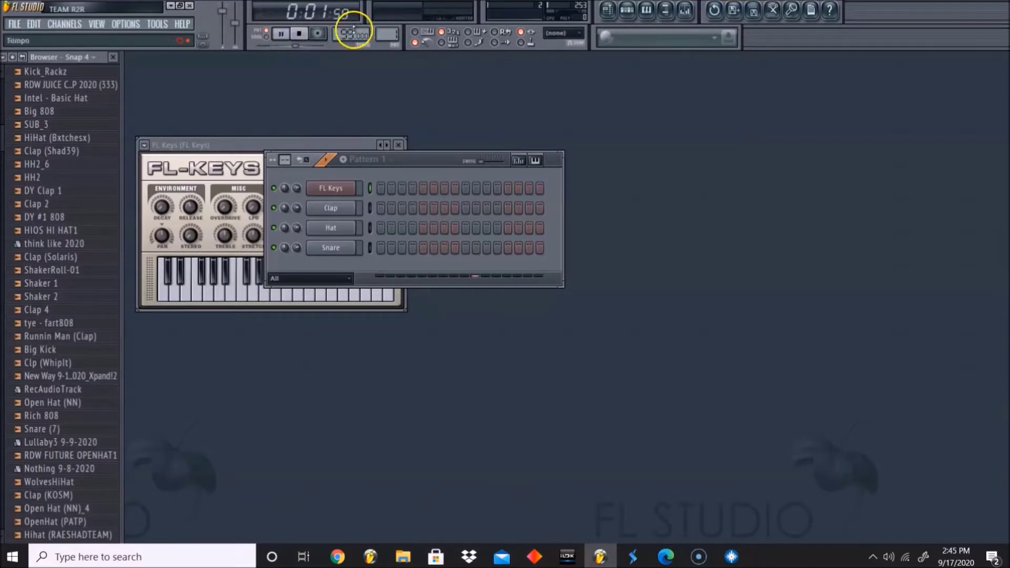
{"action": "left_click", "coordinate": [300, 37]}
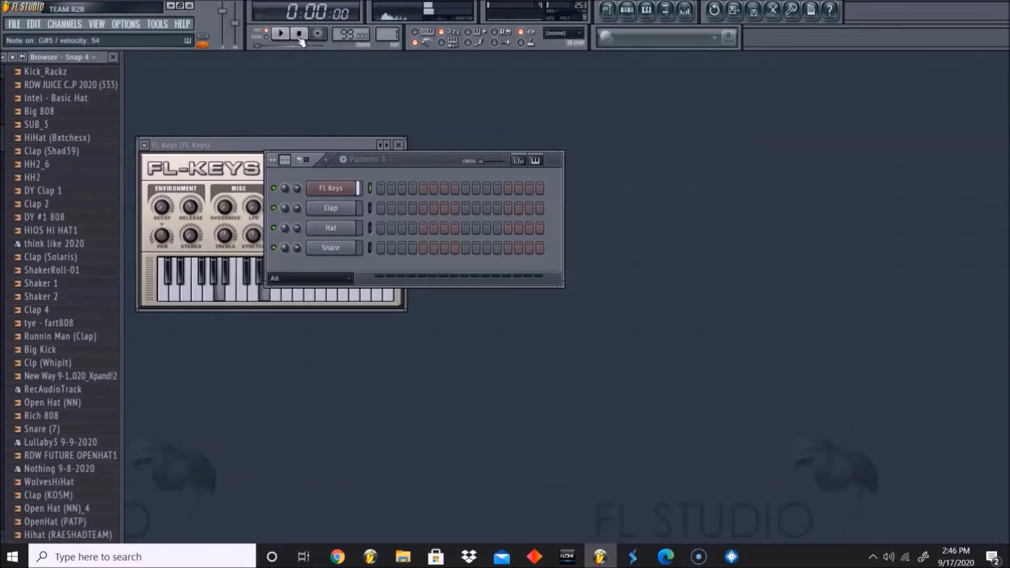
Record the chord A4, C#5, E5, G#5, C#6 at the start of the FL Keys piano roll and turn off the metronome.
{"action": "left_click", "coordinate": [317, 33]}
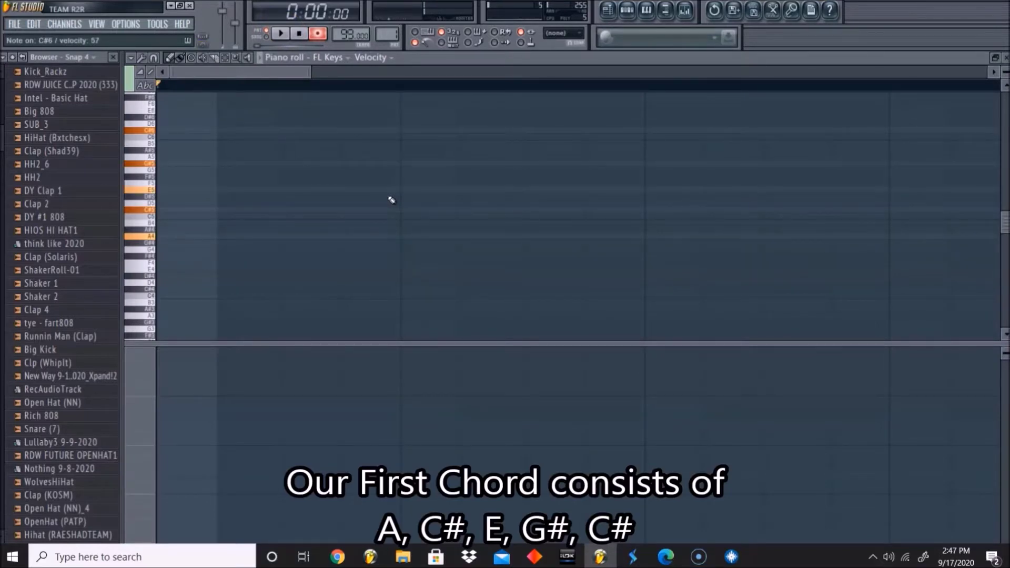
{"action": "key", "text": "space"}
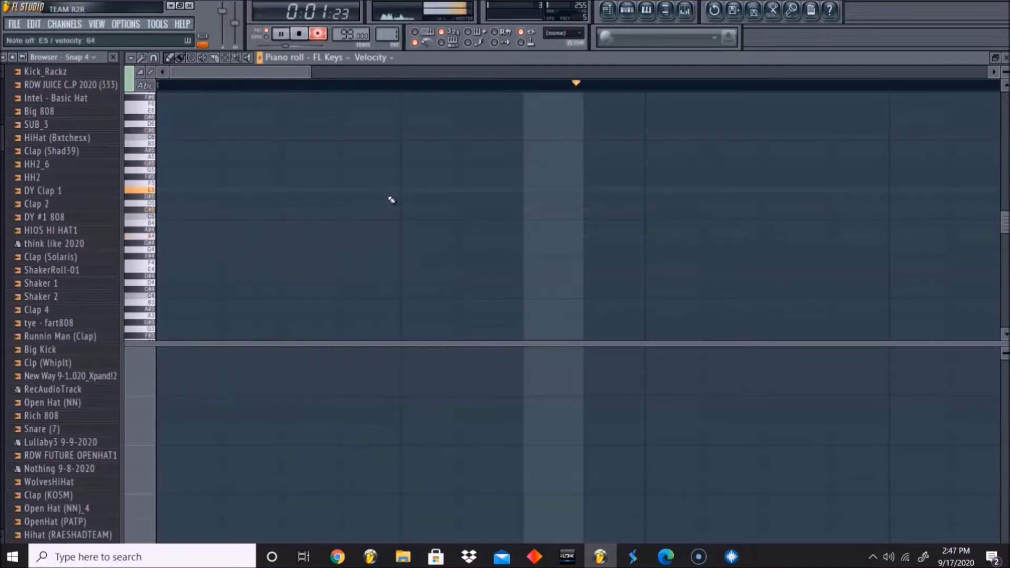
{"action": "key", "text": "space"}
{"action": "left_click_drag", "start_coordinate": [315, 73], "coordinate": [527, 65]}
{"action": "key", "text": "space"}
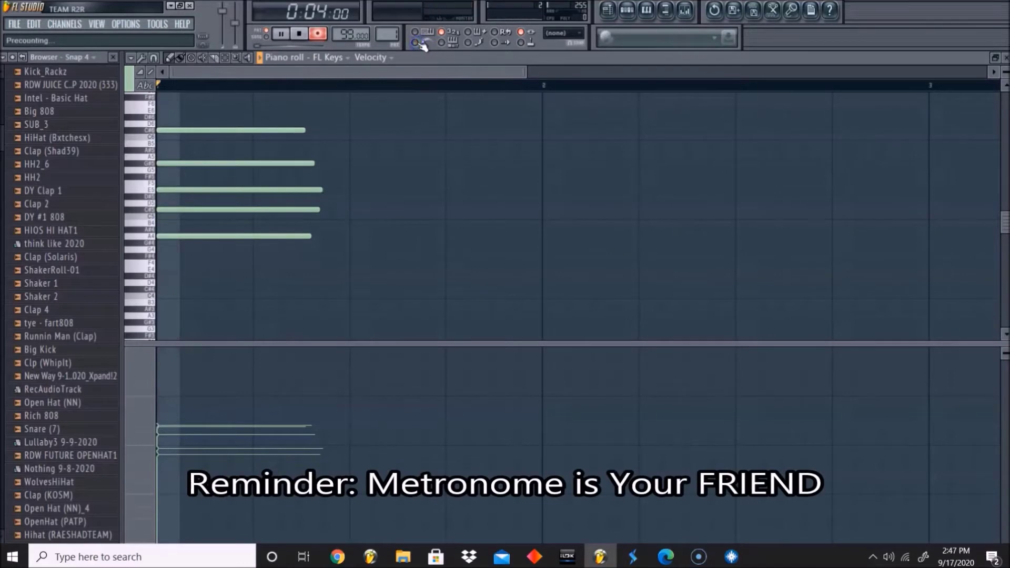
{"action": "key", "text": "space"}
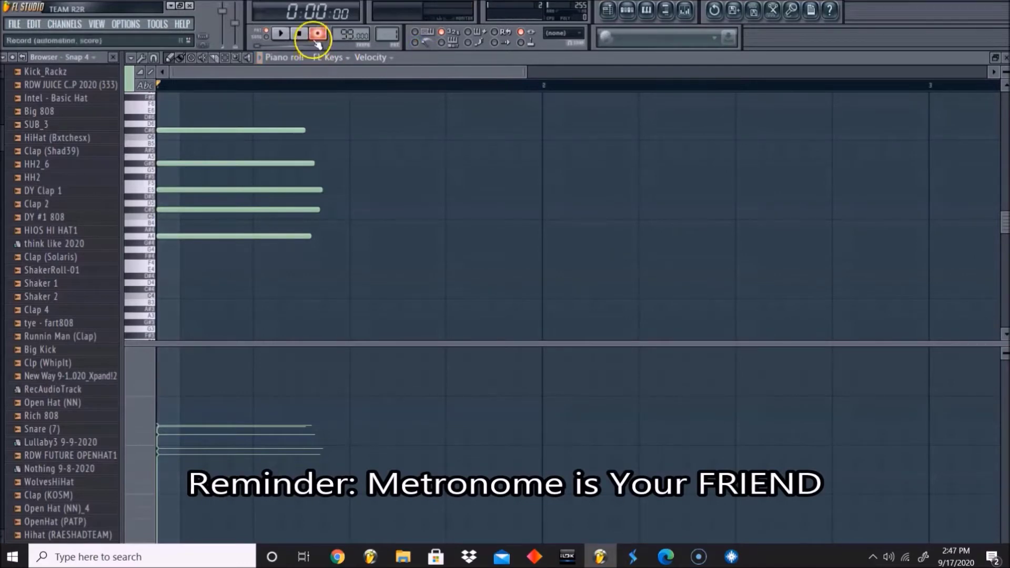
Play back the recorded chord, try it an octave lower and return it to its original octave.
{"action": "key", "text": "space"}
{"action": "key", "text": "space"}
{"action": "key", "text": "space"}
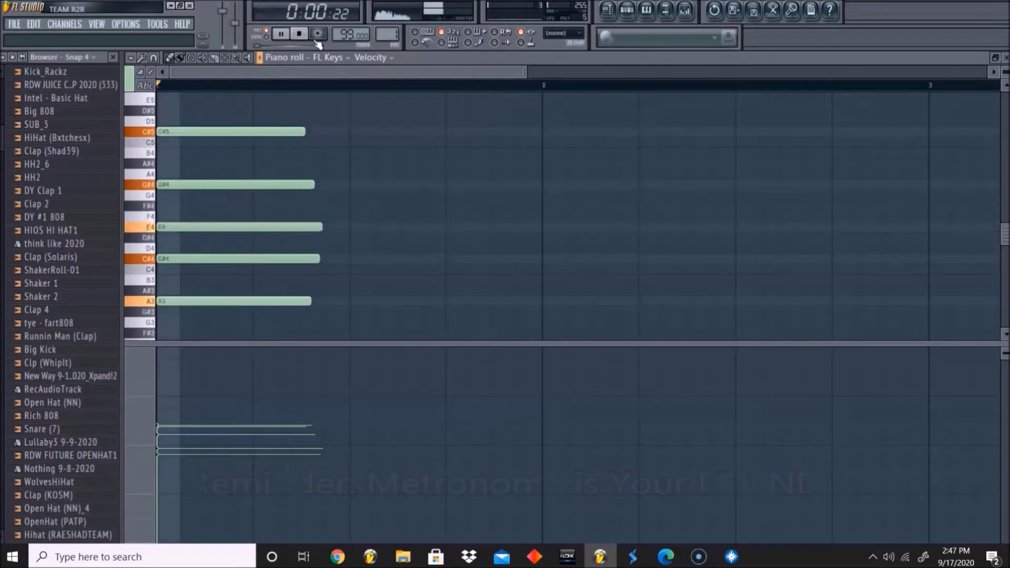
{"action": "key", "text": "space"}
{"action": "key", "text": "ctrl+Up"}
{"action": "key", "text": "space"}
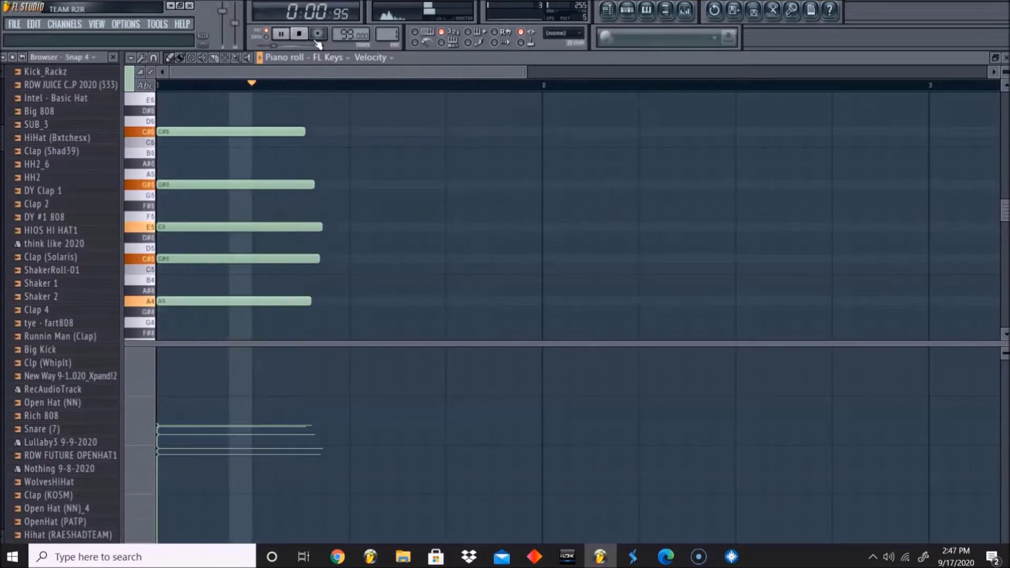
{"action": "key", "text": "space"}
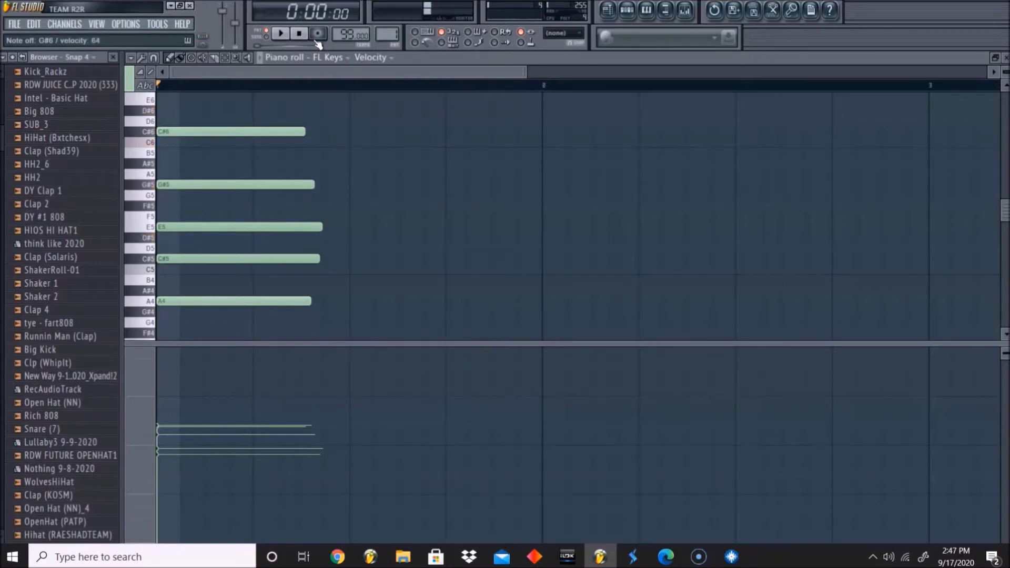
Record a second FL Keys chord of D#5, G#5, C6 and D#6 after the first chord.
{"action": "scroll", "coordinate": [318, 45], "scroll_direction": "up", "scroll_amount": 3}
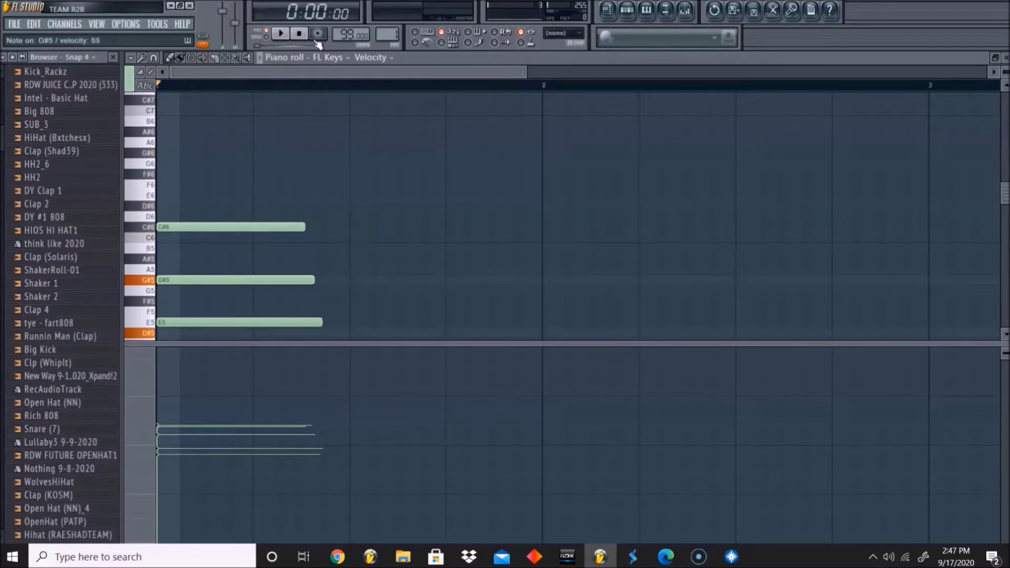
{"action": "left_click", "coordinate": [317, 35]}
{"action": "key", "text": "space"}
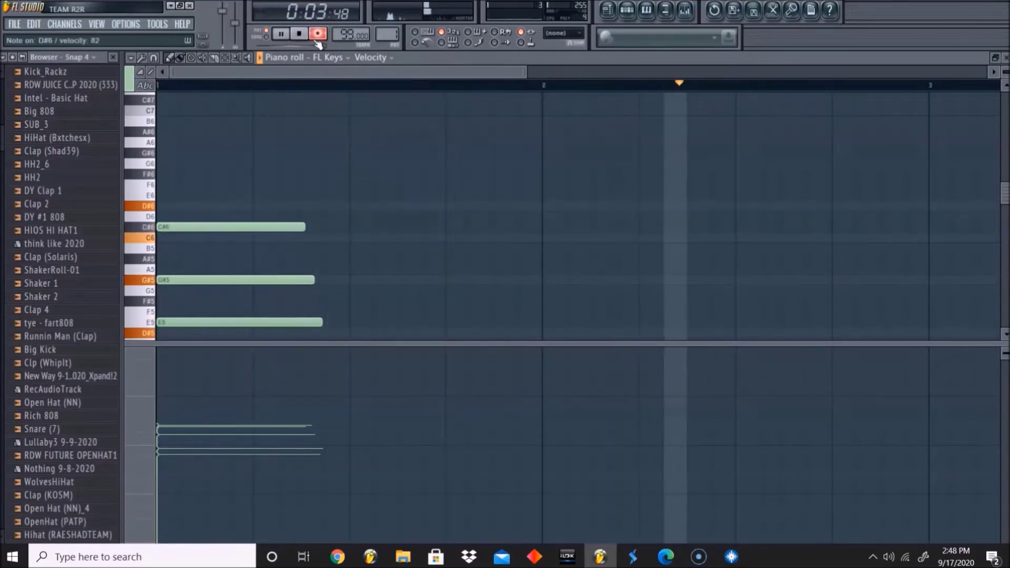
{"action": "key", "text": "space"}
Select the second chord's four notes, move them to just after the start of bar 2 and play the pattern back.
{"action": "left_click", "coordinate": [227, 58]}
{"action": "left_click_drag", "start_coordinate": [528, 105], "coordinate": [502, 343]}
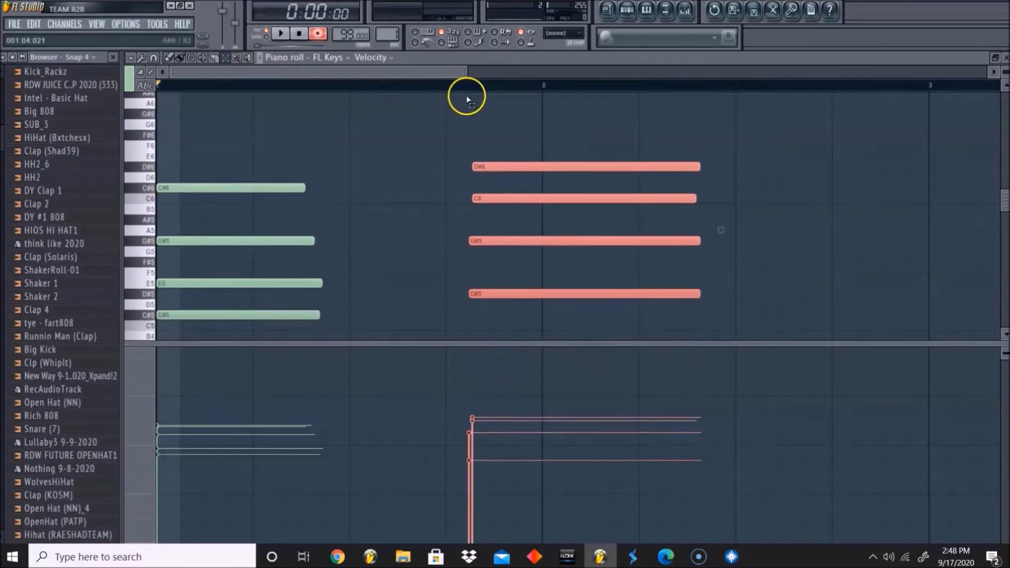
{"action": "left_click_drag", "start_coordinate": [467, 73], "coordinate": [702, 82]}
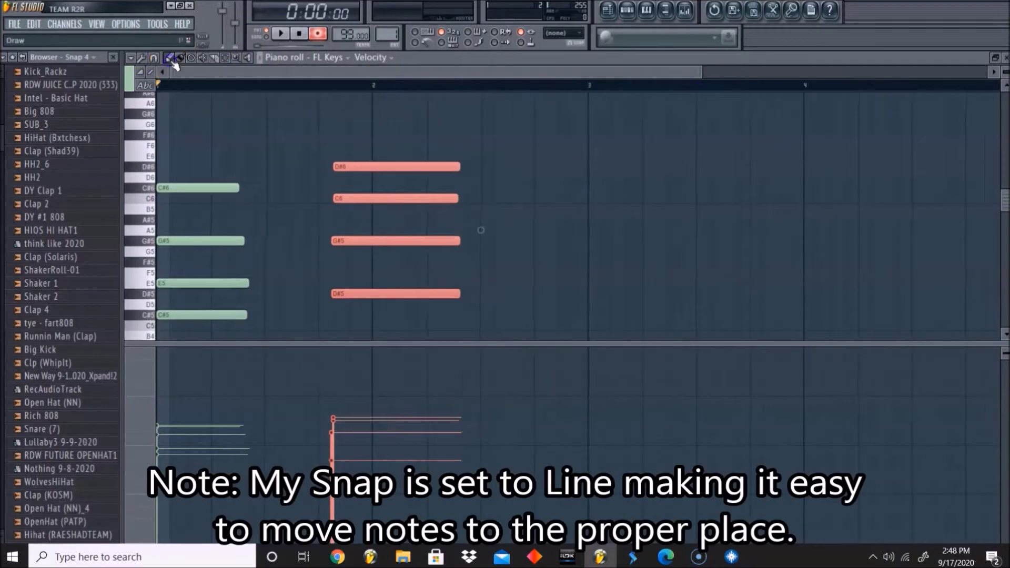
{"action": "left_click_drag", "start_coordinate": [350, 166], "coordinate": [399, 171]}
{"action": "key", "text": "space"}
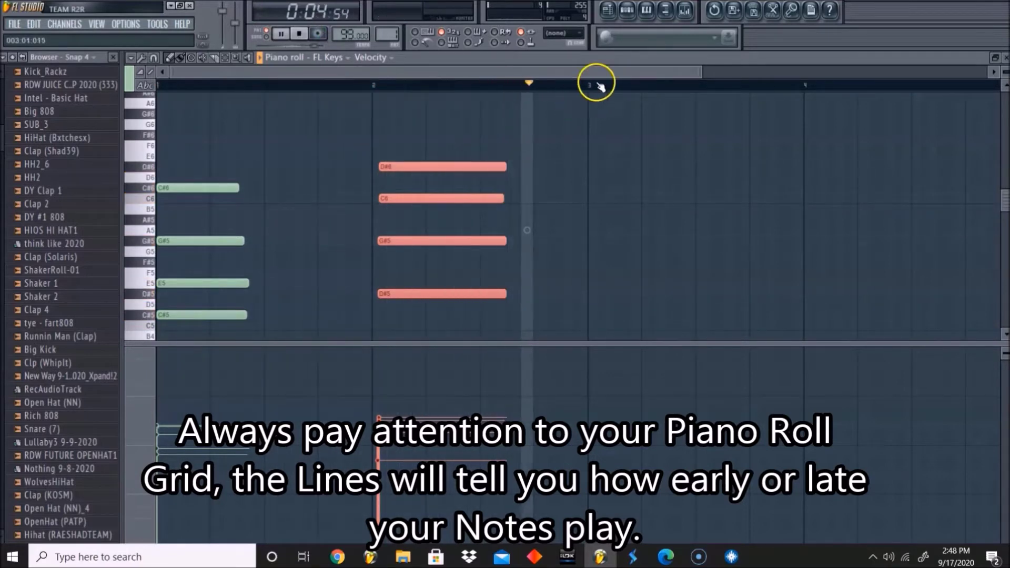
{"action": "key", "text": "space"}
Lengthen all notes of both chords together by a little over one beat and play the pattern back.
{"action": "key", "text": "ctrl+a"}
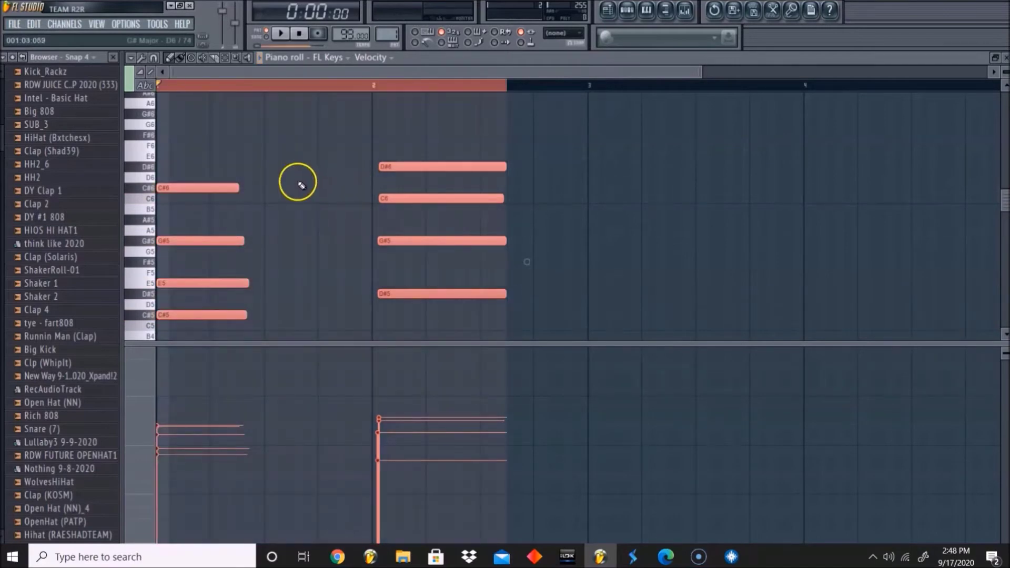
{"action": "left_click_drag", "start_coordinate": [294, 187], "coordinate": [305, 189]}
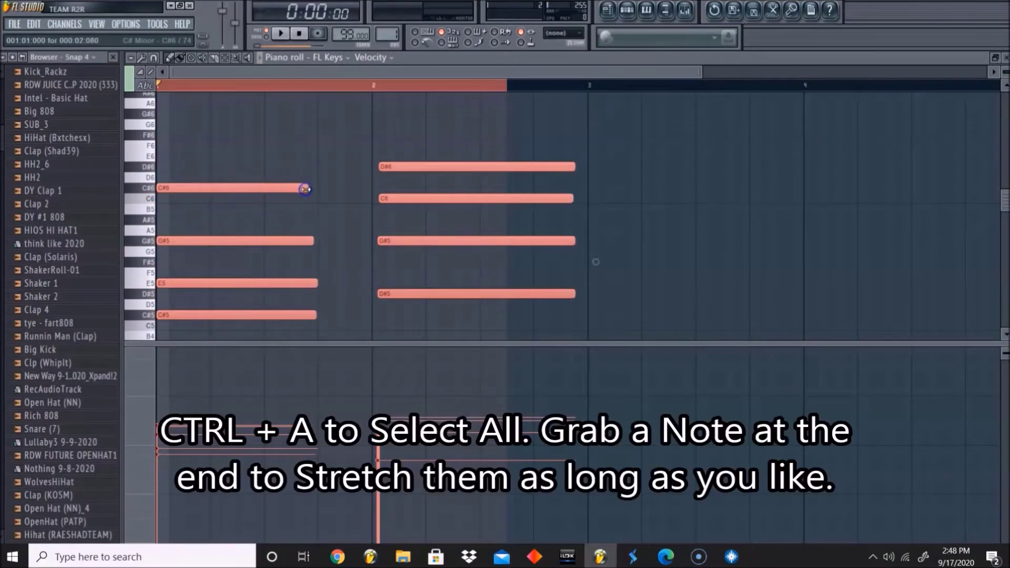
{"action": "key", "text": "ctrl+d"}
{"action": "left_click", "coordinate": [642, 14]}
{"action": "key", "text": "space"}
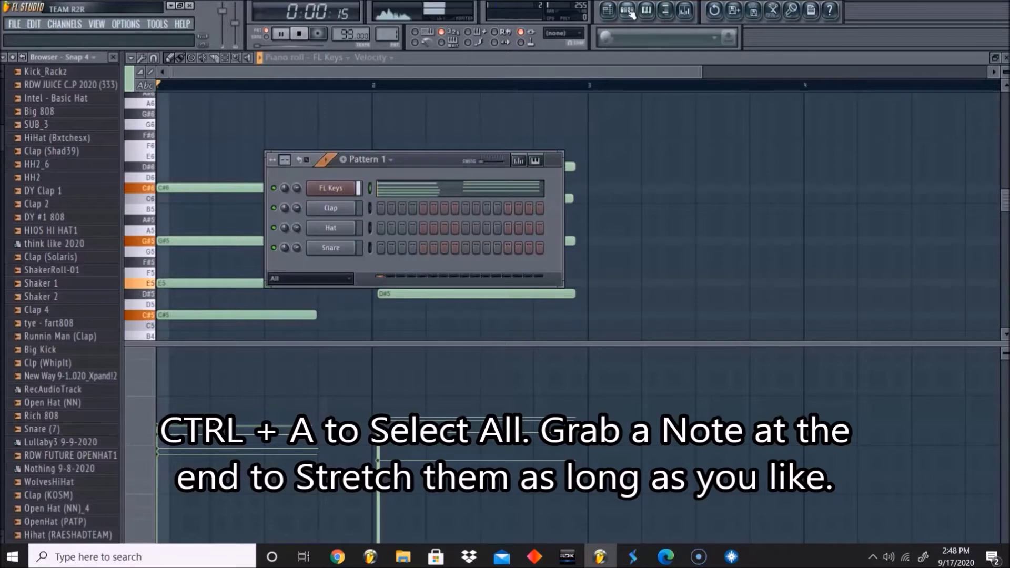
{"action": "left_click", "coordinate": [492, 121]}
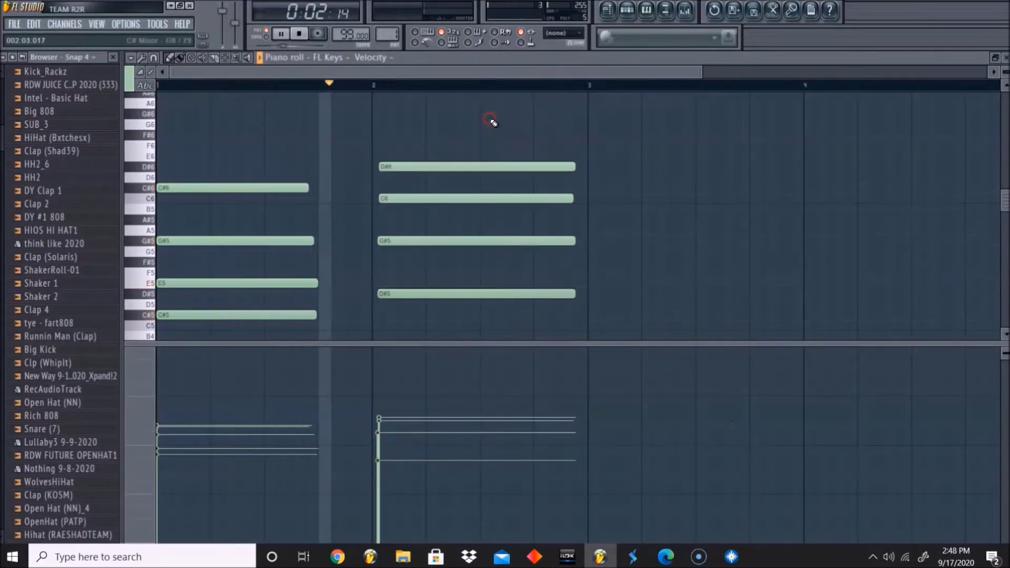
Load the Kick_Rackz sample onto the Clap channel and place a hit on the first step of a grid extended to 32 steps.
{"action": "left_click", "coordinate": [626, 12]}
{"action": "key", "text": "space"}
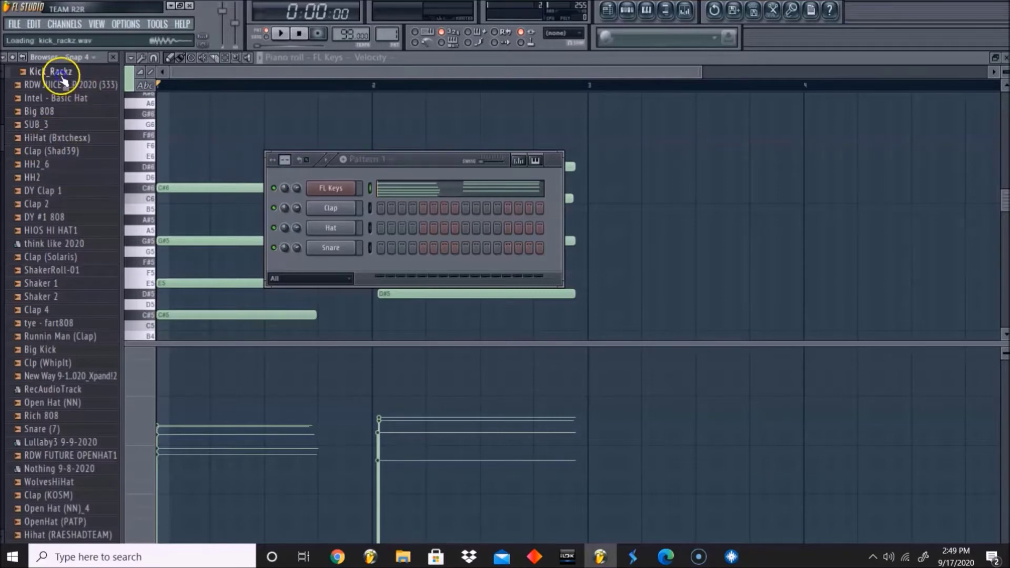
{"action": "left_click_drag", "start_coordinate": [284, 237], "coordinate": [345, 240]}
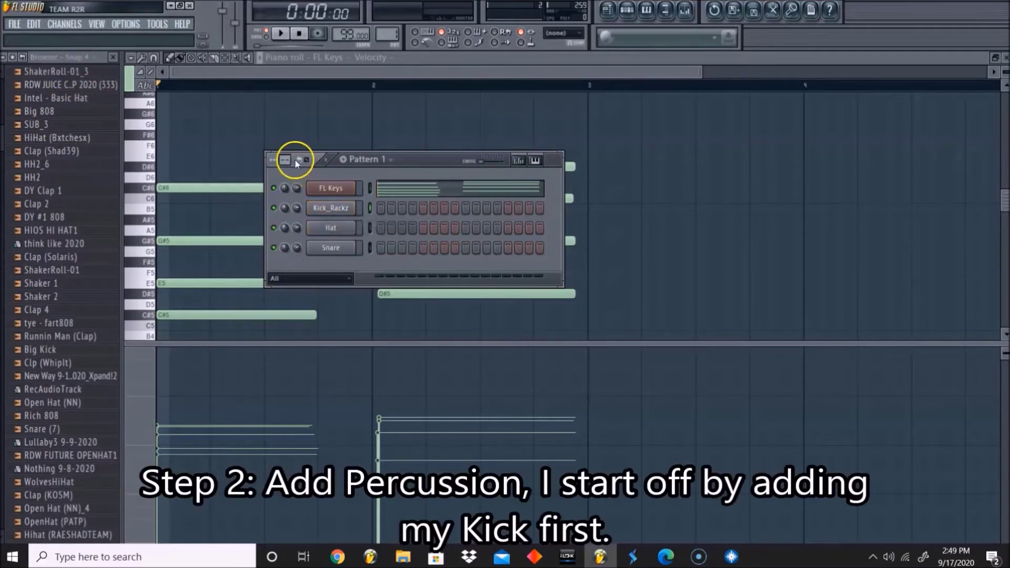
{"action": "left_click_drag", "start_coordinate": [284, 160], "coordinate": [285, 113]}
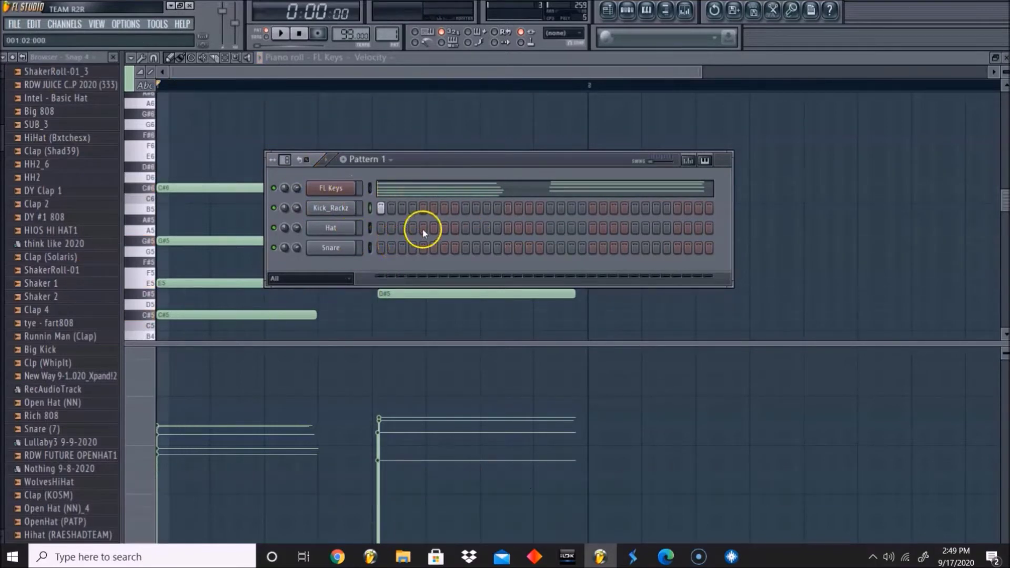
{"action": "left_click", "coordinate": [402, 210]}
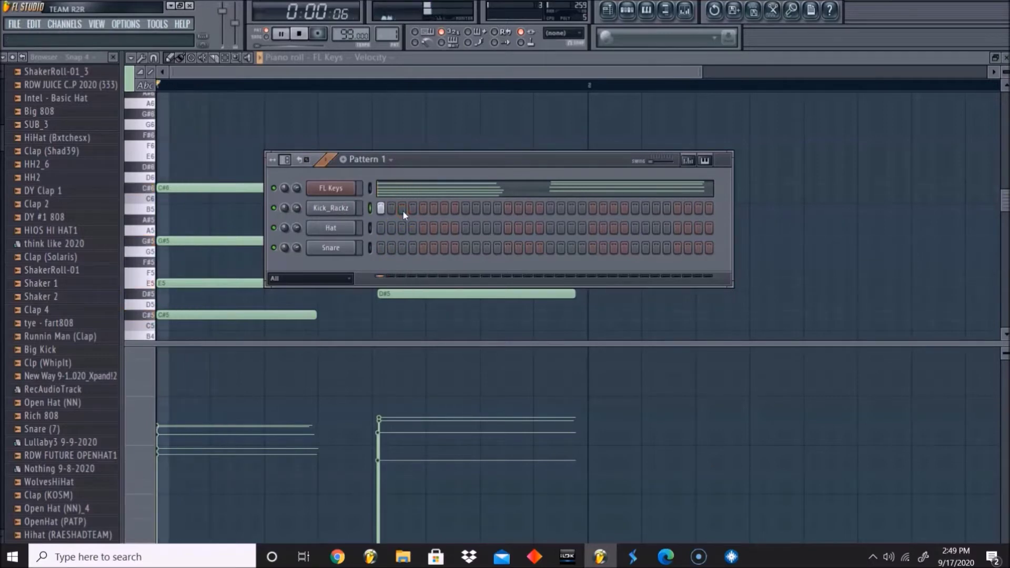
Send the Kick_Rackz channel's steps to the piano roll and listen to them against the chords.
{"action": "right_click", "coordinate": [339, 208]}
{"action": "left_click", "coordinate": [368, 210]}
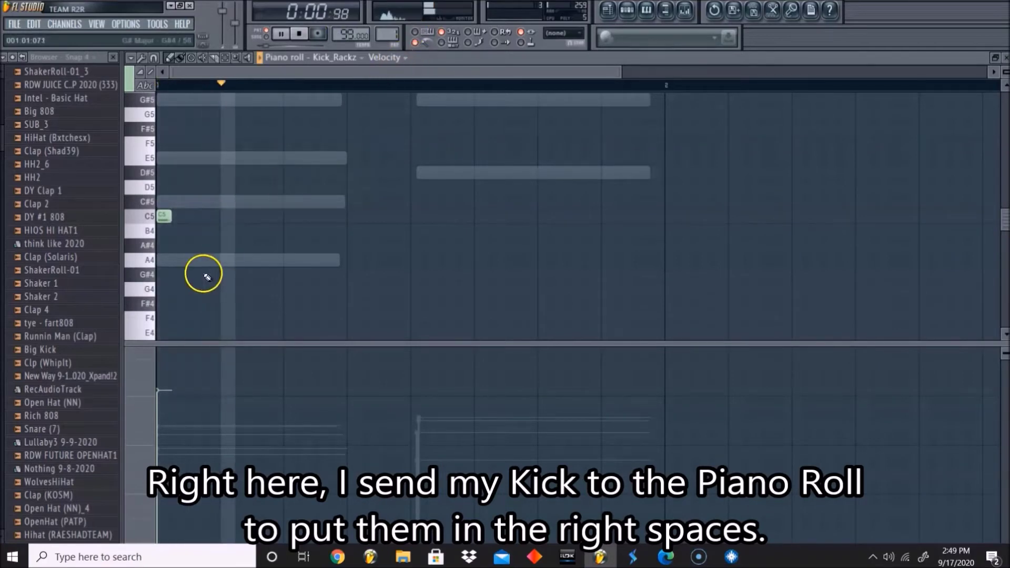
{"action": "key", "text": "space"}
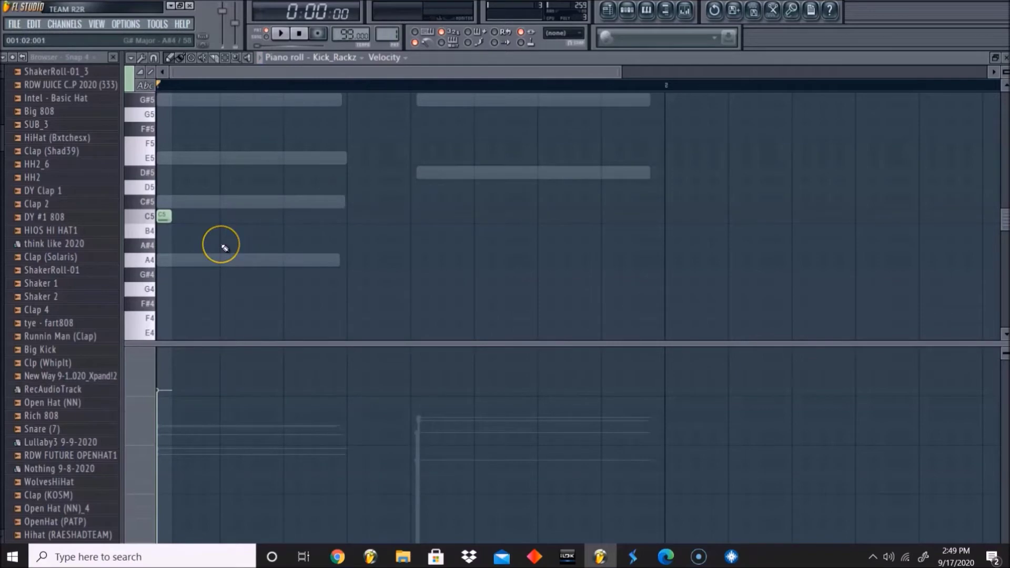
Add C5 kick notes on beat 3 of bar 1 and a quarter beat before it, checking the rhythm by playback.
{"action": "key", "text": "space"}
{"action": "left_click", "coordinate": [298, 220]}
{"action": "key", "text": "space"}
{"action": "left_click_drag", "start_coordinate": [311, 219], "coordinate": [299, 220]}
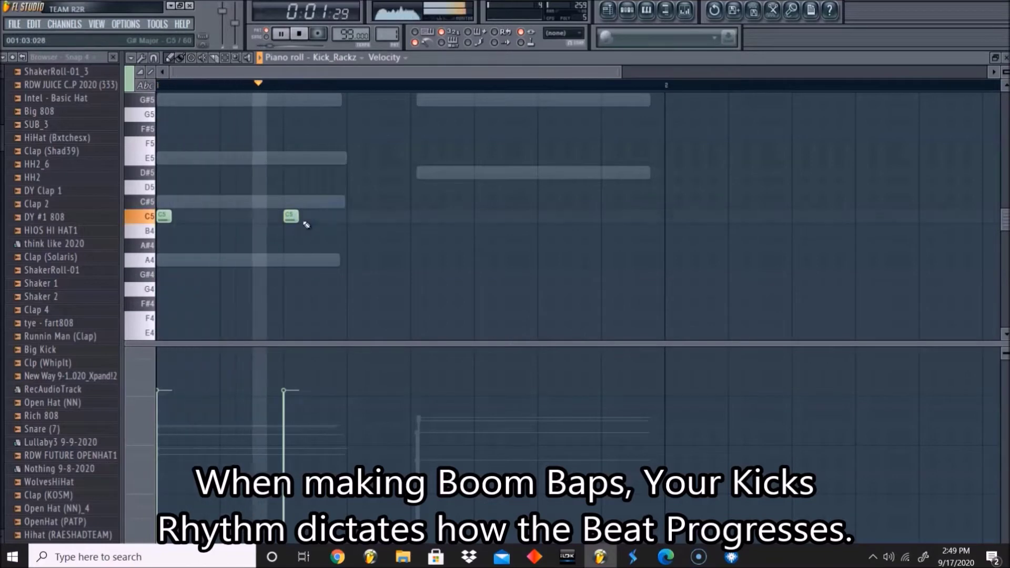
{"action": "key", "text": "space"}
{"action": "left_click", "coordinate": [267, 215]}
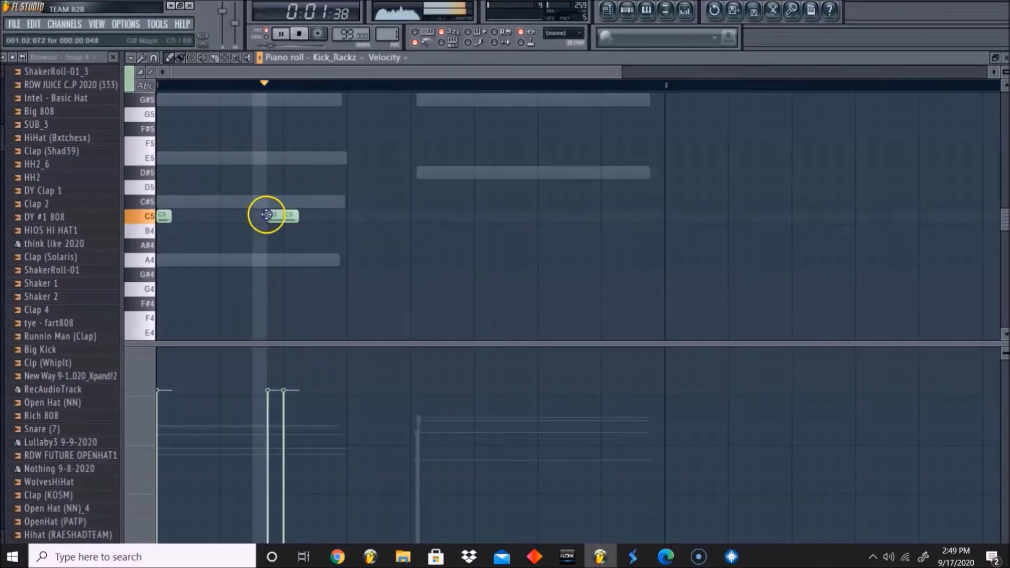
Play back the kick rhythm and set the piano roll snap to 1/3 step.
{"action": "key", "text": "space"}
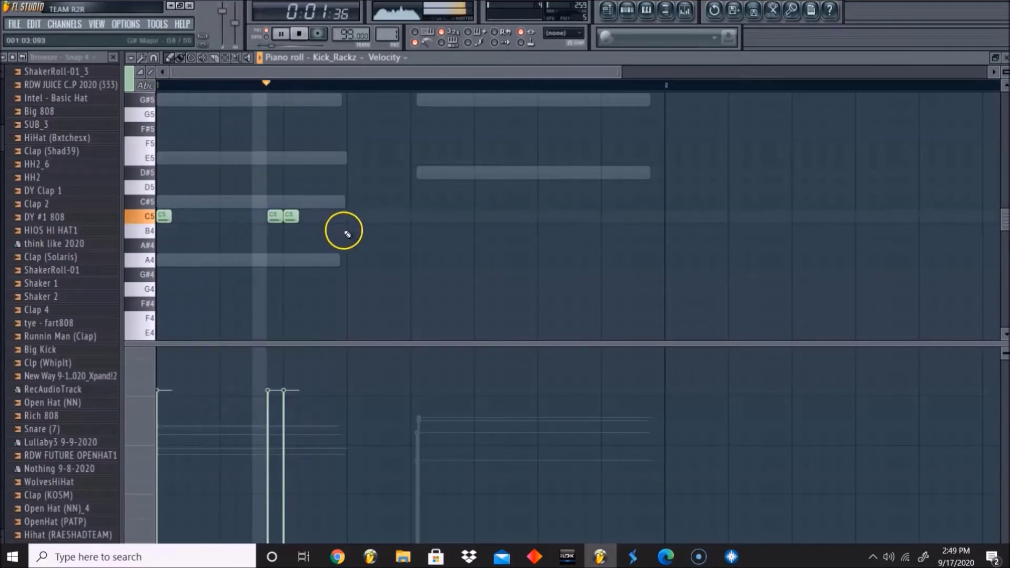
{"action": "key", "text": "space"}
{"action": "key", "text": "space"}
{"action": "key", "text": "space"}
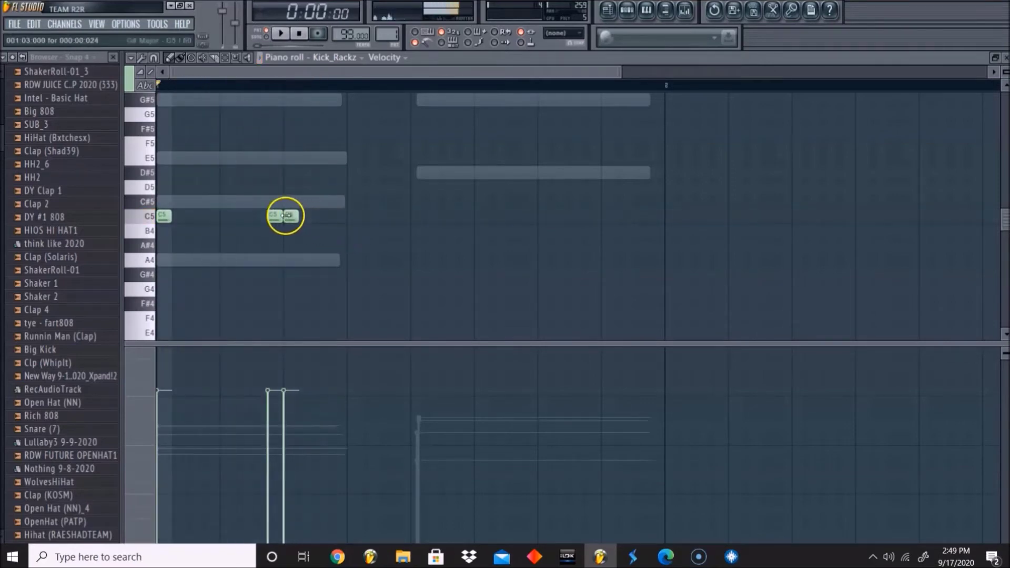
{"action": "left_click", "coordinate": [154, 58]}
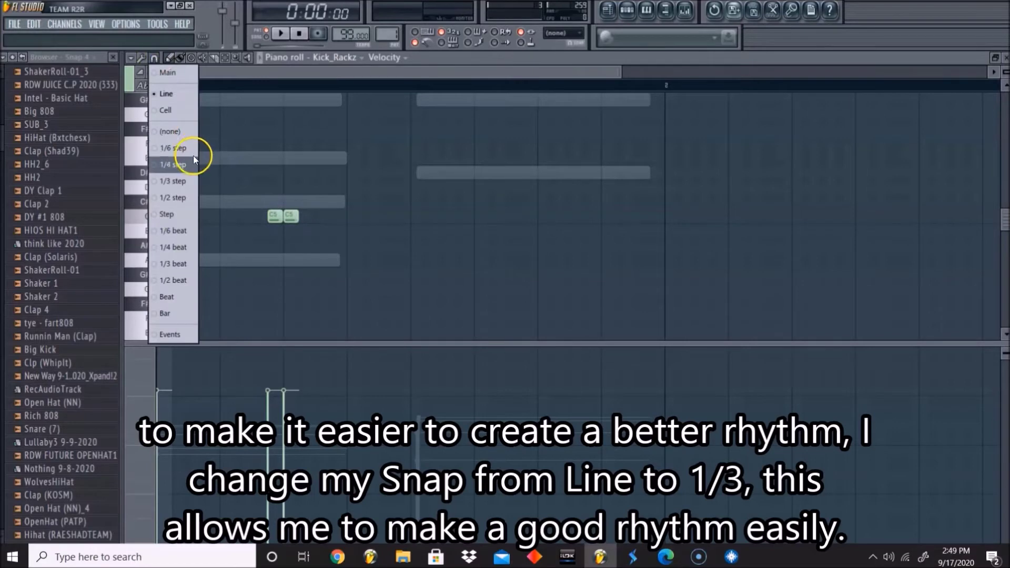
{"action": "left_click", "coordinate": [174, 181]}
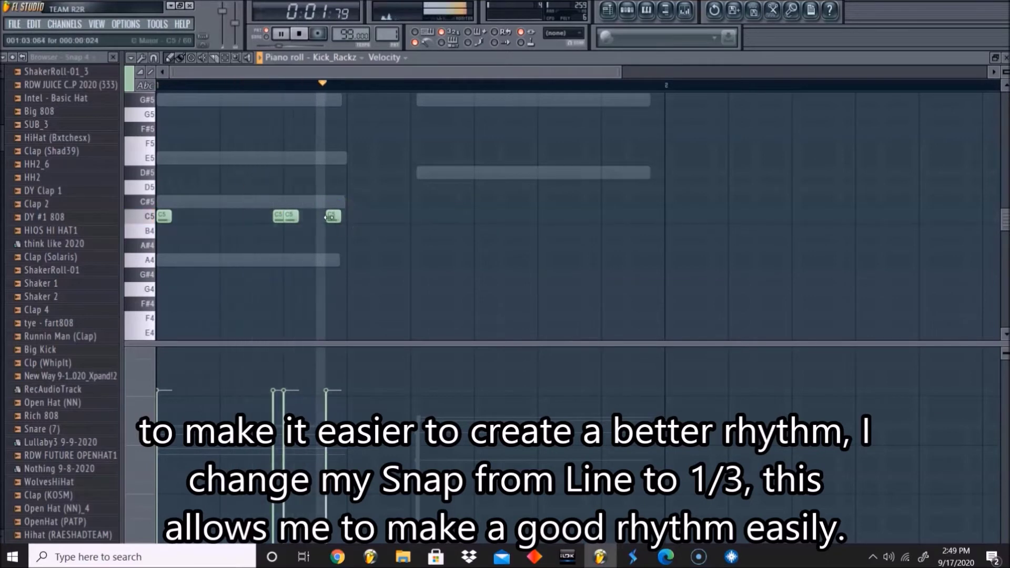
Add two short C5 kick notes, one on beat 4 and one 2/3 of a step before it, during playback.
{"action": "left_click", "coordinate": [342, 217]}
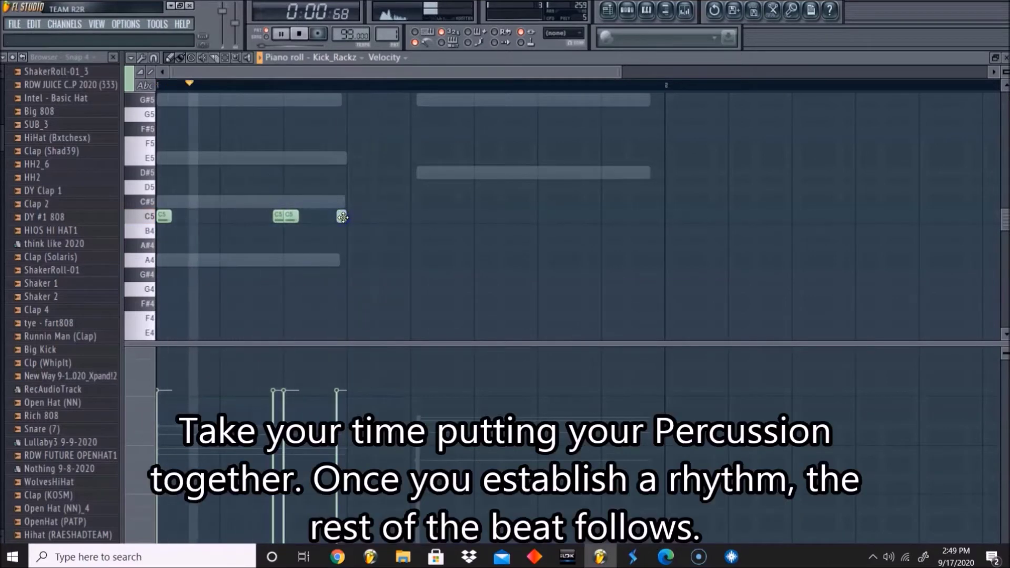
{"action": "left_click", "coordinate": [351, 216]}
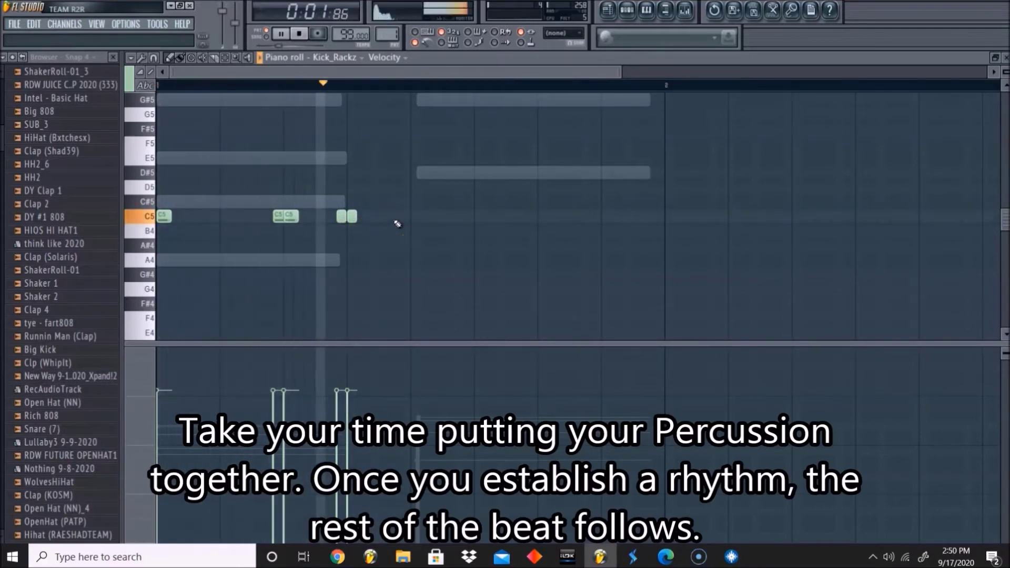
{"action": "left_click", "coordinate": [416, 220]}
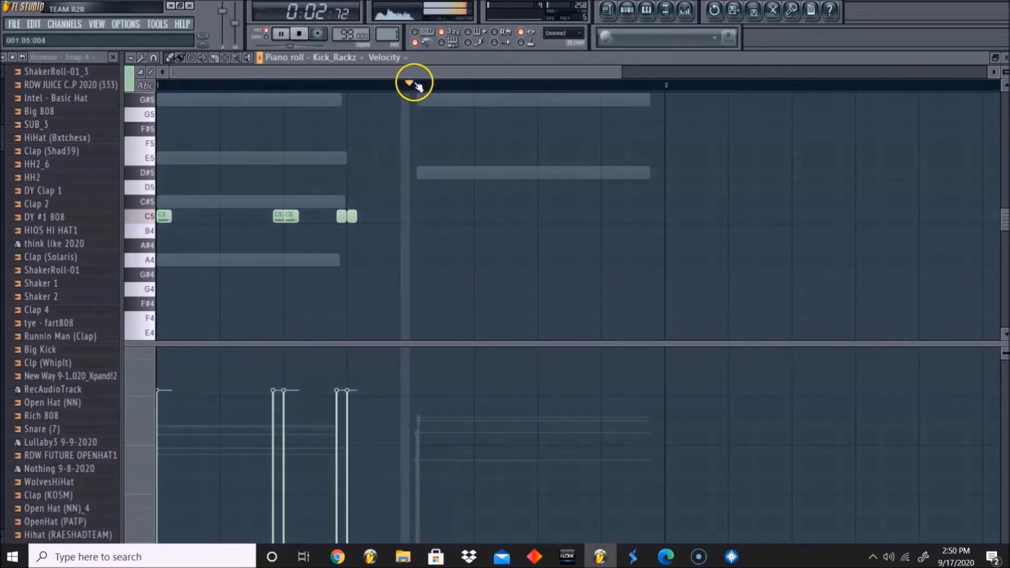
Duplicate all the kick notes so the copy starts on beat 5, and play the pattern.
{"action": "key", "text": "space"}
{"action": "key", "text": "ctrl+a"}
{"action": "key", "text": "ctrl+b"}
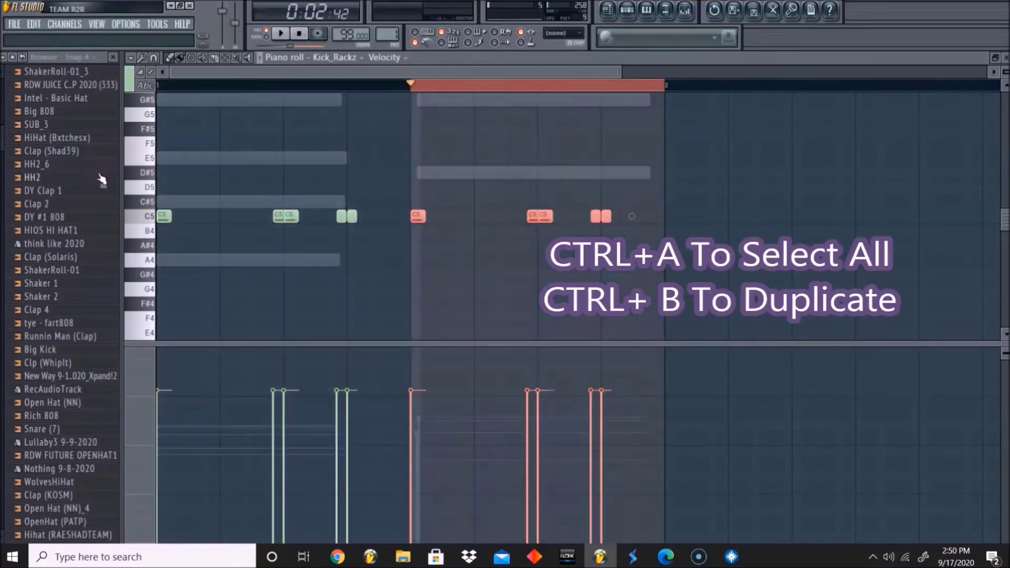
{"action": "left_click", "coordinate": [282, 34]}
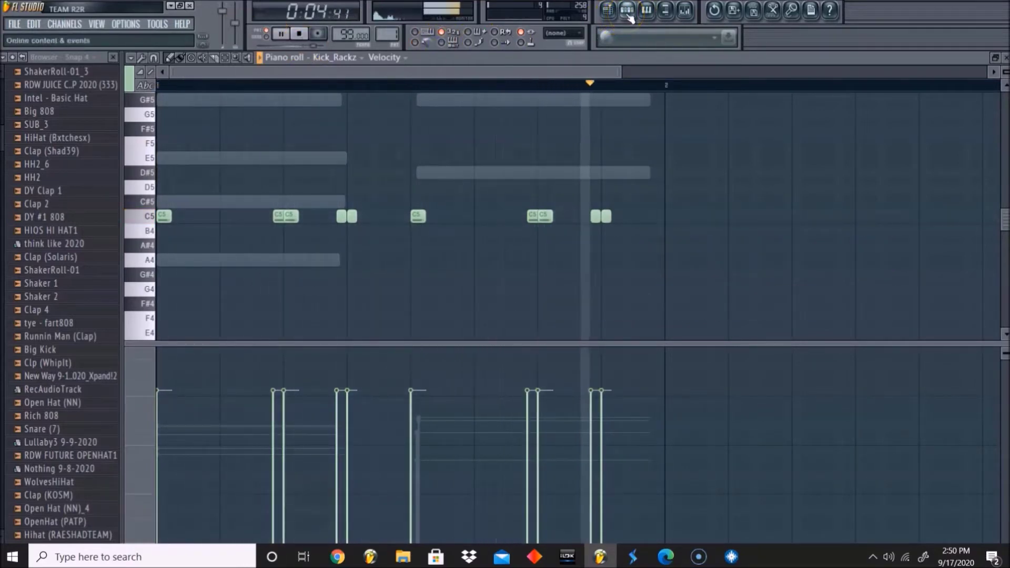
Add one short C5 kick at the end of the copied phrase, about half a beat after beat 8.
{"action": "left_click", "coordinate": [641, 217]}
{"action": "left_click_drag", "start_coordinate": [641, 219], "coordinate": [646, 218]}
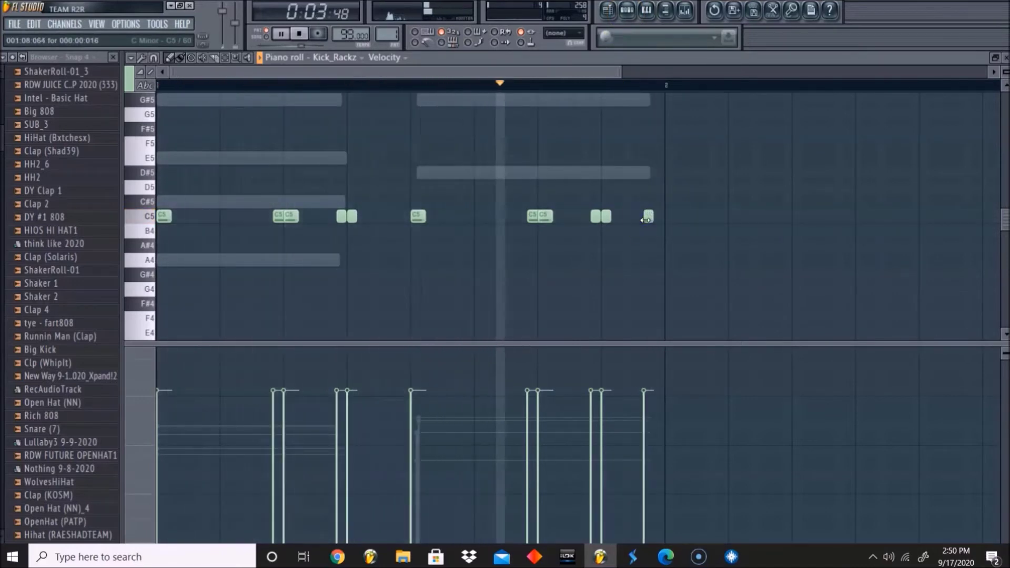
{"action": "left_click_drag", "start_coordinate": [647, 217], "coordinate": [635, 216]}
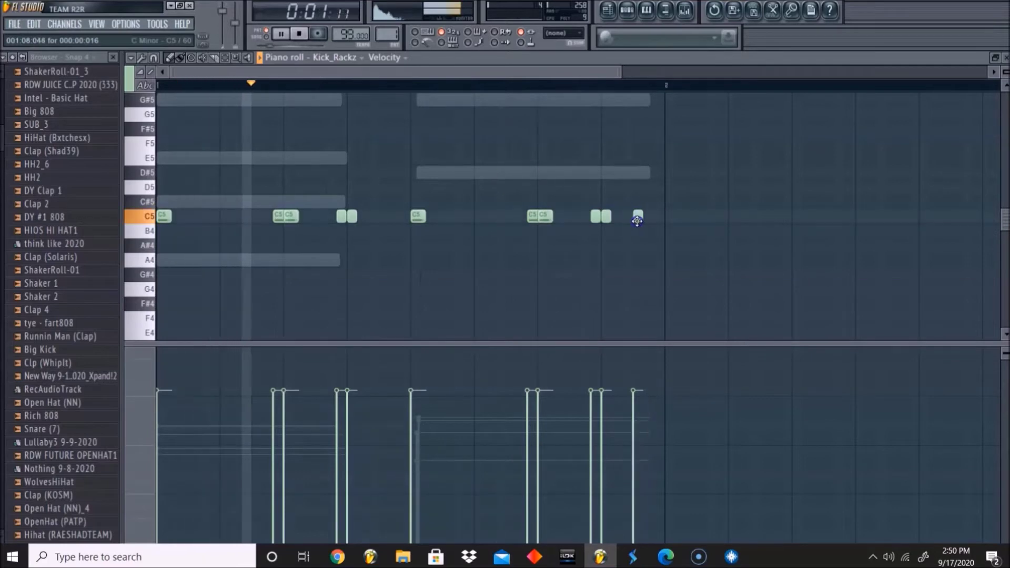
Load the Shaker 1 sample onto the Snare channel of Pattern 1.
{"action": "left_click", "coordinate": [628, 14]}
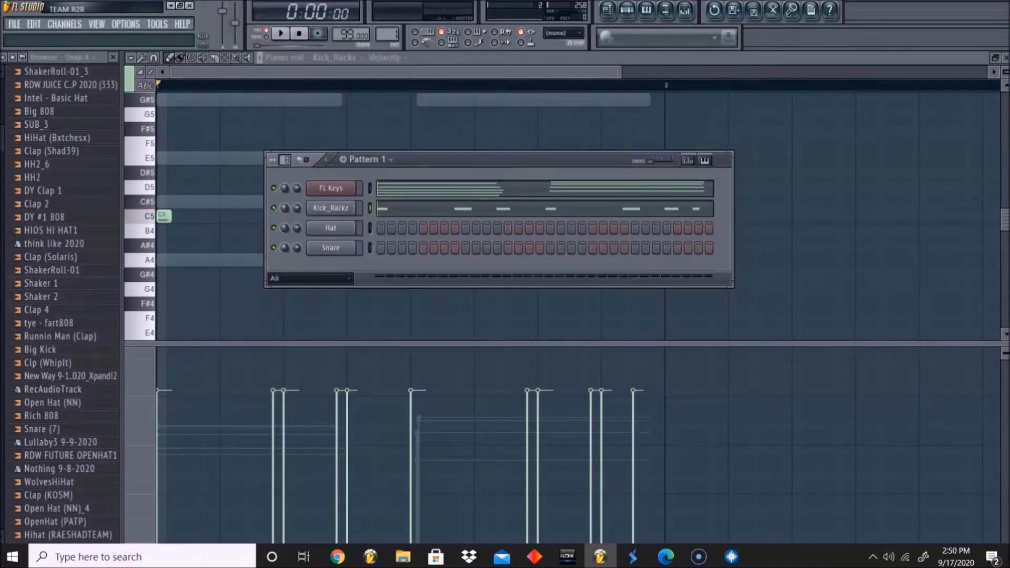
{"action": "scroll", "coordinate": [63, 305], "scroll_direction": "up", "scroll_amount": 3}
{"action": "scroll", "coordinate": [63, 305], "scroll_direction": "down", "scroll_amount": 4}
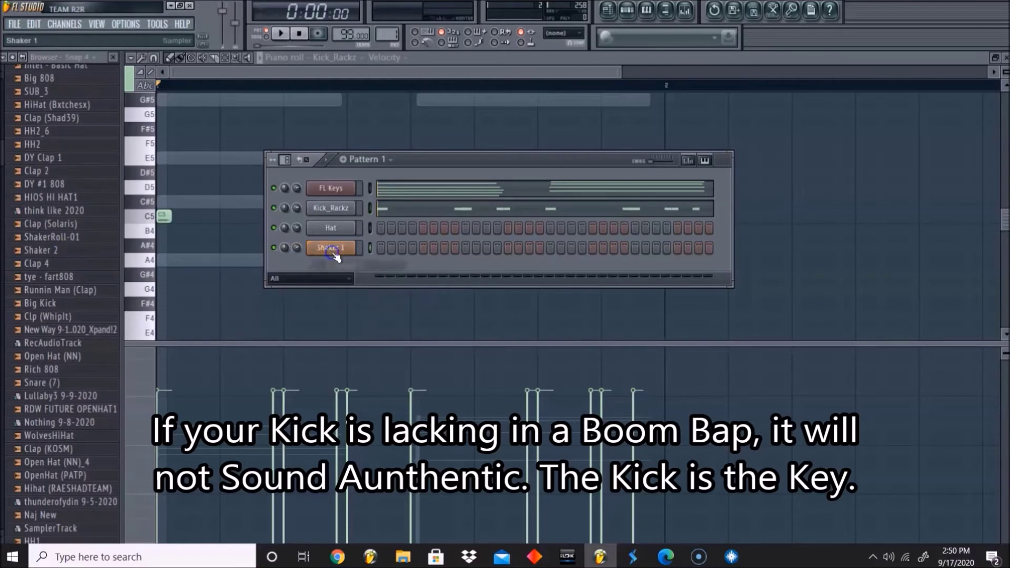
Open the Snarez folder of the HHS - Pete Rock Kit in Packs while the pattern plays.
{"action": "scroll", "coordinate": [21, 311], "scroll_direction": "down", "scroll_amount": 4}
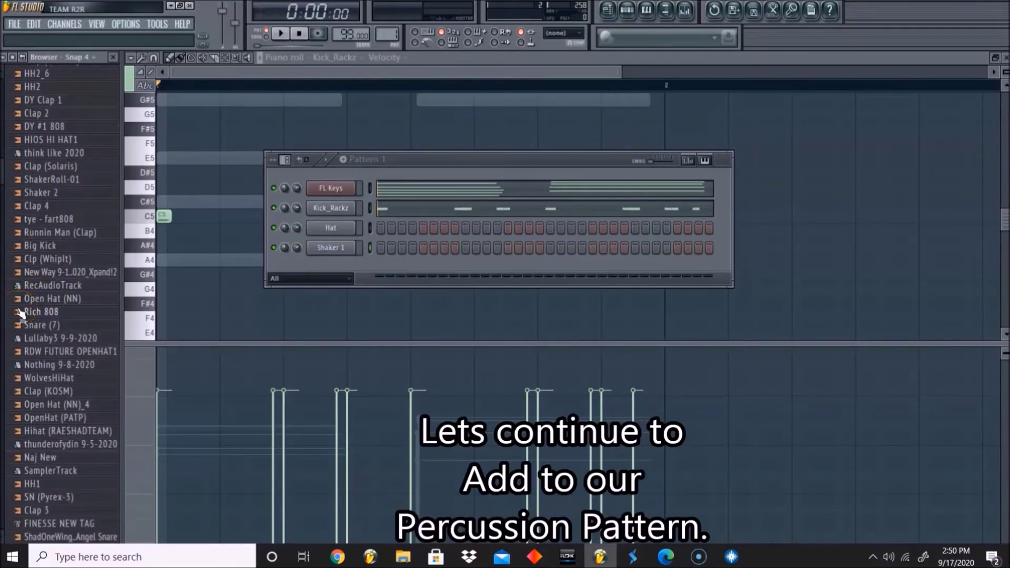
{"action": "left_click", "coordinate": [16, 59]}
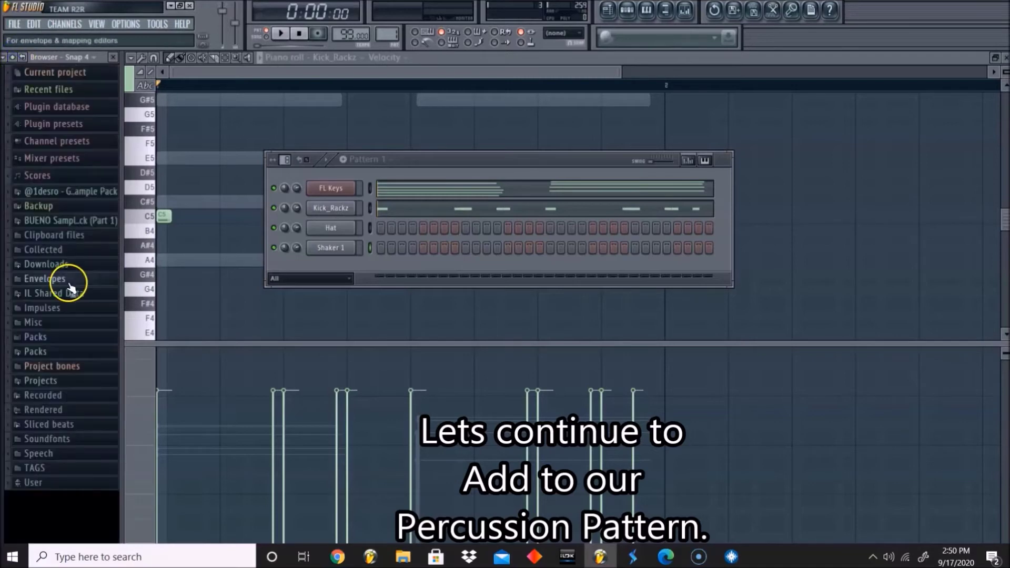
{"action": "left_click", "coordinate": [50, 339]}
{"action": "key", "text": "space"}
{"action": "scroll", "coordinate": [49, 331], "scroll_direction": "down", "scroll_amount": 3}
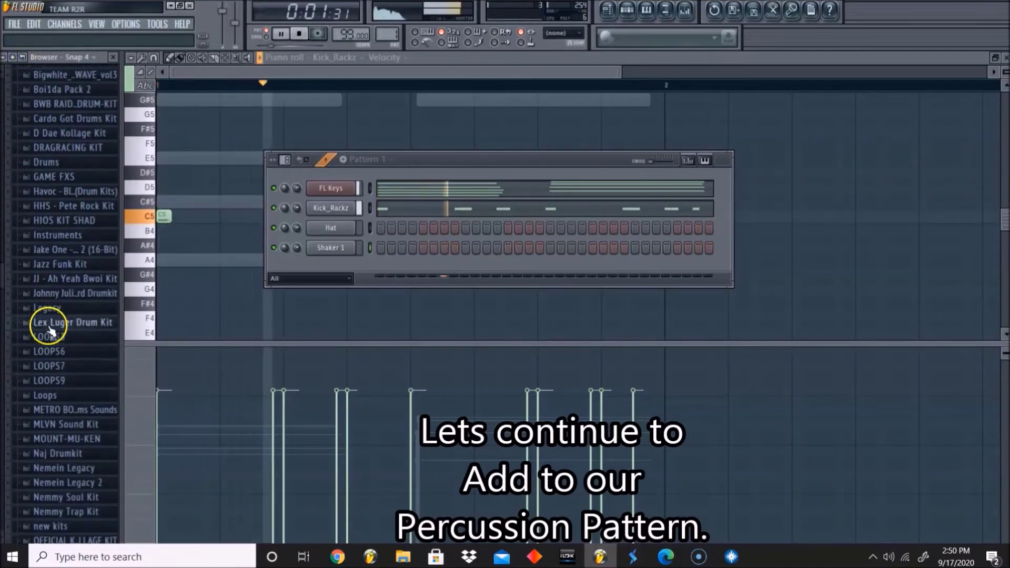
{"action": "left_click", "coordinate": [78, 198]}
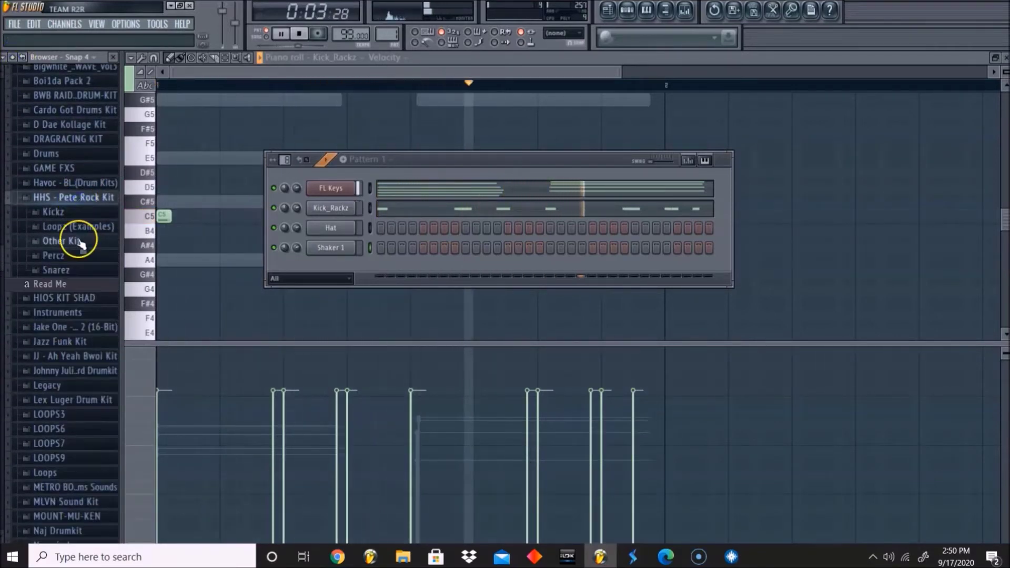
{"action": "left_click", "coordinate": [70, 268]}
{"action": "left_click", "coordinate": [69, 271]}
Audition several snares against the pattern and load Snare (24) onto the Hat channel.
{"action": "left_click", "coordinate": [68, 312]}
{"action": "left_click", "coordinate": [71, 111]}
{"action": "left_click", "coordinate": [70, 165]}
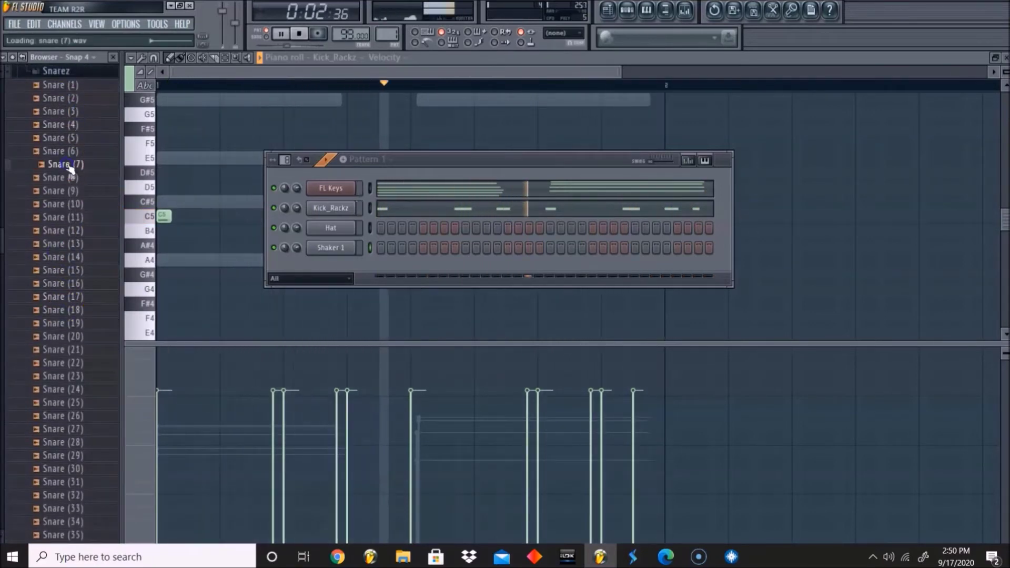
{"action": "key", "text": "space"}
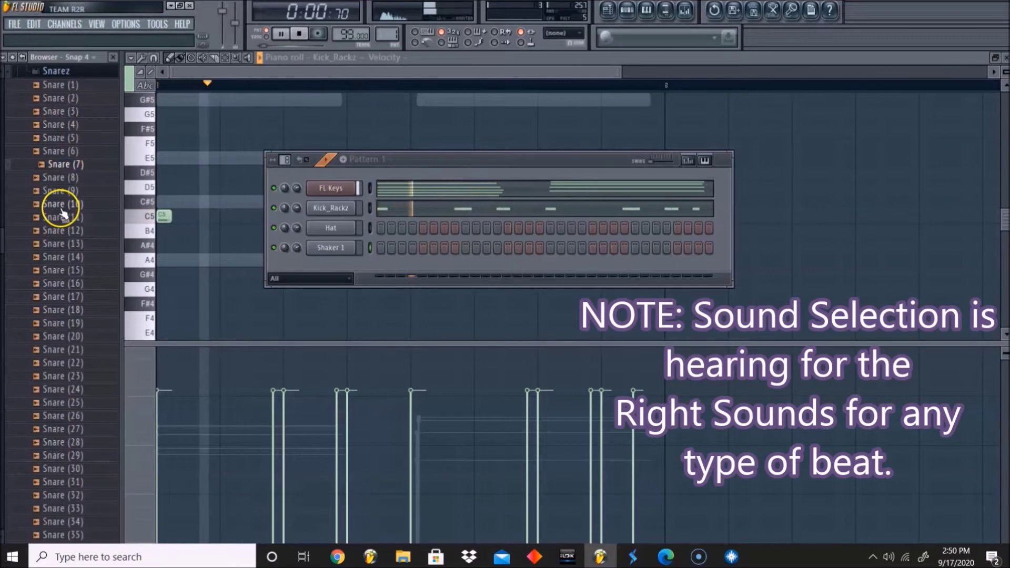
{"action": "left_click", "coordinate": [64, 390]}
{"action": "left_click", "coordinate": [77, 415]}
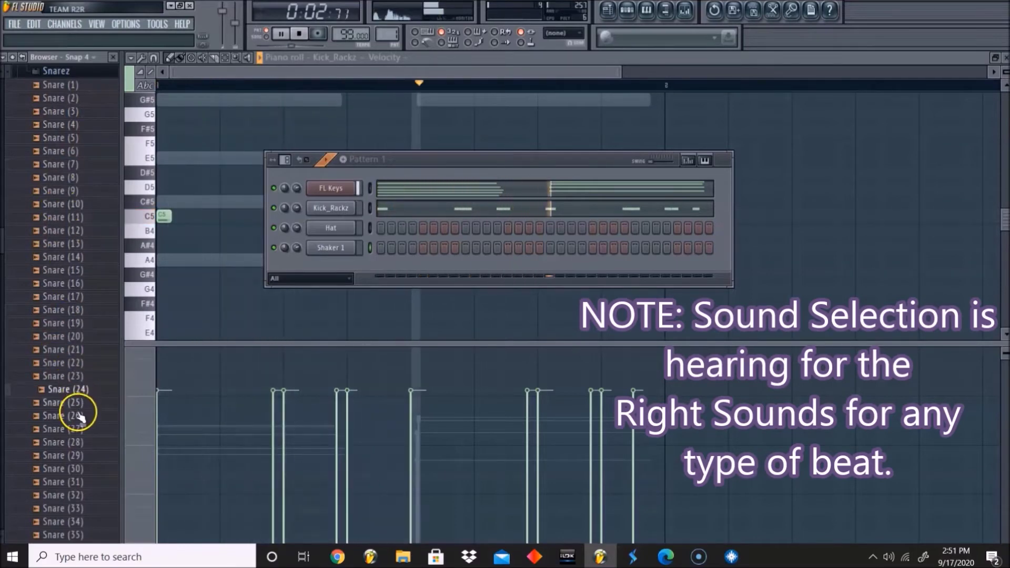
{"action": "left_click_drag", "start_coordinate": [79, 395], "coordinate": [332, 228]}
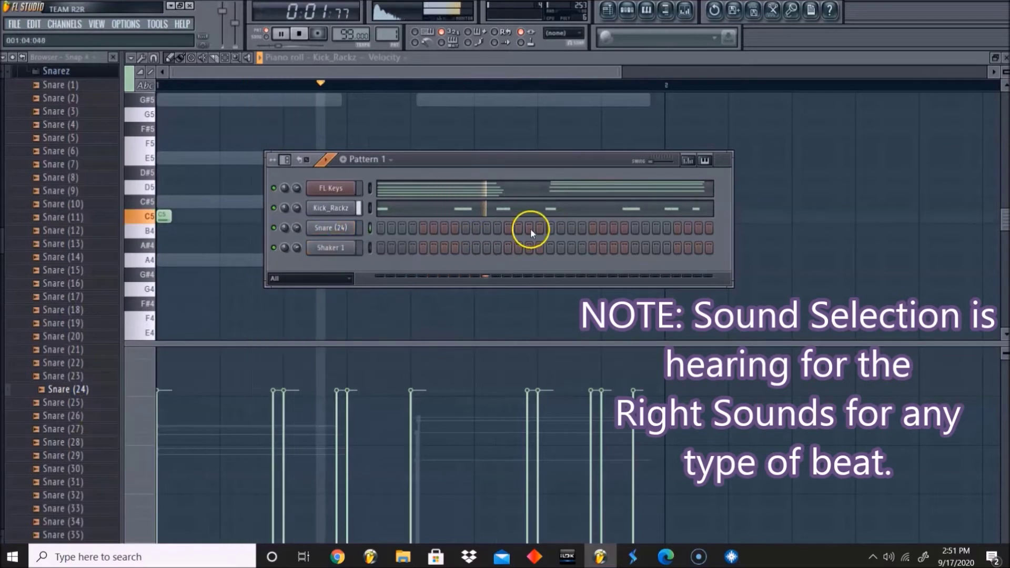
Place Snare (24) hits on steps 5, 13, 21, 29 and 31.
{"action": "left_click", "coordinate": [424, 229]}
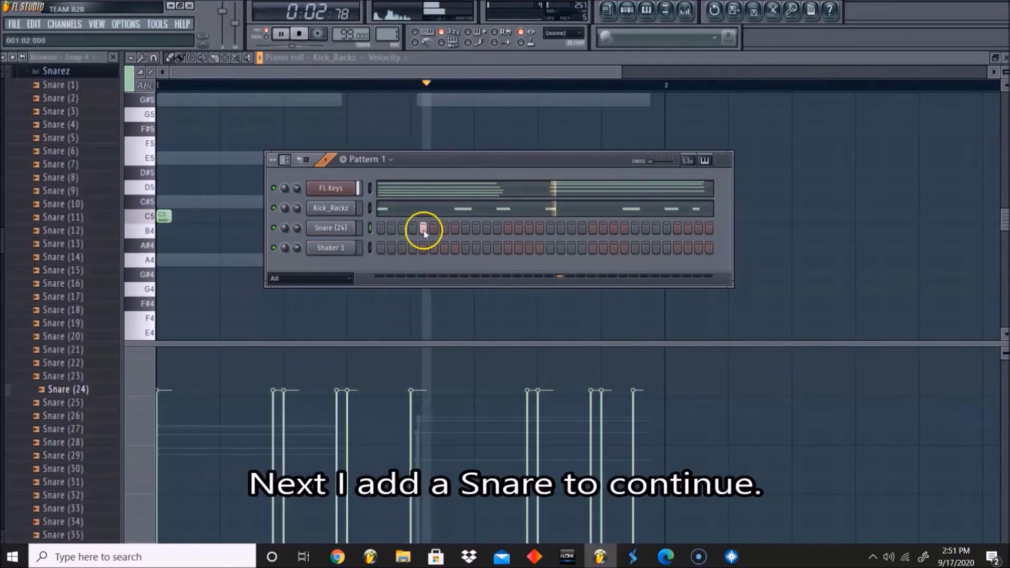
{"action": "left_click", "coordinate": [603, 230]}
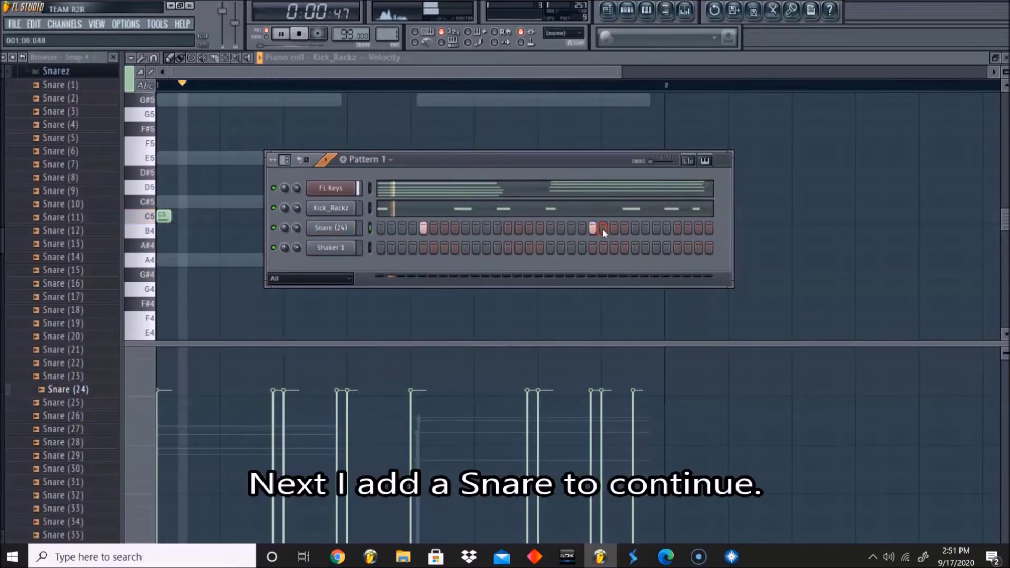
{"action": "left_click", "coordinate": [508, 229]}
{"action": "left_click", "coordinate": [677, 229]}
{"action": "left_click", "coordinate": [698, 228]}
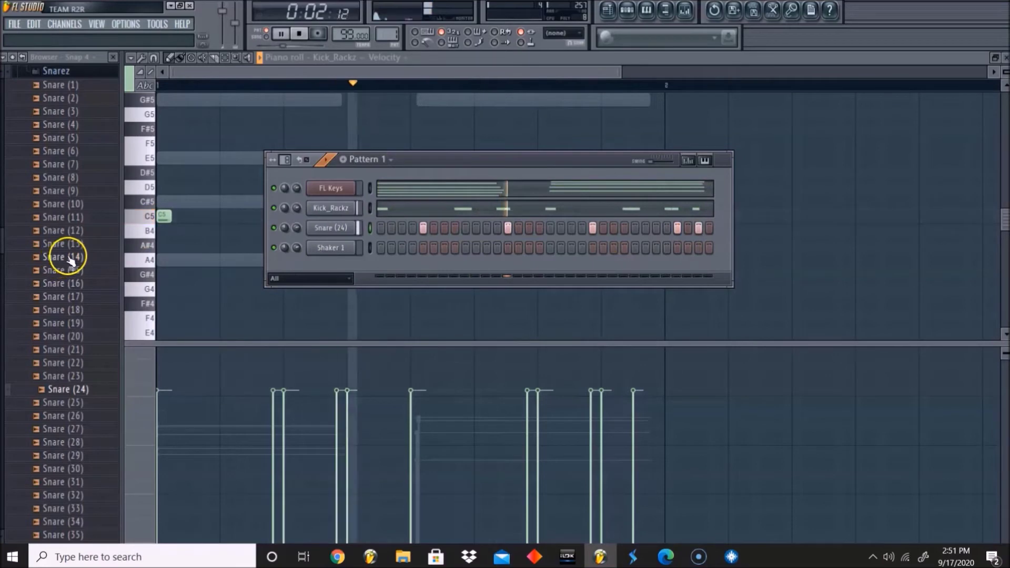
Adjust the time-stretching multiplier of Snare (24) in Auto mode to change the sample's length.
{"action": "left_click", "coordinate": [344, 231]}
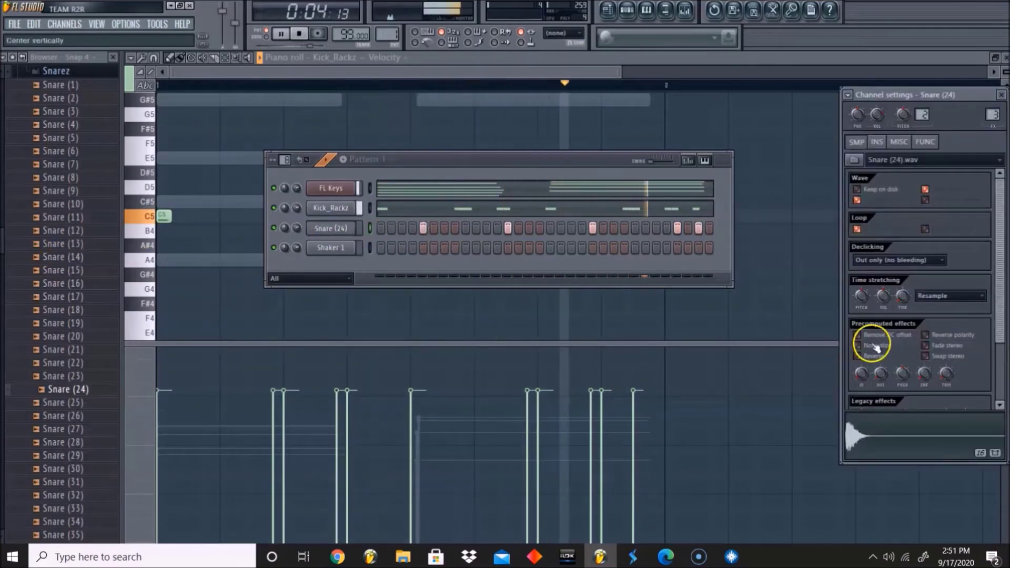
{"action": "left_click_drag", "start_coordinate": [884, 296], "coordinate": [872, 308]}
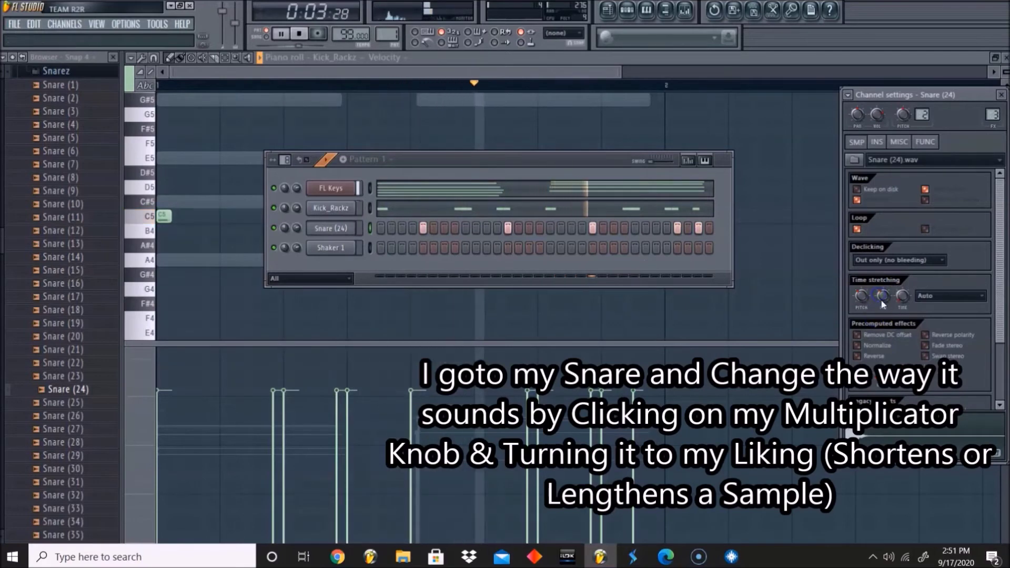
{"action": "left_click_drag", "start_coordinate": [883, 296], "coordinate": [883, 298]}
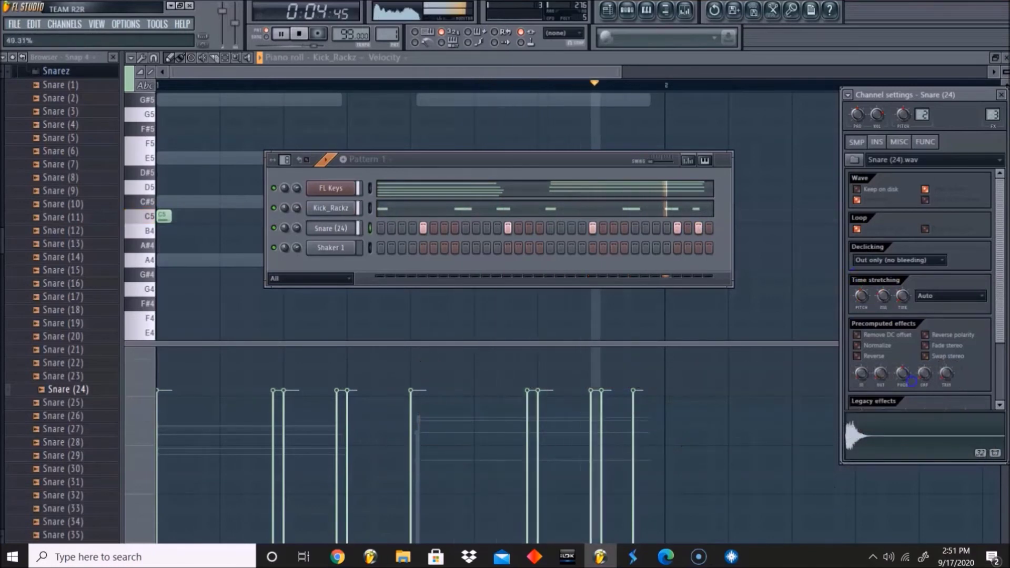
Audition Snare (22) against the playing pattern and return to the channel steps.
{"action": "left_click", "coordinate": [146, 349]}
{"action": "left_click", "coordinate": [96, 364]}
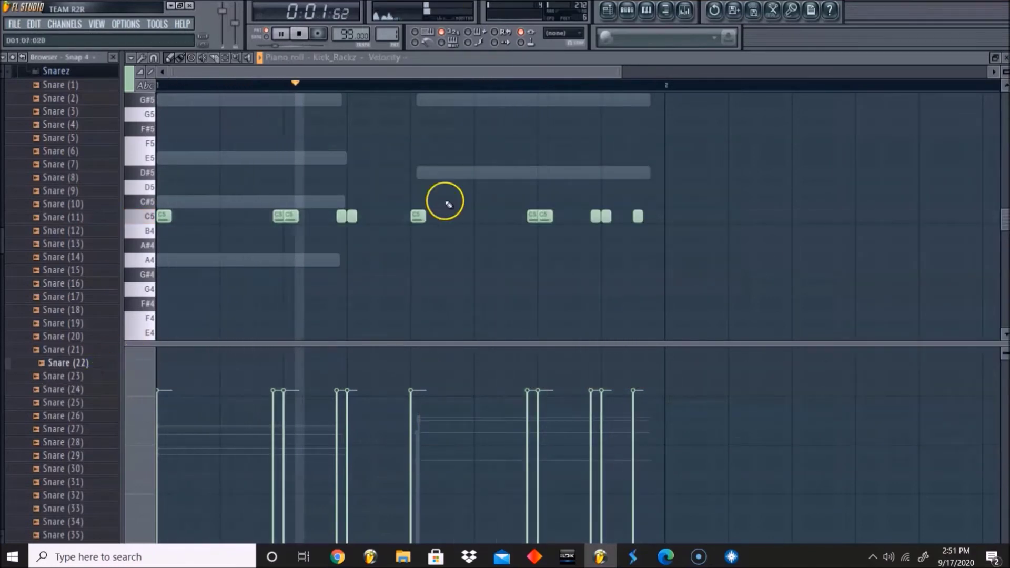
{"action": "left_click", "coordinate": [647, 10]}
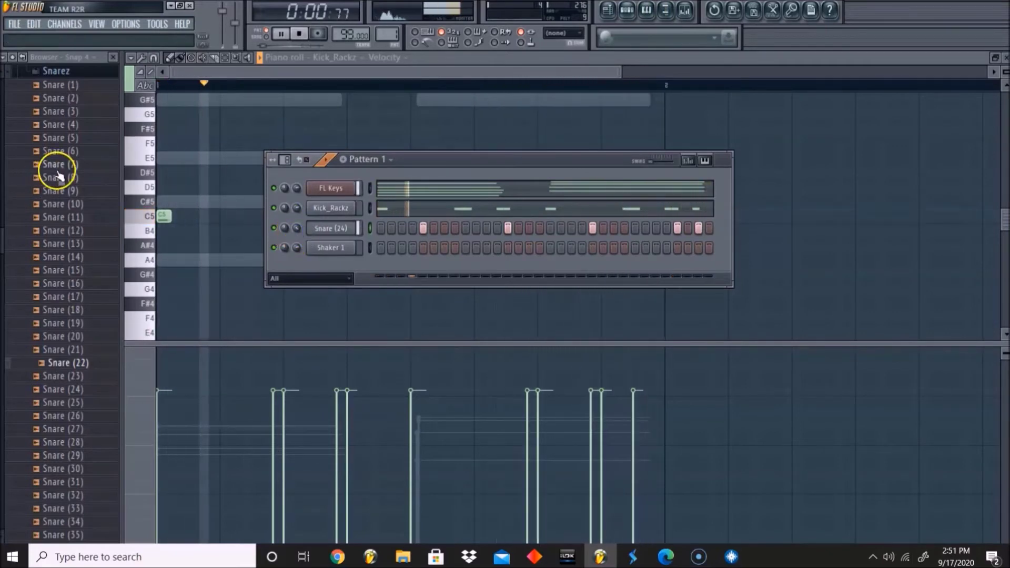
Audition samples in the kit's Percz folder and add Perc (15) as a new channel below Shaker 1.
{"action": "scroll", "coordinate": [56, 173], "scroll_direction": "up", "scroll_amount": 5}
{"action": "left_click", "coordinate": [66, 108]}
{"action": "left_click", "coordinate": [73, 256]}
{"action": "left_click", "coordinate": [77, 228]}
{"action": "left_click", "coordinate": [73, 220]}
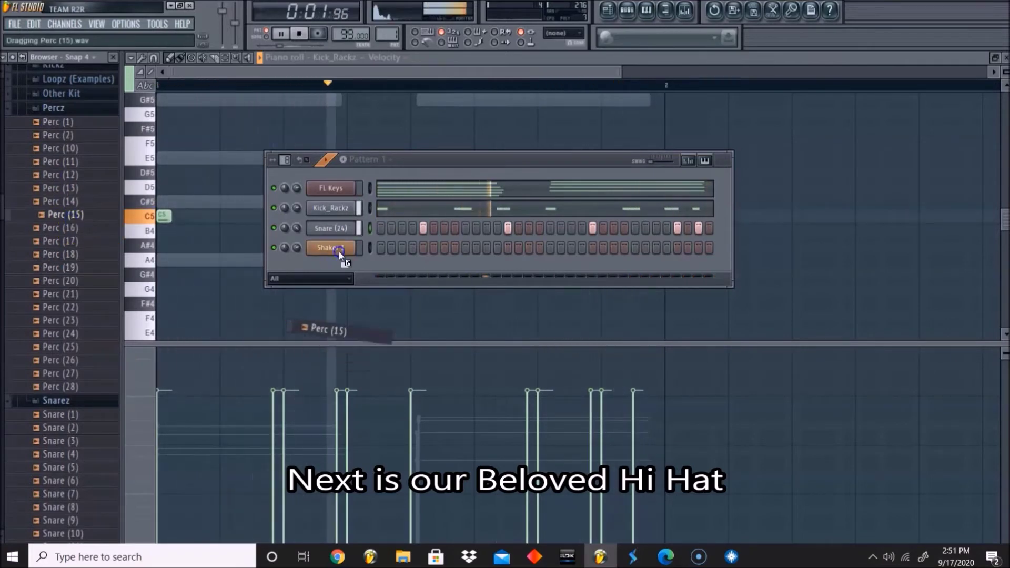
{"action": "left_click_drag", "start_coordinate": [338, 251], "coordinate": [332, 263]}
Fill the Perc (15) channel with hits on every 4 steps, then on every 2 steps.
{"action": "right_click", "coordinate": [337, 267]}
{"action": "left_click", "coordinate": [377, 405]}
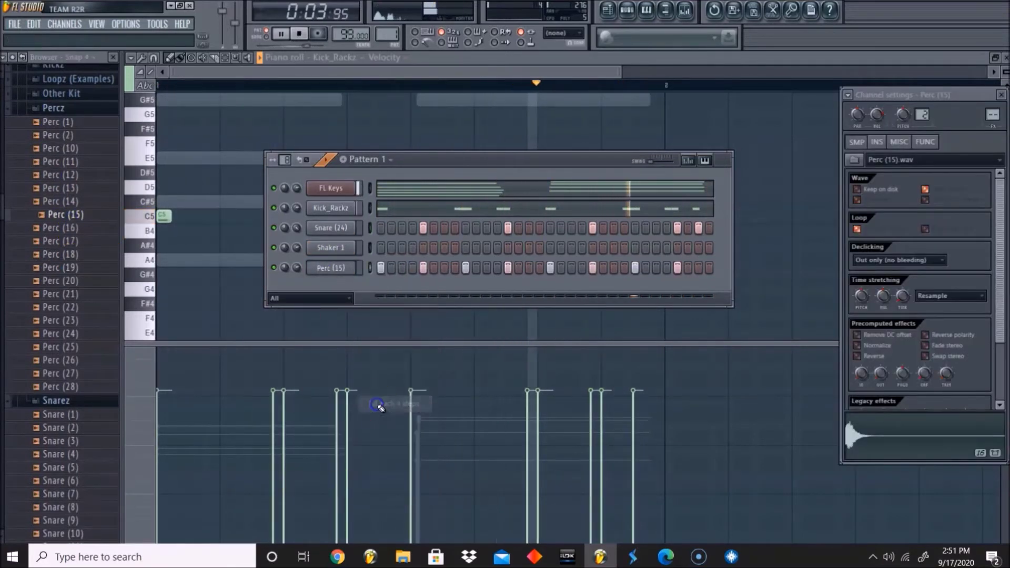
{"action": "right_click", "coordinate": [336, 272]}
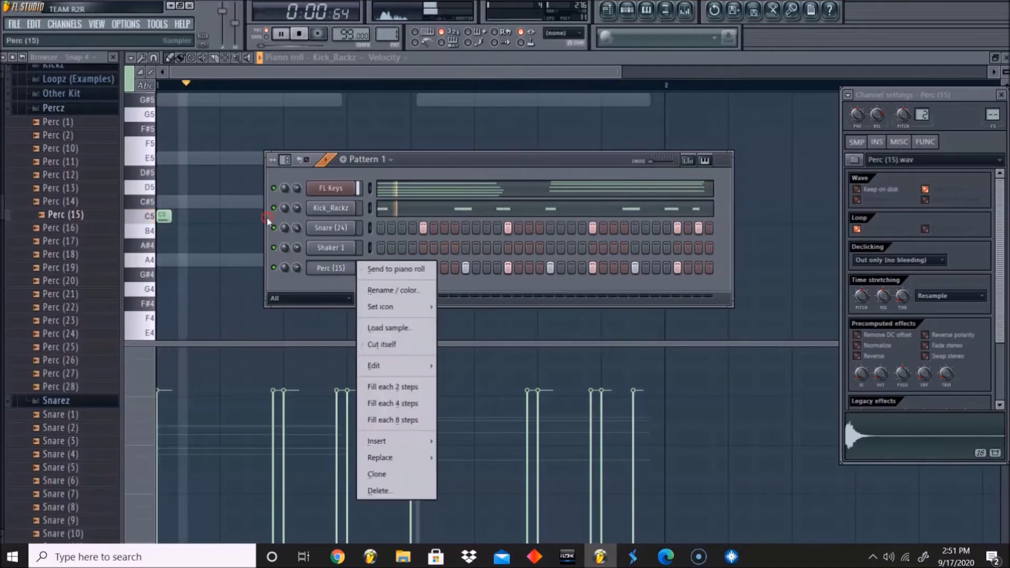
{"action": "left_click", "coordinate": [390, 385]}
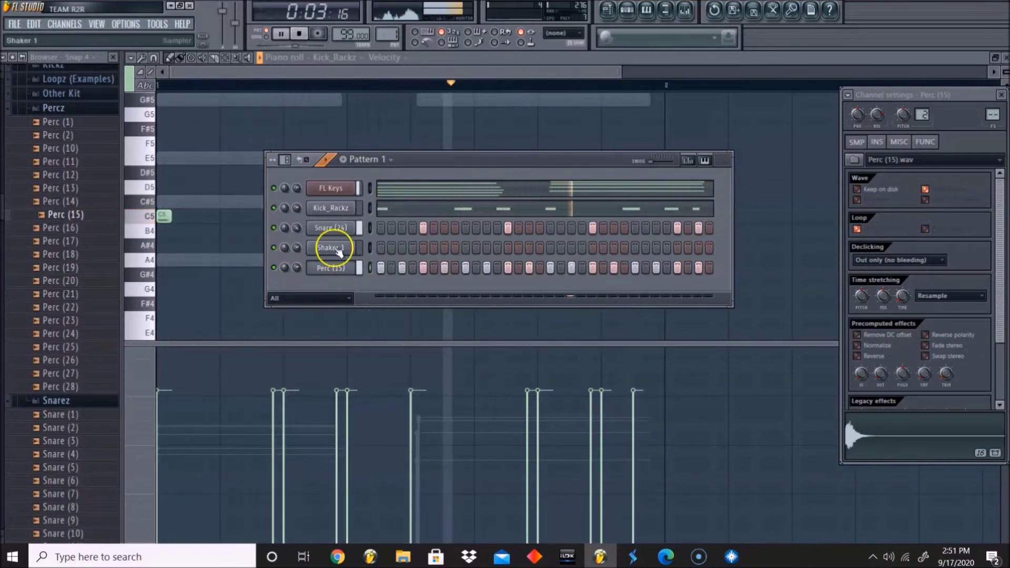
Replace the Perc (15) sample with Perc (24) on the same channel and audition Perc (22).
{"action": "left_click_drag", "start_coordinate": [77, 334], "coordinate": [335, 267]}
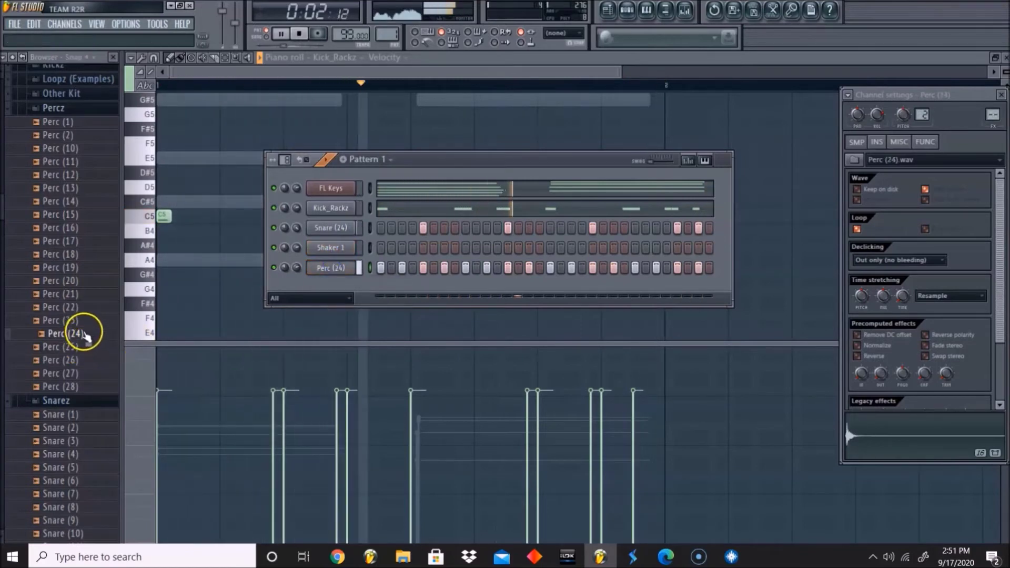
{"action": "left_click", "coordinate": [82, 308]}
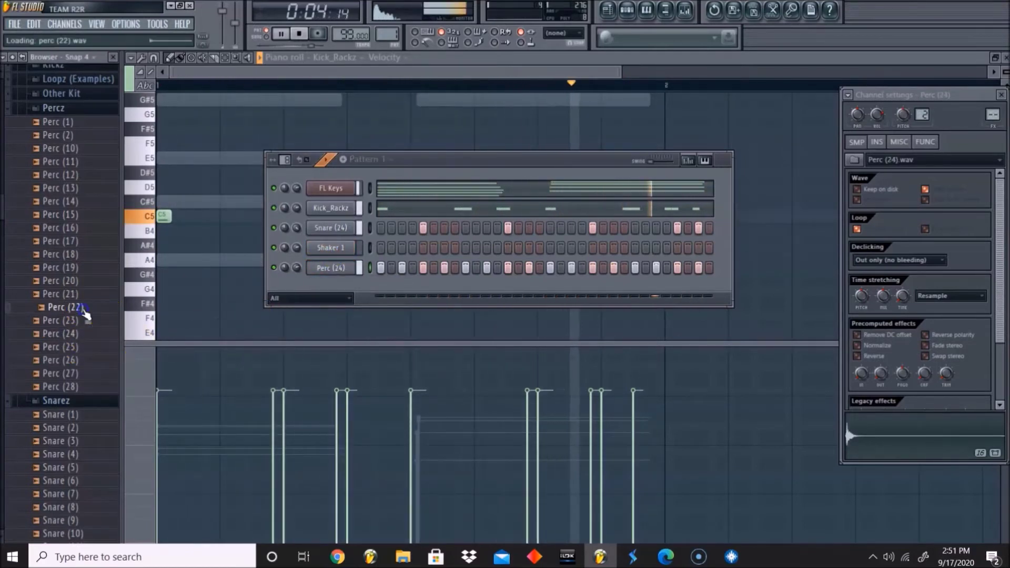
Audition Perc (16) and Perc (11), replace the Perc (24) sample with Perc (1), and adjust that channel's volume.
{"action": "left_click", "coordinate": [75, 227]}
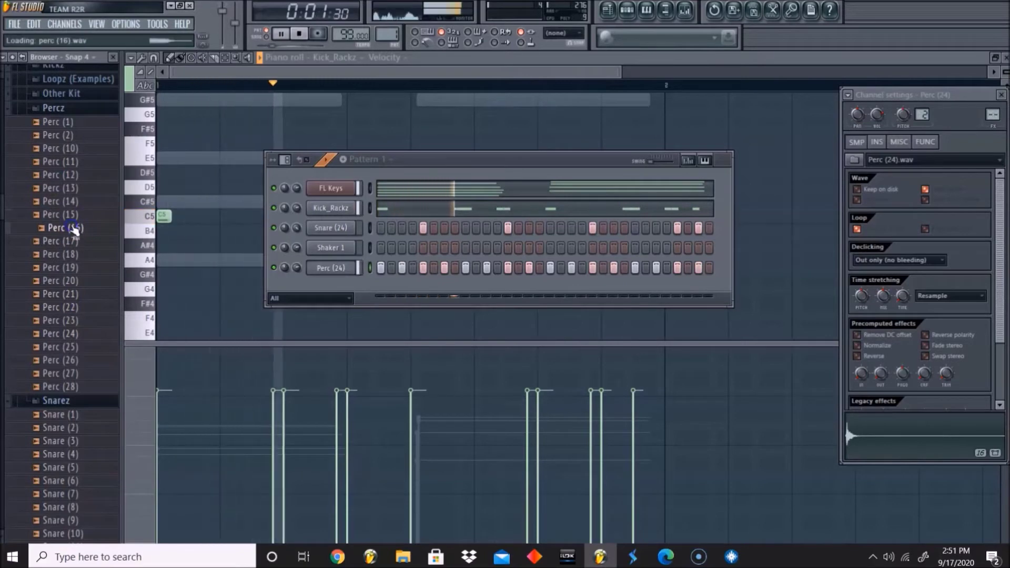
{"action": "left_click", "coordinate": [68, 163]}
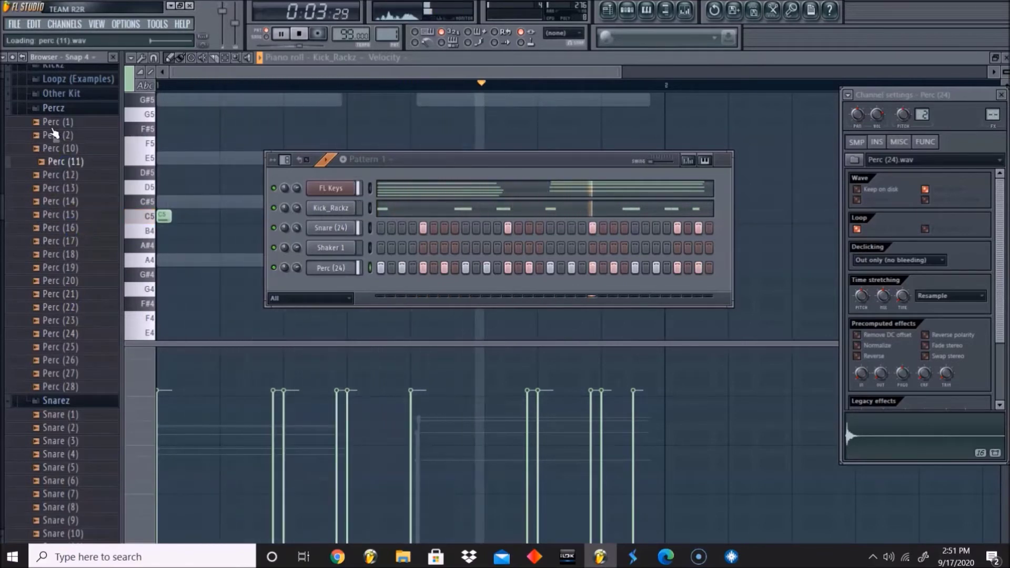
{"action": "left_click_drag", "start_coordinate": [63, 123], "coordinate": [392, 318]}
{"action": "left_click_drag", "start_coordinate": [329, 279], "coordinate": [331, 277]}
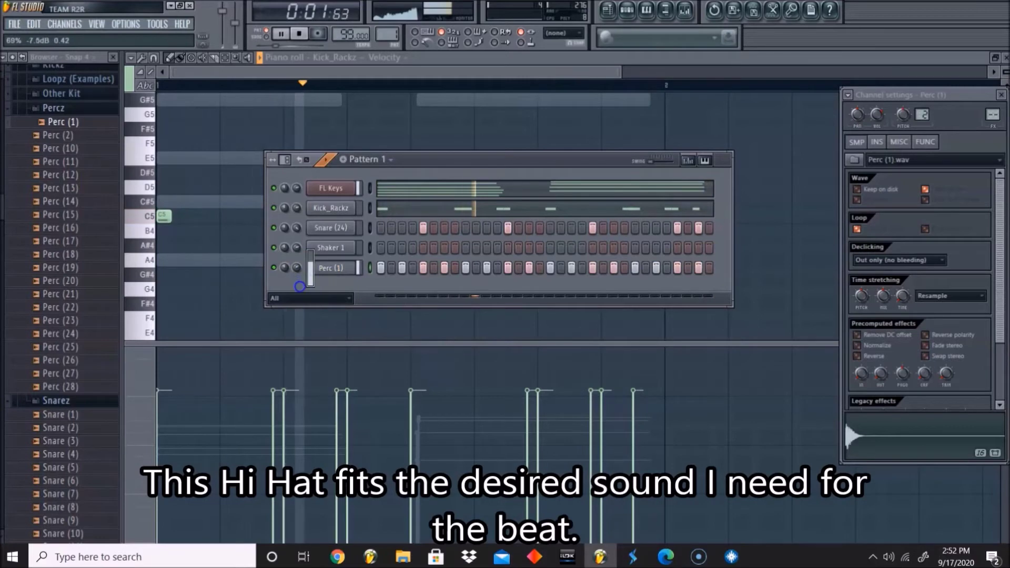
Raise the velocities of all Kick_Rackz notes to maximum in the piano roll, and return to the channel steps.
{"action": "left_click", "coordinate": [305, 167]}
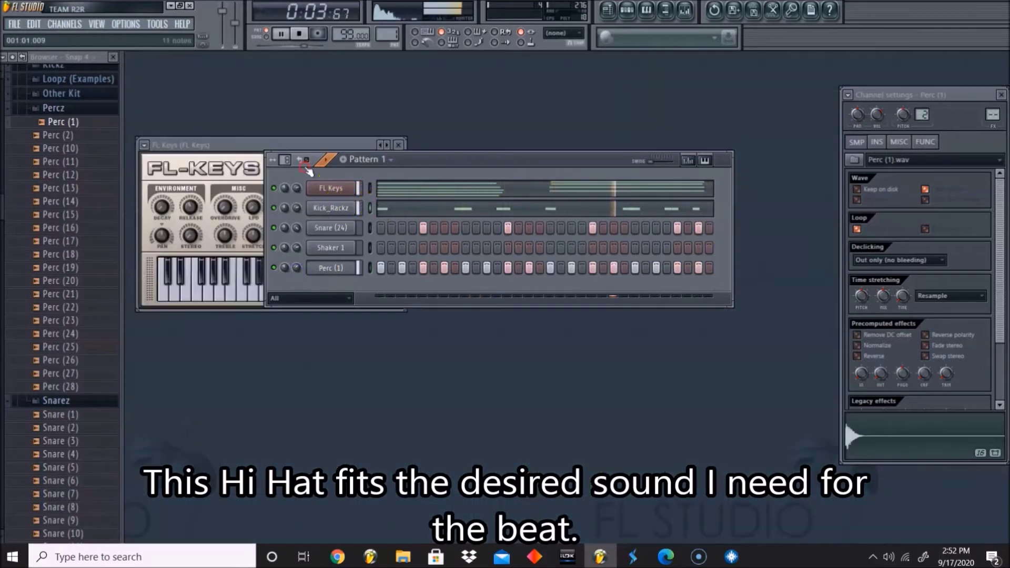
{"action": "left_click", "coordinate": [326, 168]}
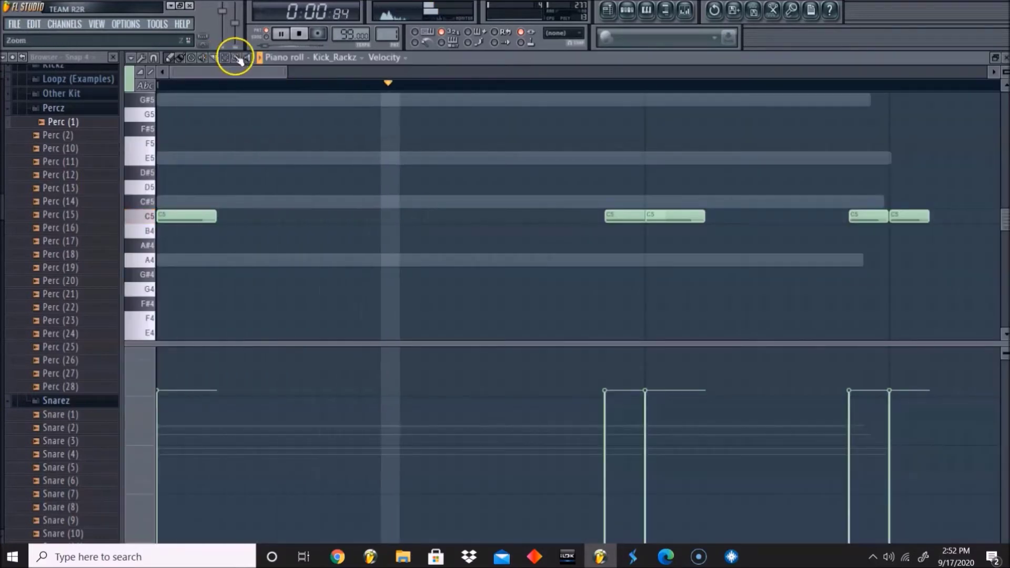
{"action": "left_click", "coordinate": [236, 112]}
{"action": "left_click", "coordinate": [170, 58]}
{"action": "mouse_move", "coordinate": [160, 353]}
{"action": "left_mouse_down"}
{"action": "mouse_move", "coordinate": [429, 179]}
{"action": "mouse_move", "coordinate": [867, 165]}
{"action": "left_mouse_up"}
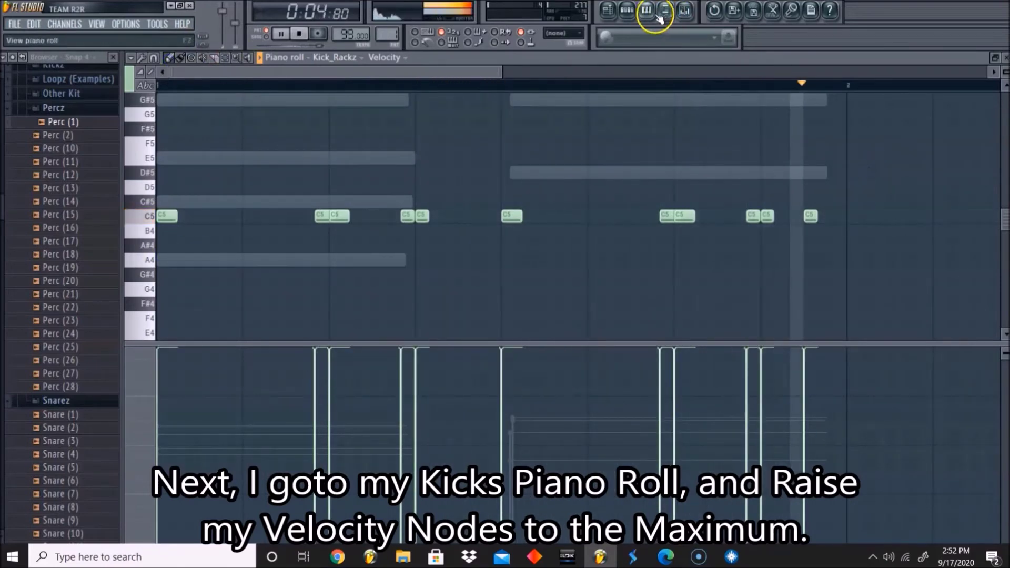
{"action": "left_click", "coordinate": [639, 14]}
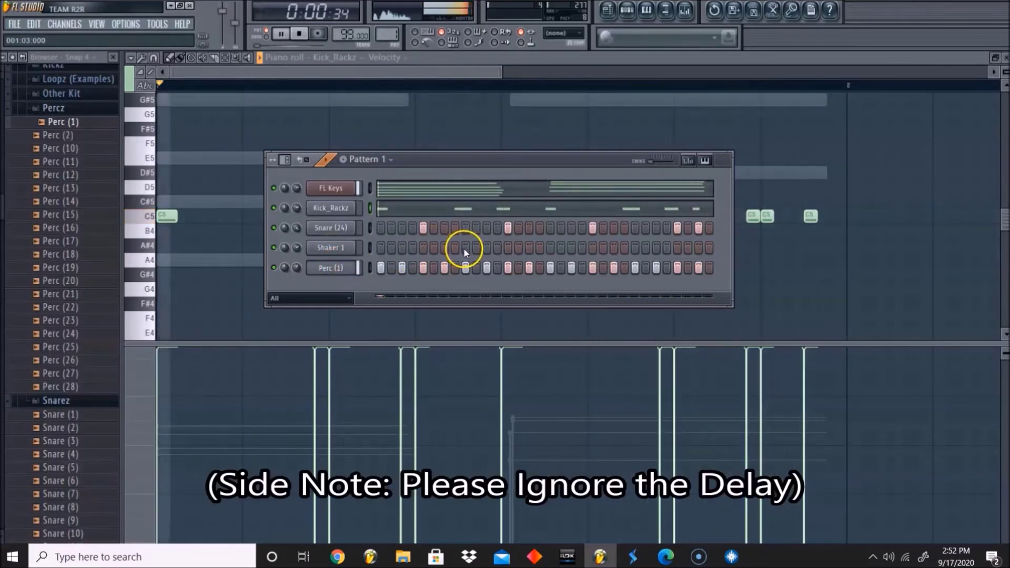
Audition Perc (14) and Perc (16), and add Perc (16) as a new open-hat channel below Perc (1).
{"action": "left_click", "coordinate": [550, 248]}
{"action": "left_click", "coordinate": [550, 247]}
{"action": "left_click", "coordinate": [36, 207]}
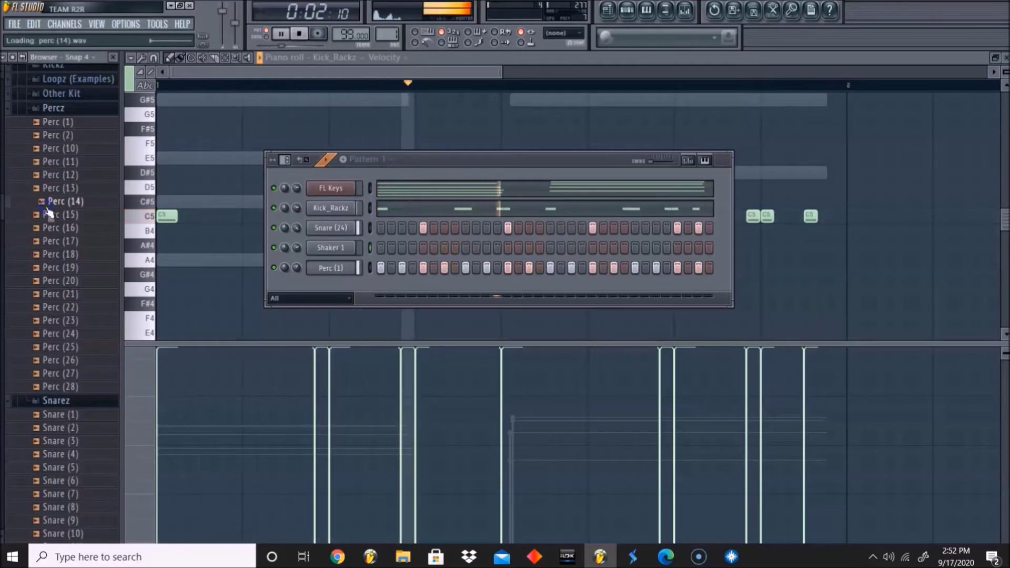
{"action": "left_click", "coordinate": [53, 226]}
{"action": "left_click_drag", "start_coordinate": [61, 225], "coordinate": [319, 289]}
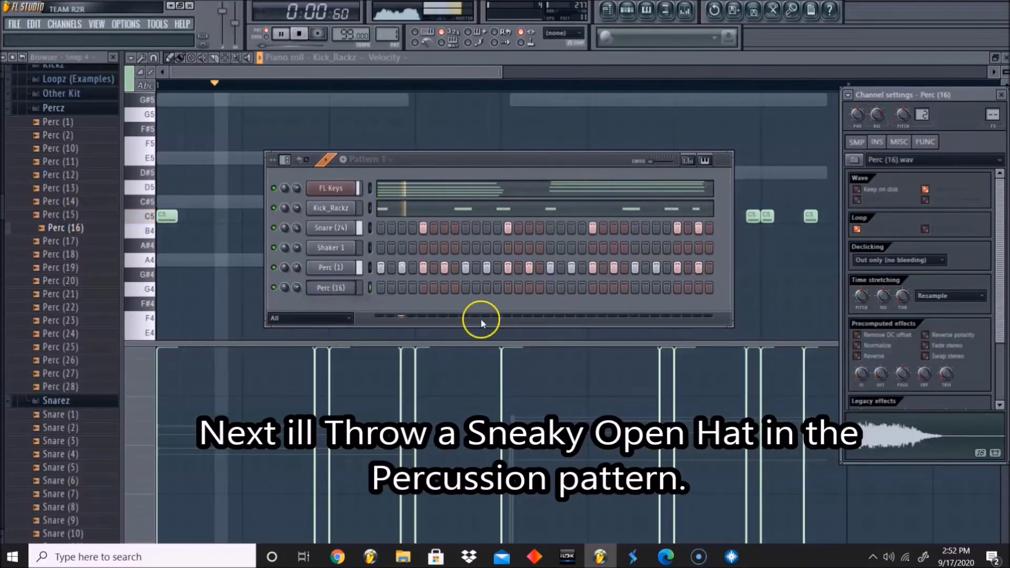
Place Perc (16) hits on steps 11 and 27.
{"action": "left_click", "coordinate": [520, 292]}
{"action": "left_click", "coordinate": [517, 291]}
{"action": "left_click", "coordinate": [487, 287]}
{"action": "left_click", "coordinate": [655, 287]}
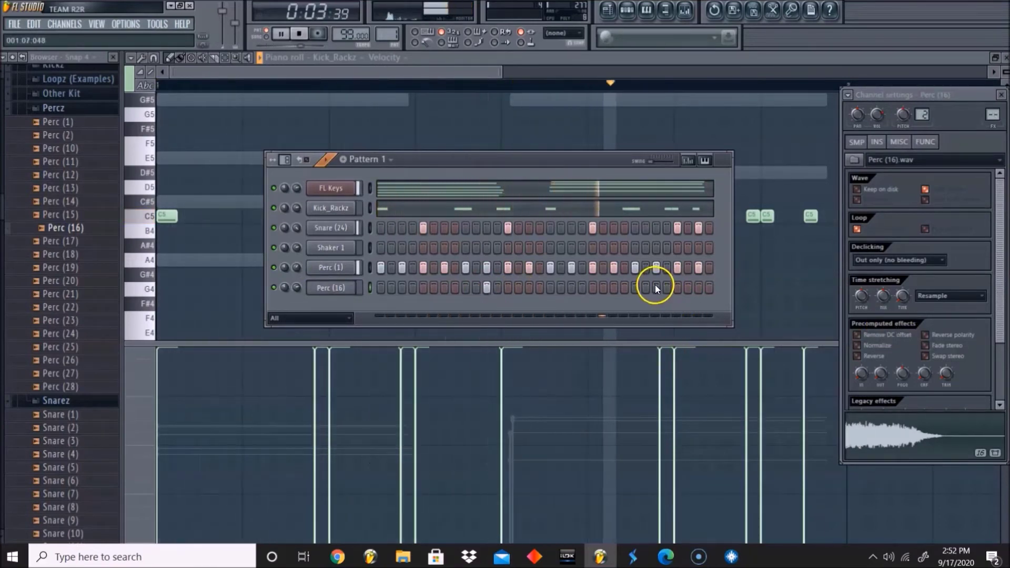
Set the Perc (16) time stretching to Auto and turn off its loop option.
{"action": "left_click_drag", "start_coordinate": [881, 301], "coordinate": [867, 326]}
{"action": "right_click", "coordinate": [882, 299]}
{"action": "left_click", "coordinate": [890, 307]}
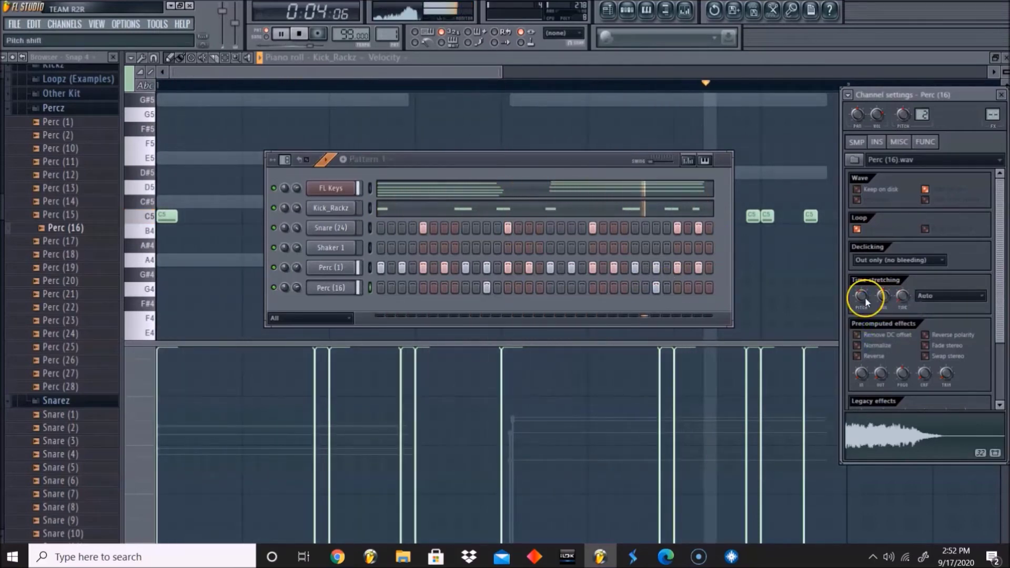
{"action": "left_click", "coordinate": [860, 231]}
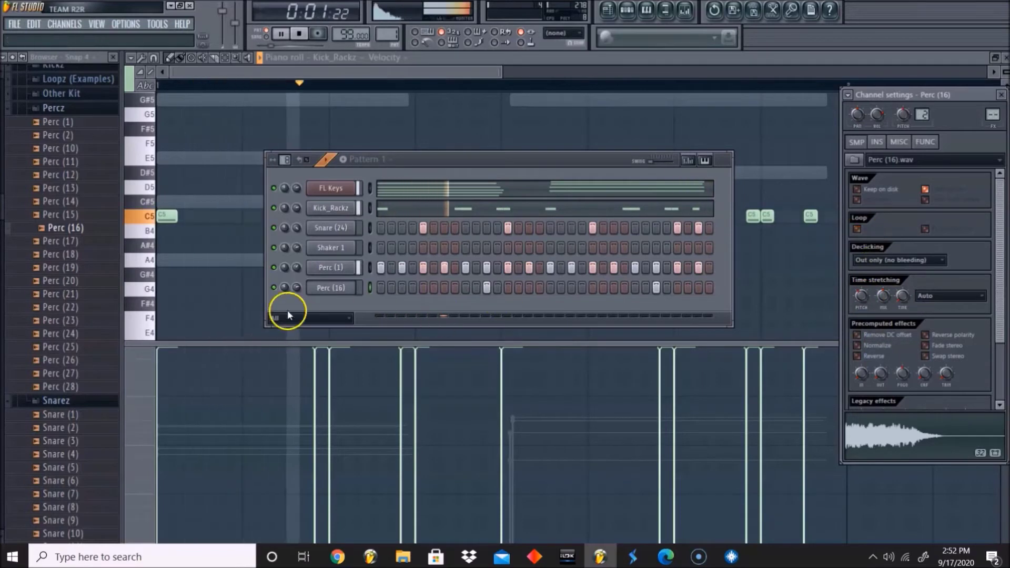
Adjust the fine time shift of the Perc (1) channel to add swing, and play the pattern.
{"action": "left_click", "coordinate": [343, 268]}
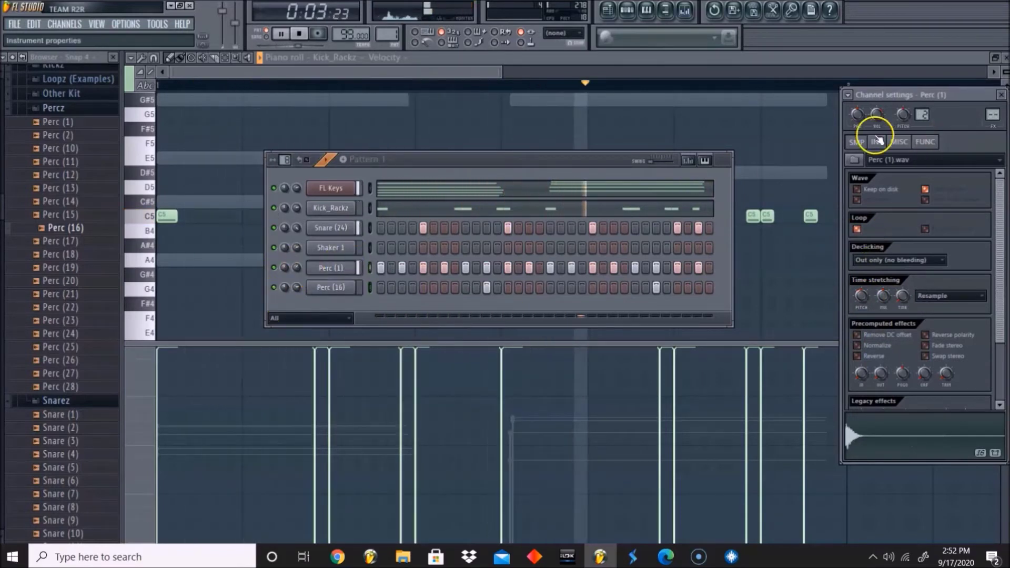
{"action": "left_click", "coordinate": [898, 142]}
{"action": "key", "text": "space"}
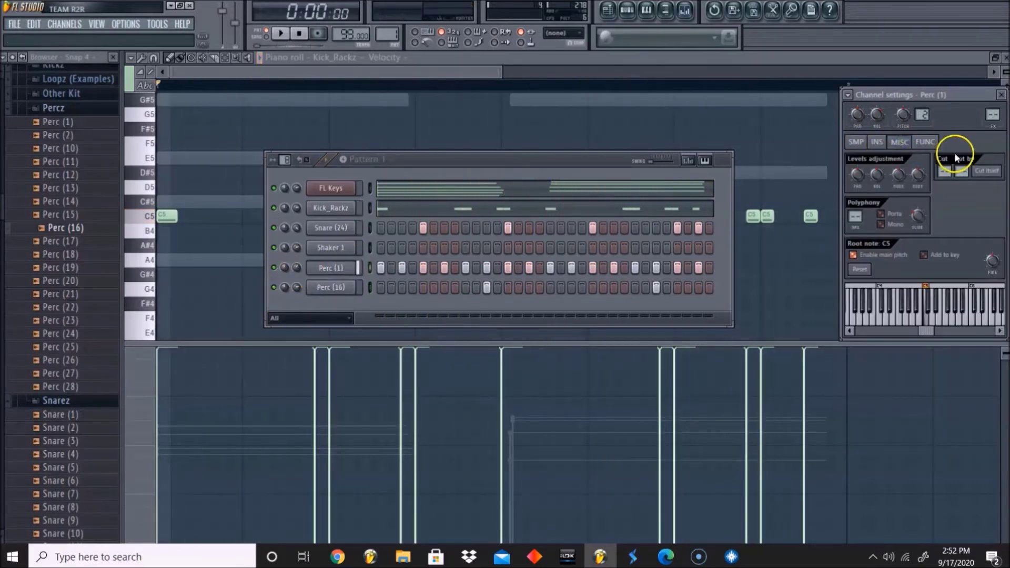
{"action": "left_click", "coordinate": [928, 142]}
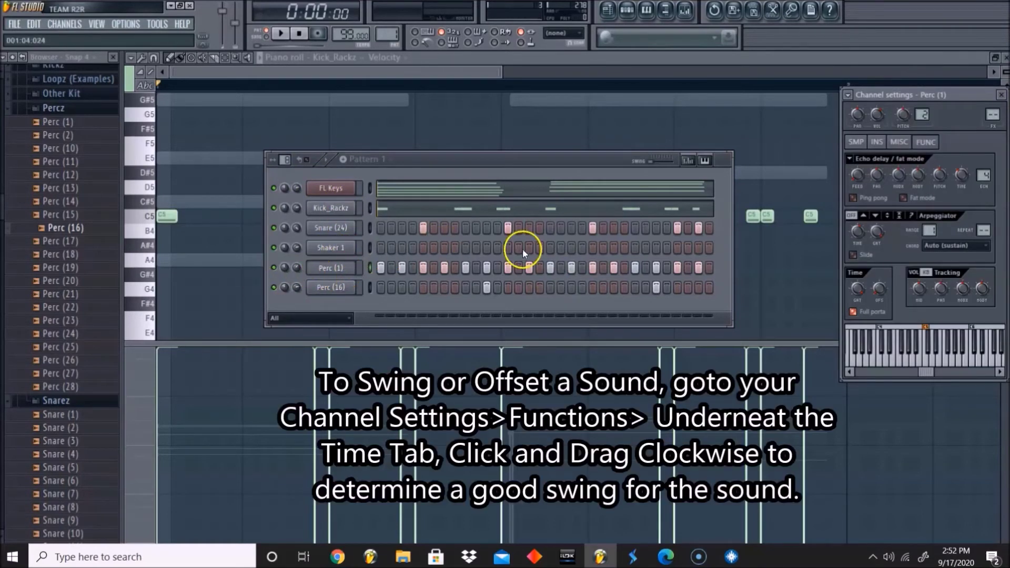
{"action": "left_click", "coordinate": [864, 143]}
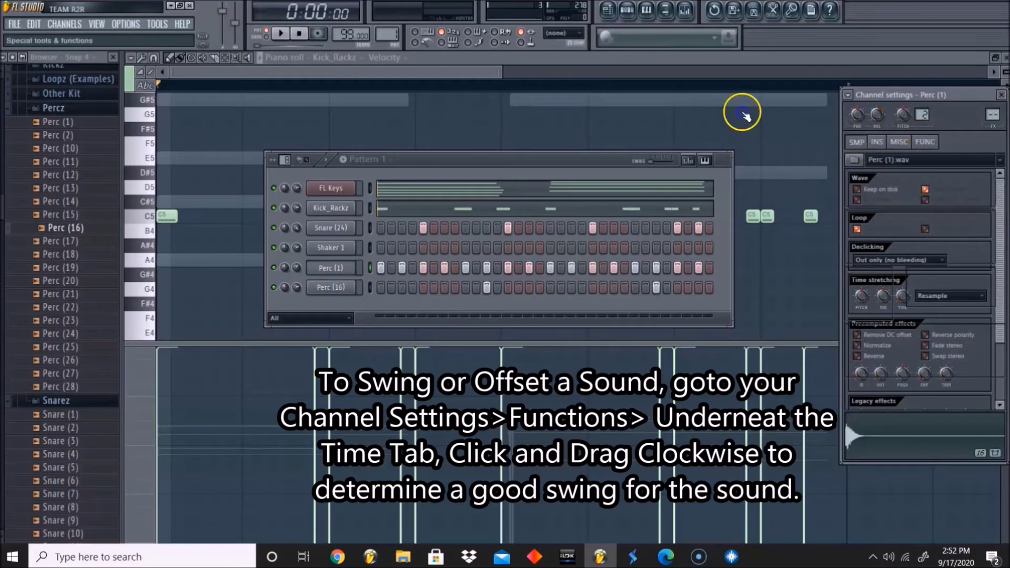
{"action": "left_click", "coordinate": [927, 143]}
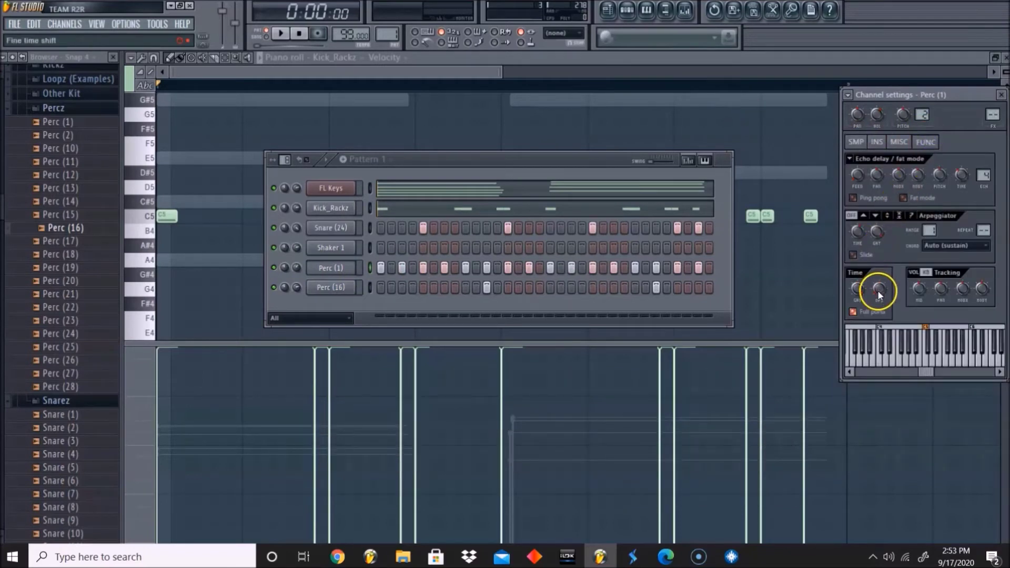
{"action": "left_click_drag", "start_coordinate": [877, 289], "coordinate": [876, 290]}
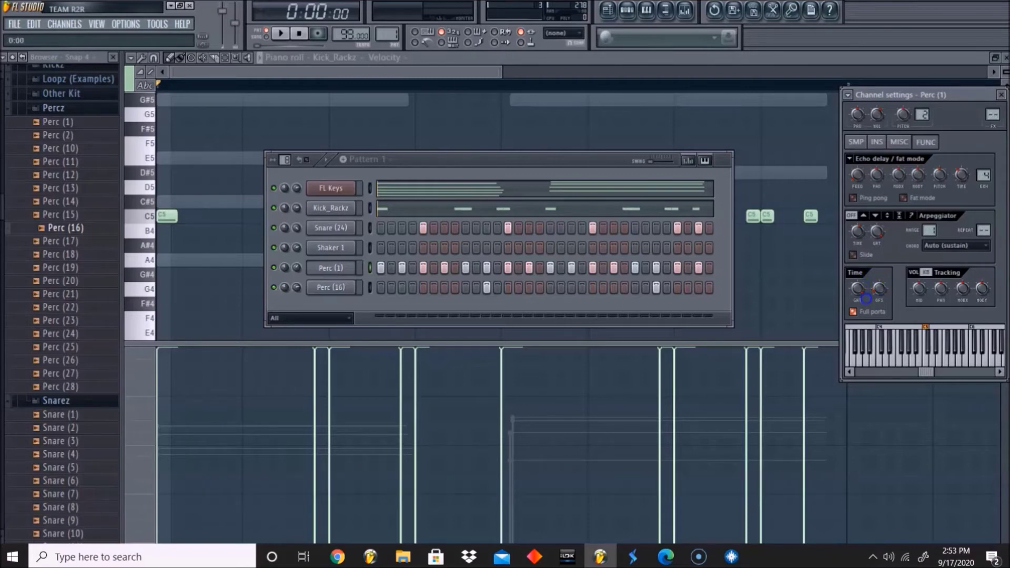
{"action": "key", "text": "space"}
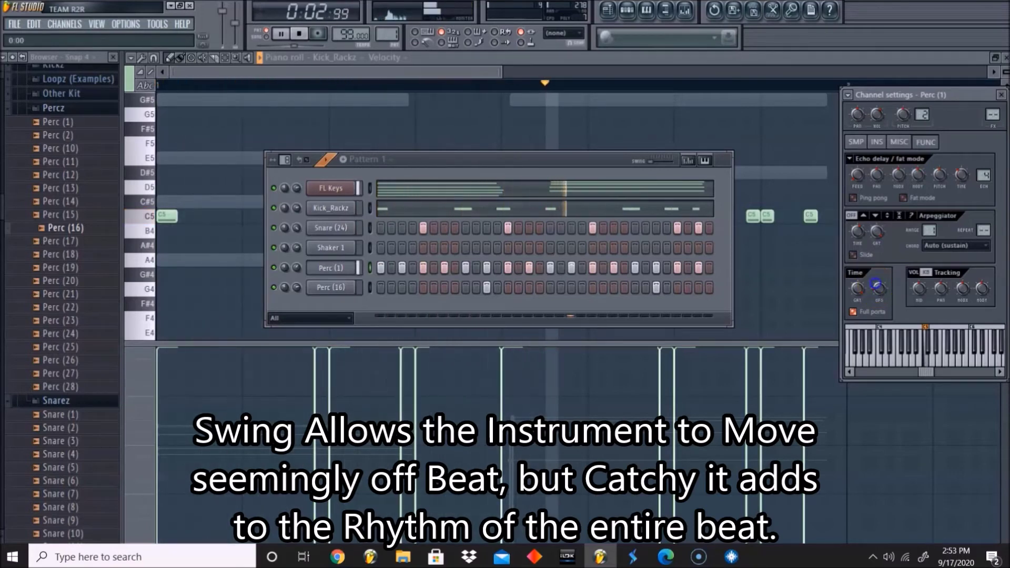
Adjust the fine time shift of Kick_Rackz and Snare (24), open the FL Keys channel settings, and stop playback.
{"action": "left_click", "coordinate": [330, 208]}
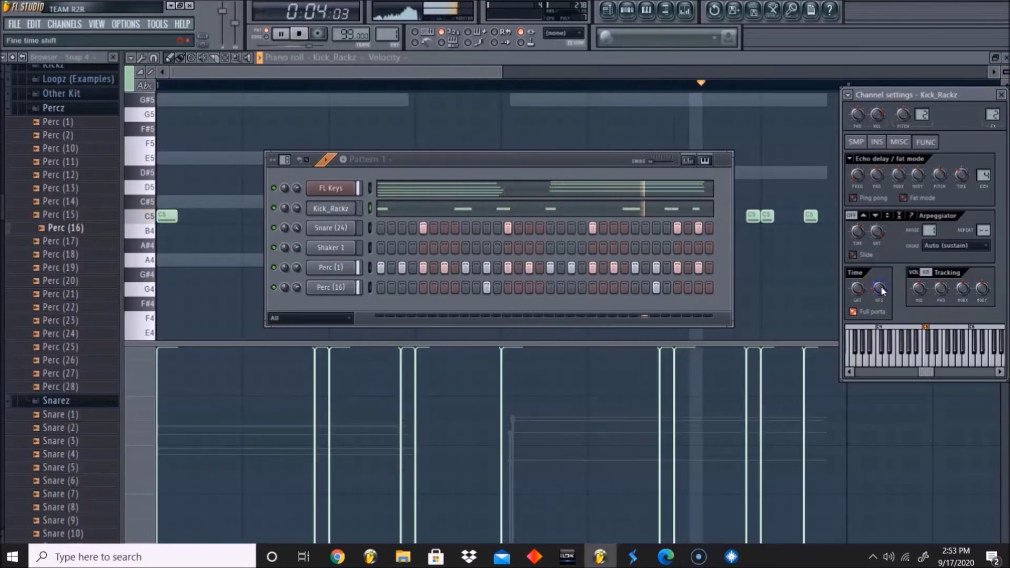
{"action": "left_click", "coordinate": [341, 229]}
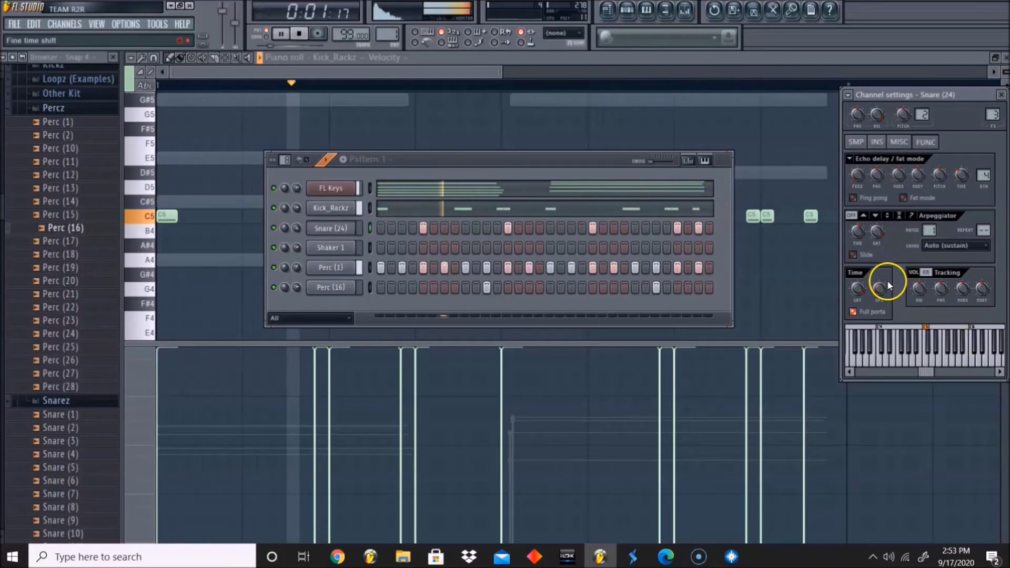
{"action": "left_click_drag", "start_coordinate": [876, 272], "coordinate": [887, 286]}
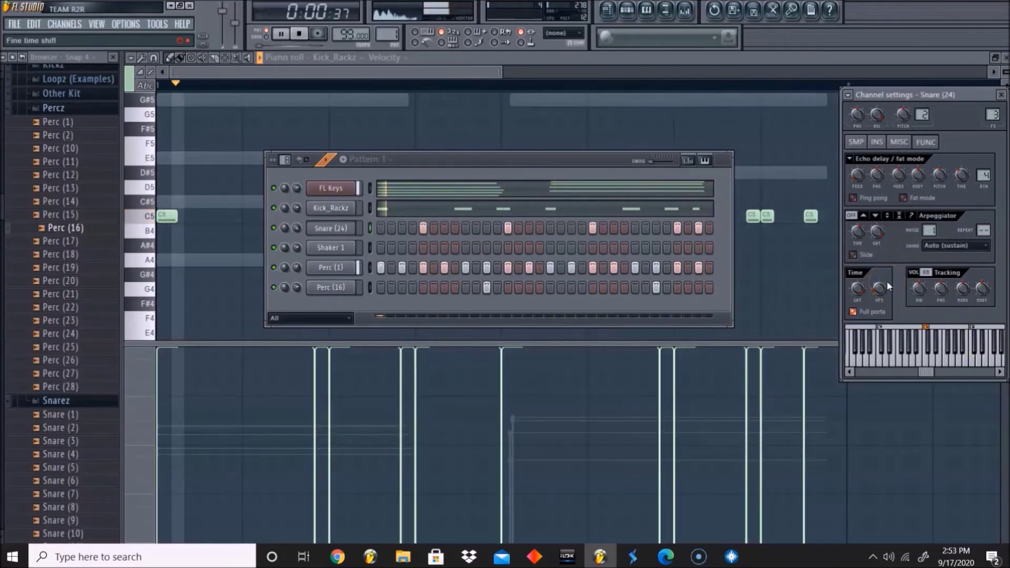
{"action": "left_click", "coordinate": [339, 188]}
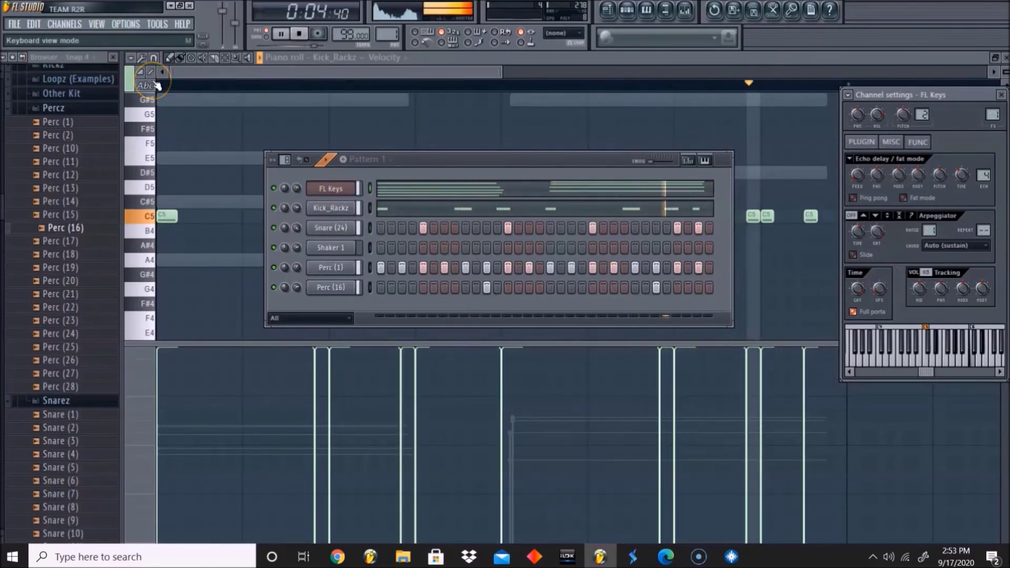
{"action": "key", "text": "space"}
Collapse the Percz folder and the HHS - Pete Rock Kit in the sample browser.
{"action": "left_click", "coordinate": [75, 110]}
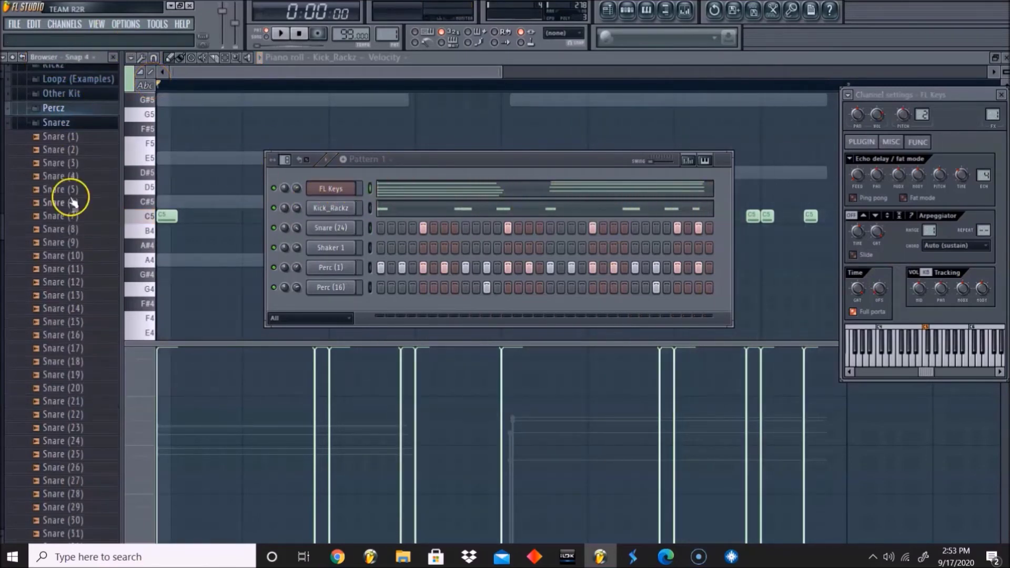
{"action": "scroll", "coordinate": [69, 194], "scroll_direction": "up", "scroll_amount": 3}
{"action": "scroll", "coordinate": [69, 195], "scroll_direction": "up", "scroll_amount": 4}
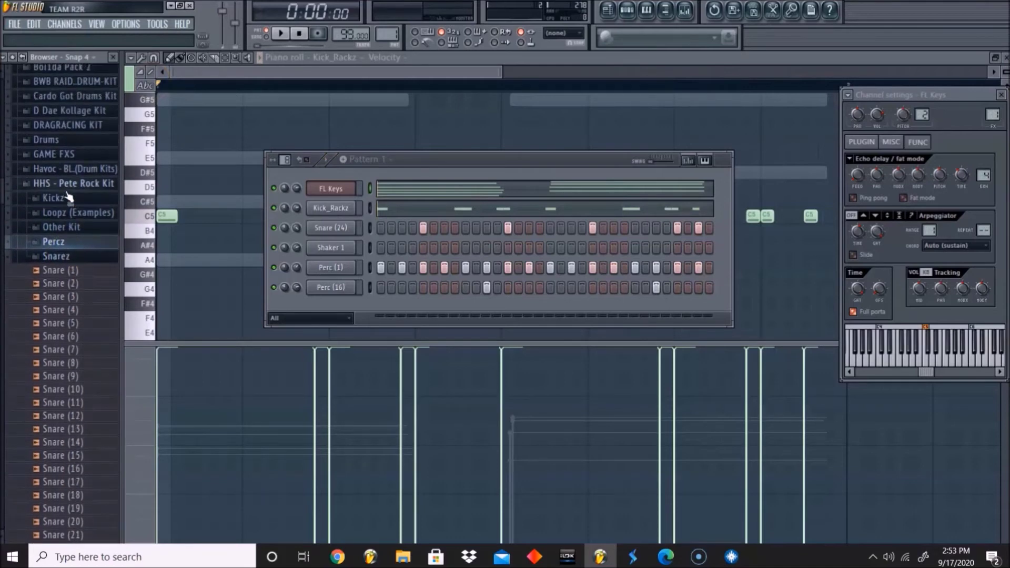
{"action": "left_click", "coordinate": [82, 228]}
{"action": "left_click", "coordinate": [78, 206]}
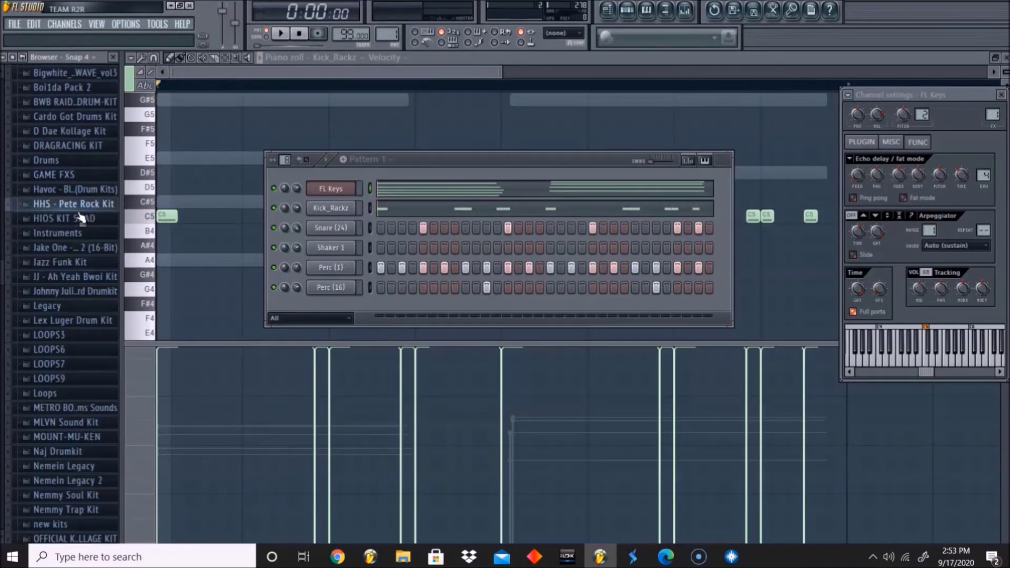
Look through the sample packs for a bass sound and expand the Recent files list.
{"action": "scroll", "coordinate": [54, 242], "scroll_direction": "down", "scroll_amount": 4}
{"action": "scroll", "coordinate": [54, 242], "scroll_direction": "up", "scroll_amount": 6}
{"action": "scroll", "coordinate": [54, 243], "scroll_direction": "up", "scroll_amount": 5}
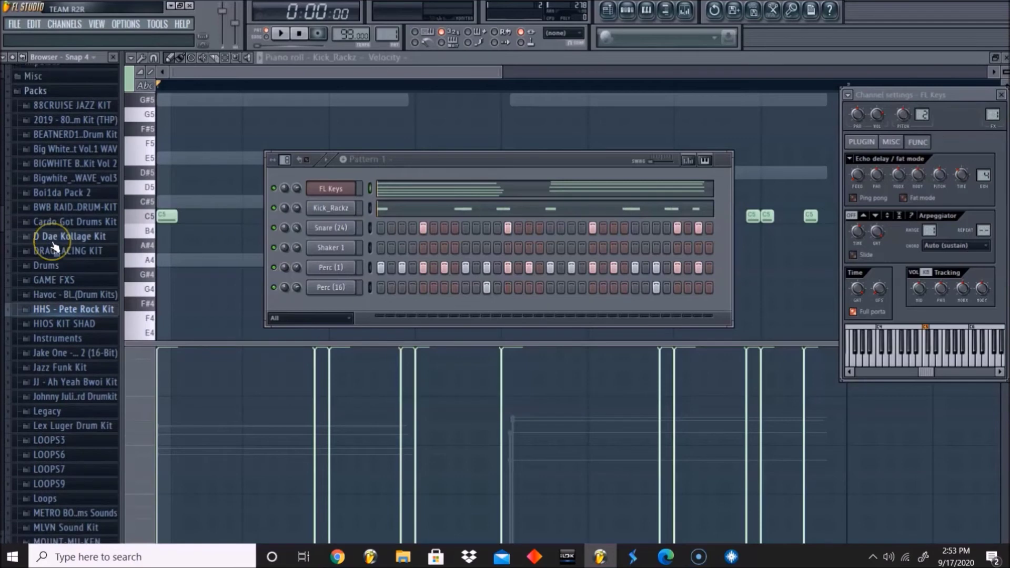
{"action": "scroll", "coordinate": [54, 239], "scroll_direction": "down", "scroll_amount": 10}
{"action": "scroll", "coordinate": [54, 232], "scroll_direction": "down", "scroll_amount": 4}
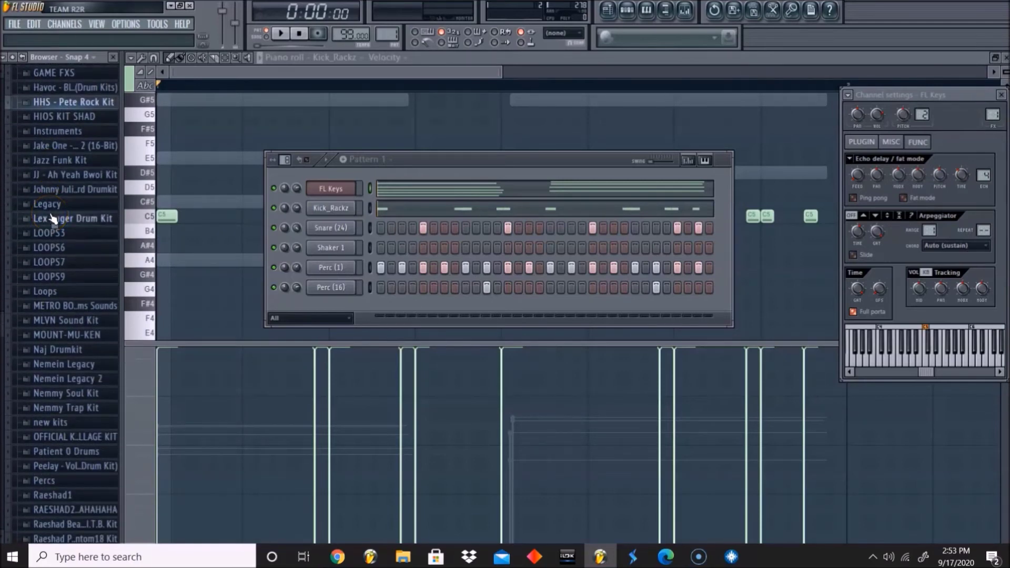
{"action": "scroll", "coordinate": [53, 219], "scroll_direction": "up", "scroll_amount": 20}
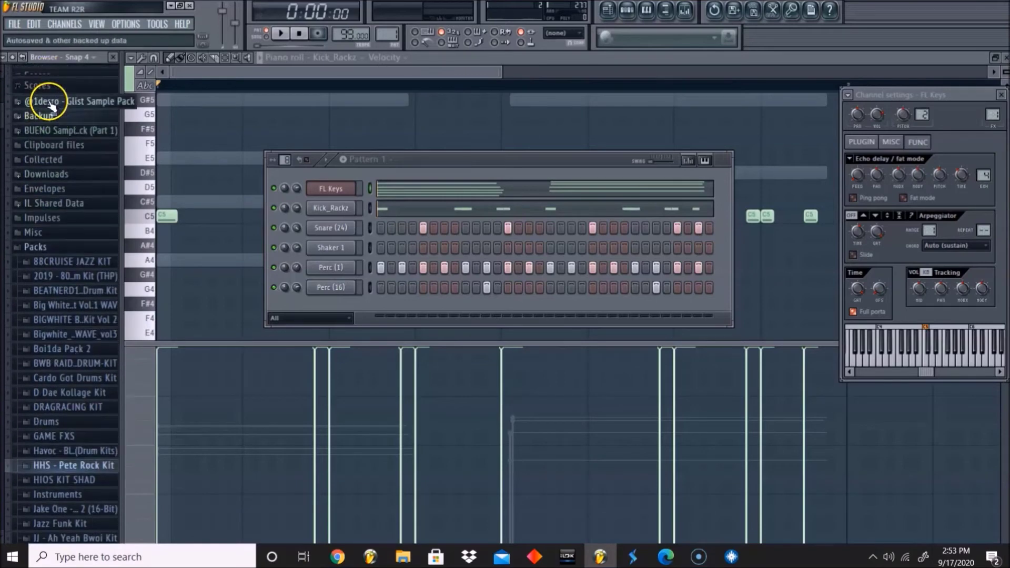
{"action": "scroll", "coordinate": [73, 114], "scroll_direction": "up", "scroll_amount": 3}
{"action": "left_click", "coordinate": [83, 89]}
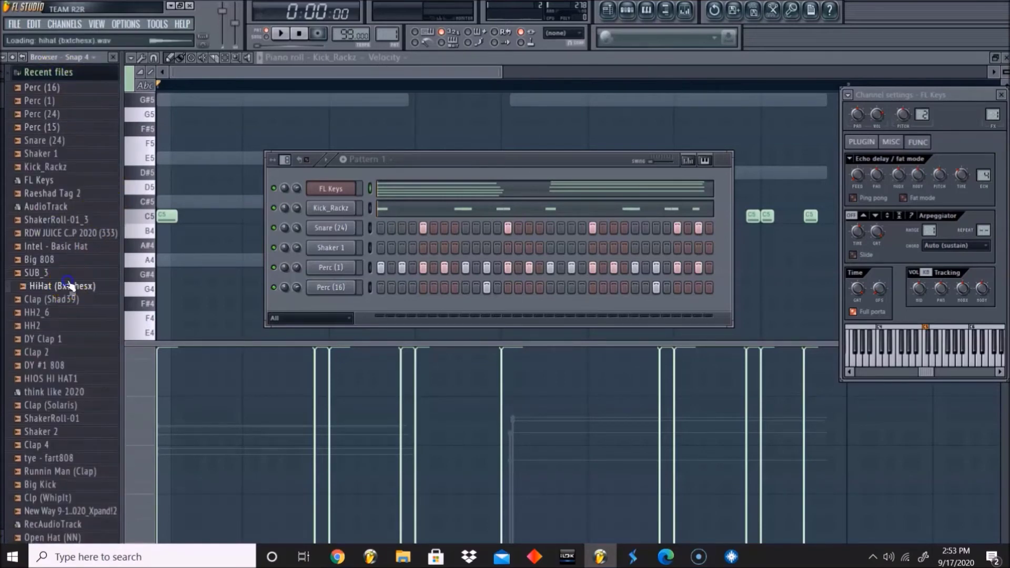
Add SUB_3 as a new channel below Perc (16) and place a hit on its first step.
{"action": "left_click_drag", "start_coordinate": [315, 338], "coordinate": [332, 299]}
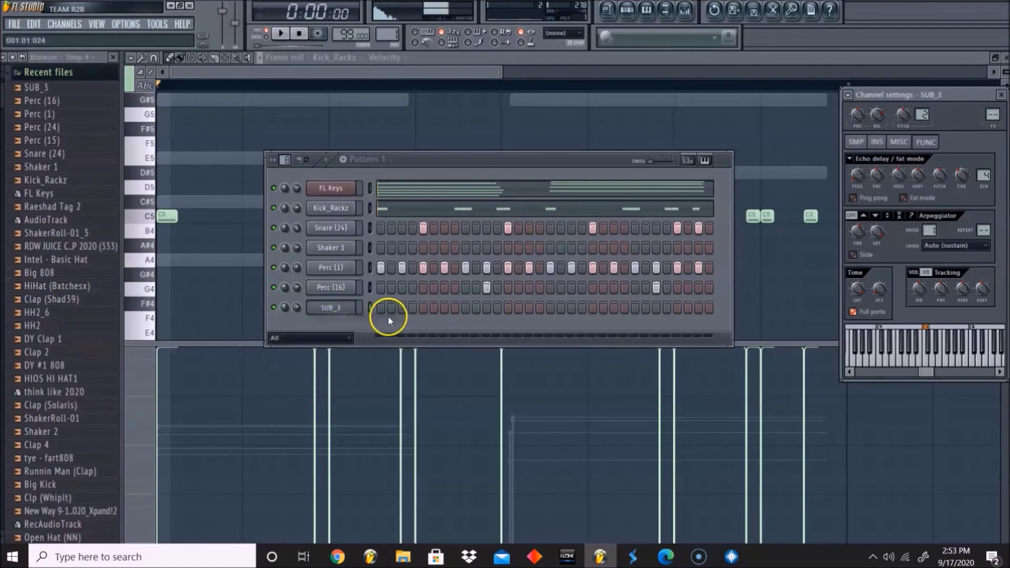
{"action": "key", "text": "space"}
{"action": "key", "text": "space"}
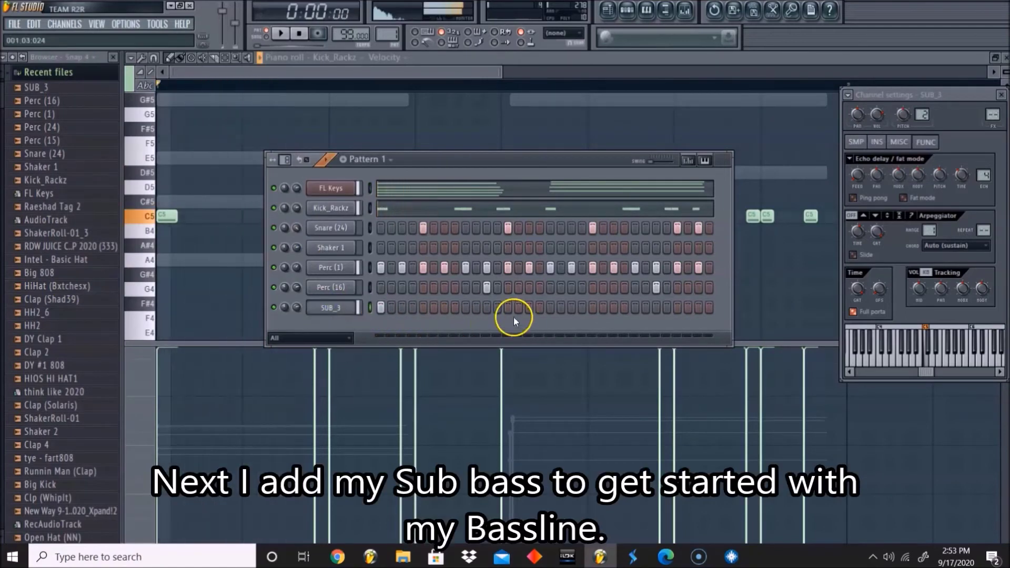
Make the SUB_3 channel cut itself with Cut and Cut by set to 2, and return to its sample settings.
{"action": "left_click", "coordinate": [899, 141]}
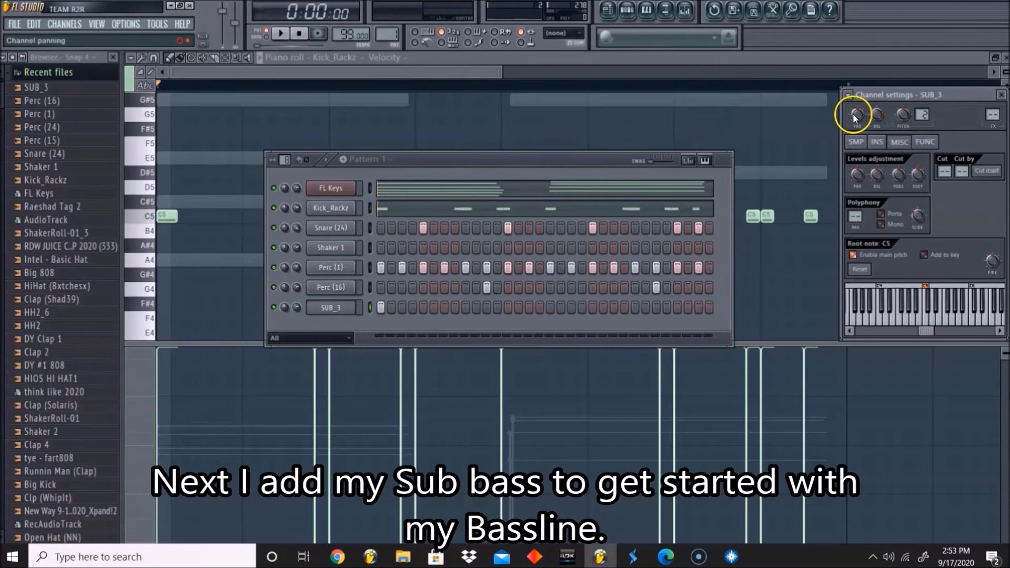
{"action": "left_click", "coordinate": [860, 141]}
{"action": "left_click", "coordinate": [899, 142]}
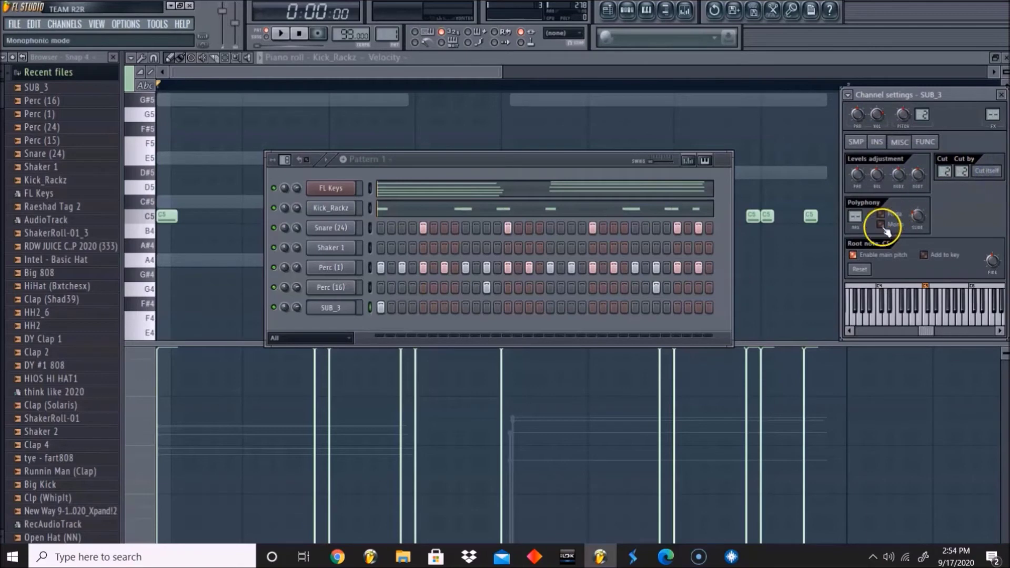
{"action": "left_click", "coordinate": [857, 141]}
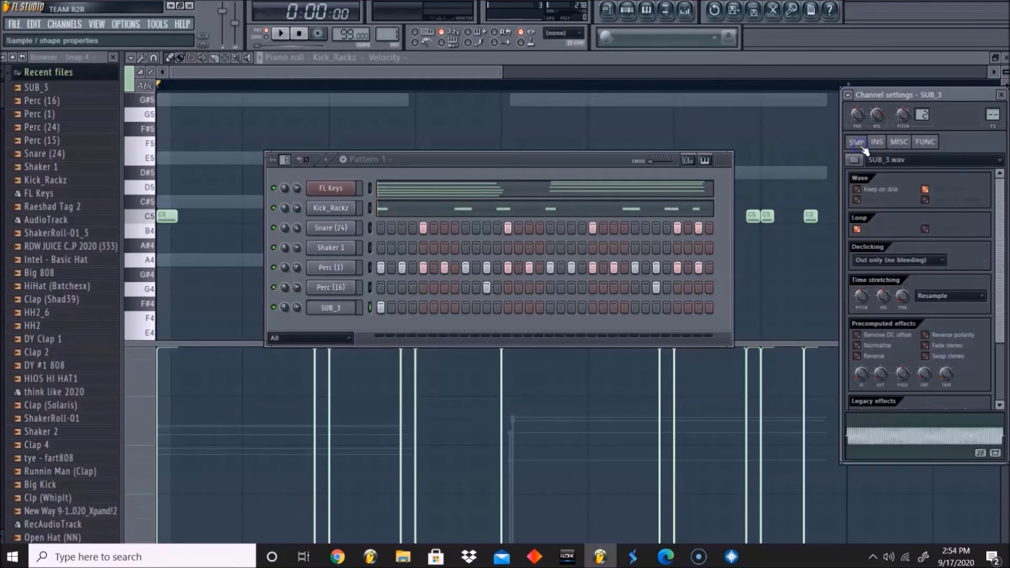
Open the SUB_3 channel in the piano roll and start playback to hear its long C5 note.
{"action": "right_click", "coordinate": [342, 315]}
{"action": "left_click", "coordinate": [405, 295]}
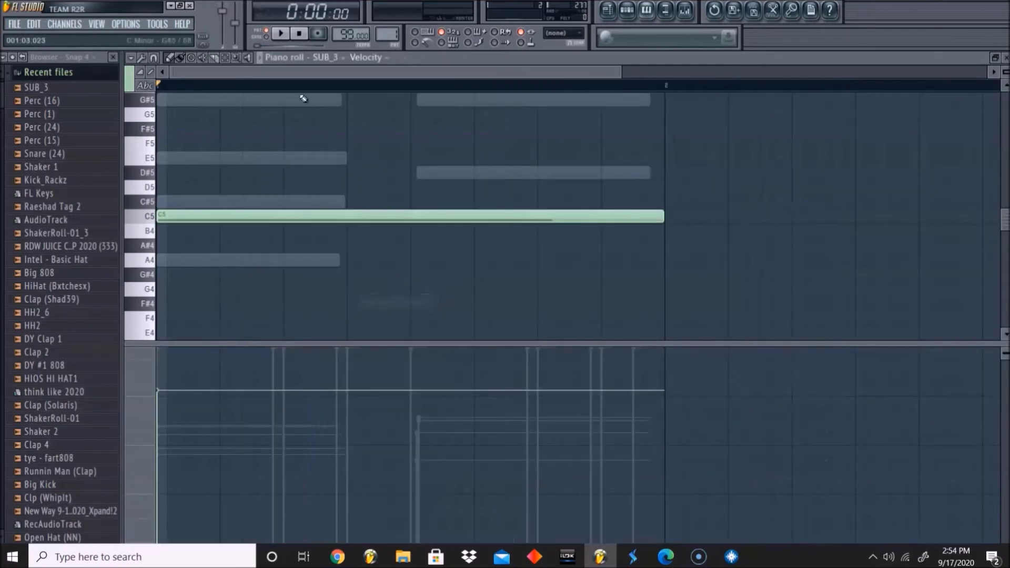
{"action": "left_click", "coordinate": [235, 58]}
{"action": "left_click", "coordinate": [236, 130]}
{"action": "key", "text": "space"}
{"action": "key", "text": "space"}
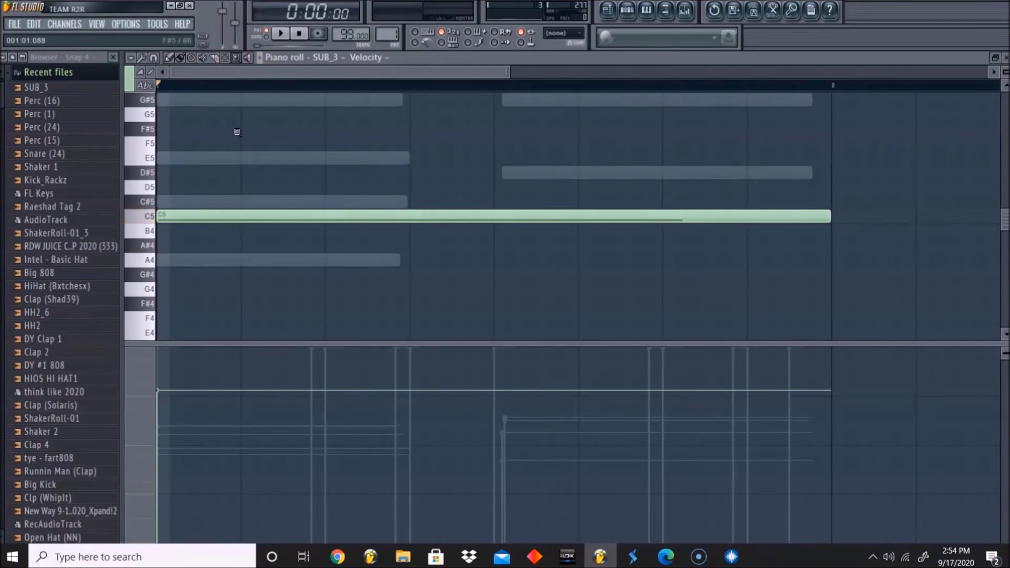
Raise the long bass note an octave to C6 and shift it up in semitones to D#6 while listening.
{"action": "key", "text": "ctrl+Down"}
{"action": "key", "text": "ctrl+Up"}
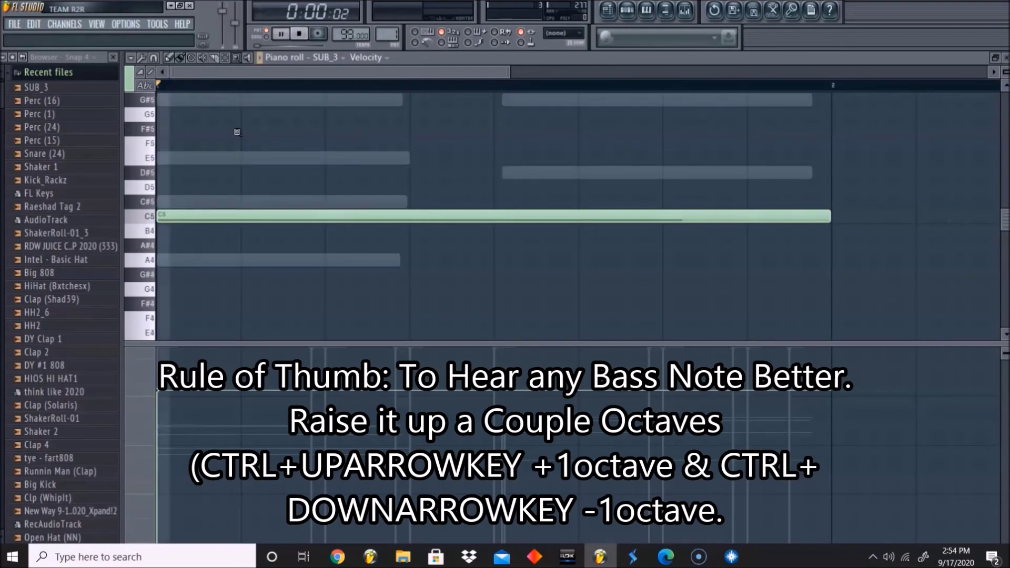
{"action": "key", "text": "space"}
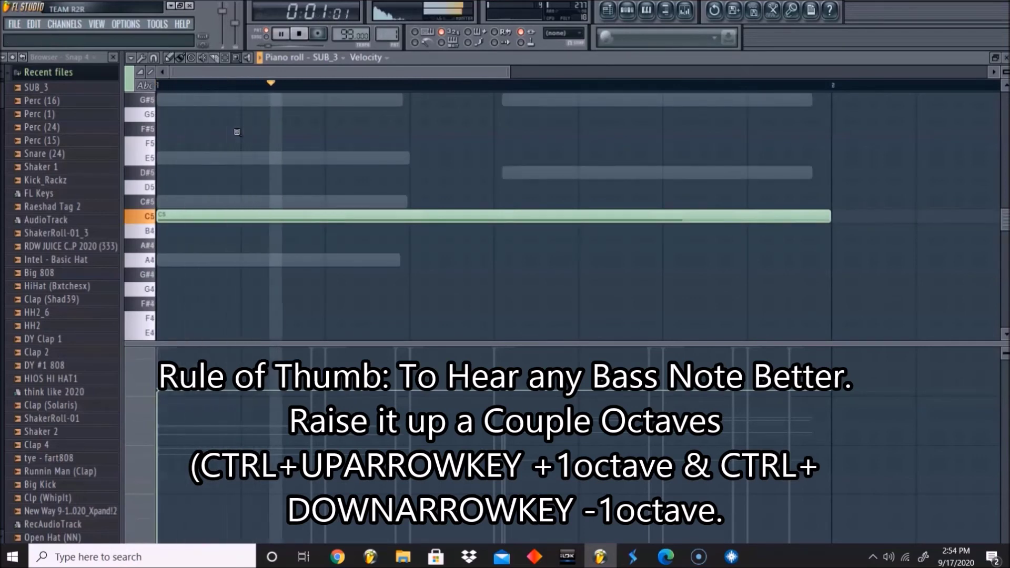
{"action": "key", "text": "ctrl+Up"}
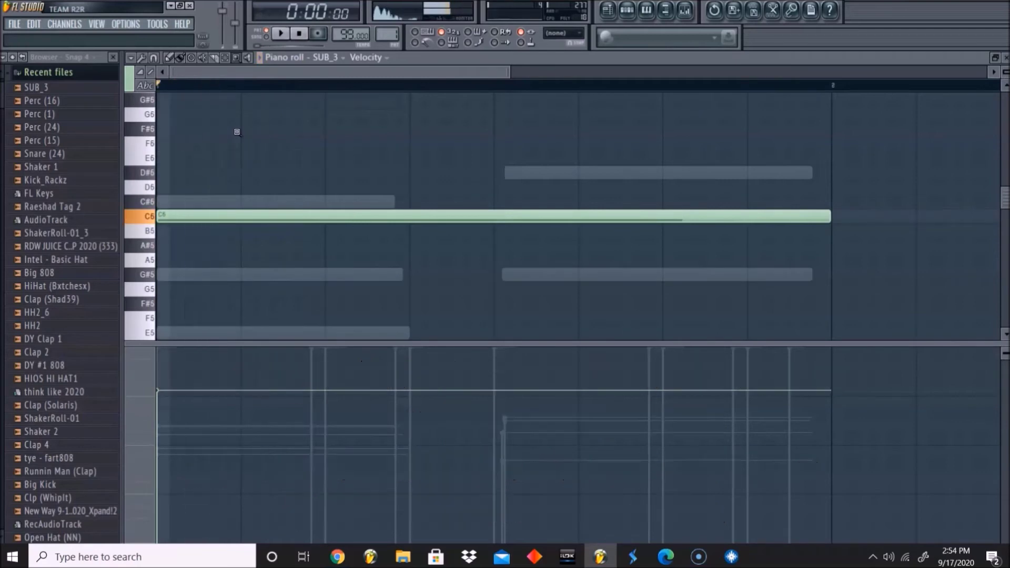
{"action": "key", "text": "shift+Up"}
{"action": "key", "text": "shift+Up"}
{"action": "key", "text": "shift+Up"}
{"action": "key", "text": "shift+Up"}
{"action": "key", "text": "shift+Up"}
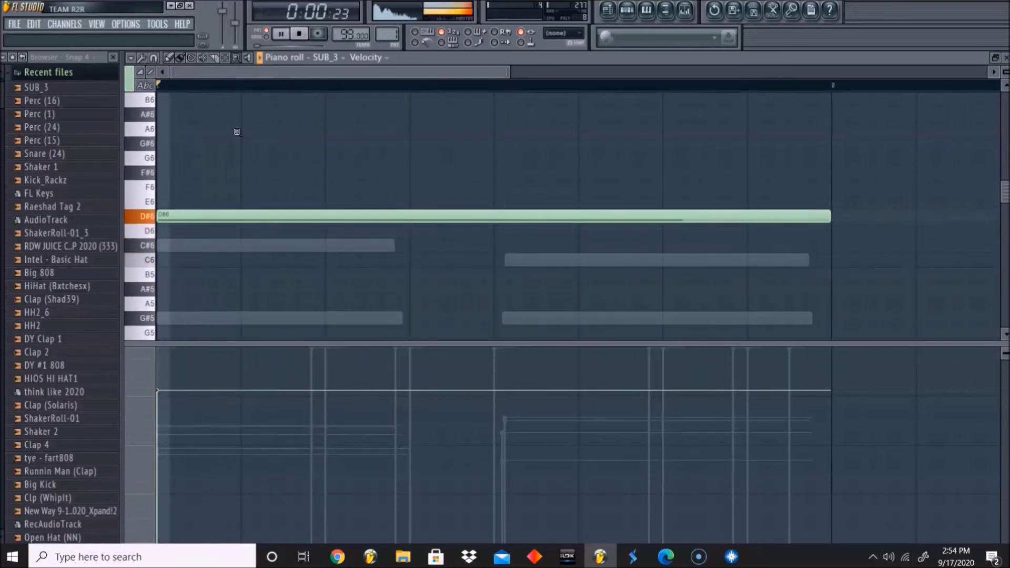
Lower the bass note in semitones from D#6 through D6 towards A#5, listening for the root of the chords.
{"action": "key", "text": "shift+Down"}
{"action": "key", "text": "shift+Down"}
{"action": "key", "text": "shift+Down"}
{"action": "key", "text": "shift+Down"}
{"action": "key", "text": "shift+Down"}
{"action": "key", "text": "shift+Down"}
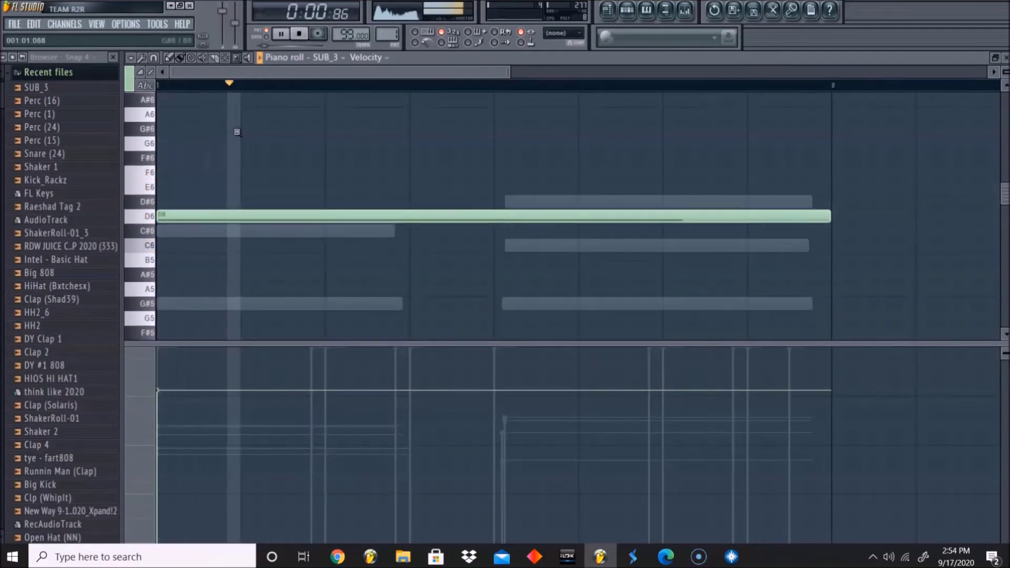
{"action": "key", "text": "shift+Down"}
{"action": "key", "text": "shift+Down"}
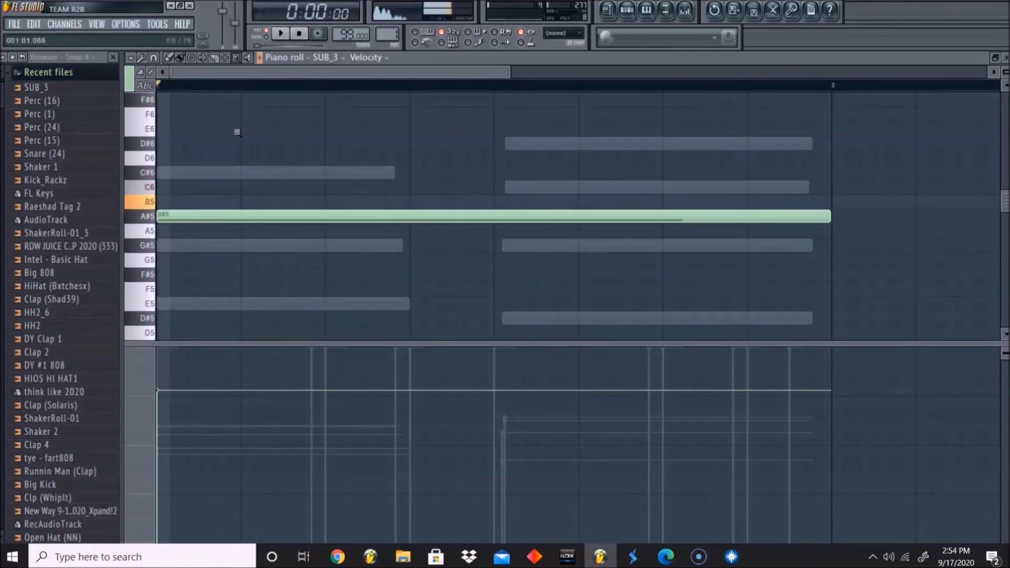
Raise the bass note to A#6, lower it a semitone to A6 while listening, and stop playback.
{"action": "key", "text": "shift+Up"}
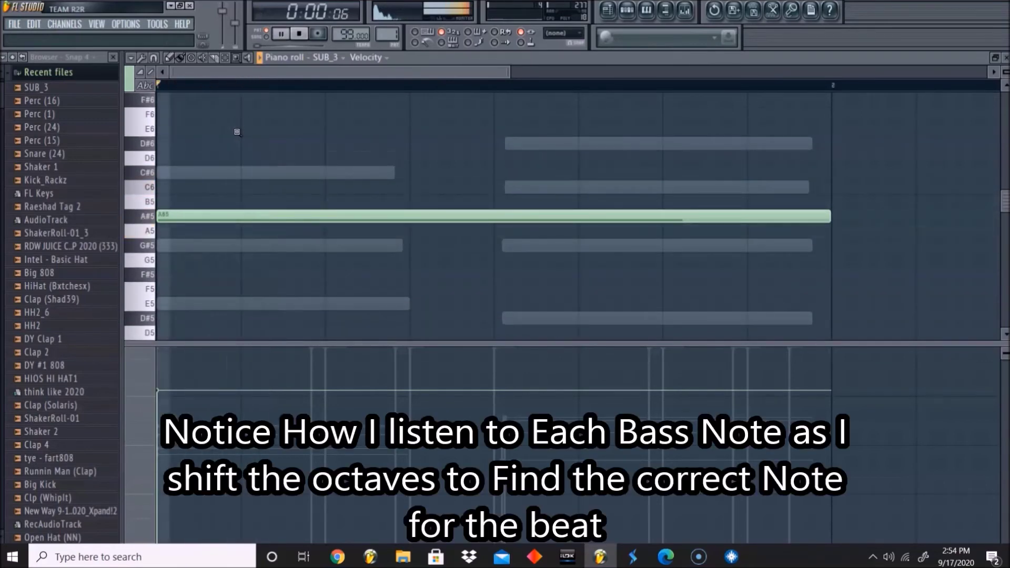
{"action": "key", "text": "ctrl+Up"}
{"action": "key", "text": "space"}
{"action": "key", "text": "space"}
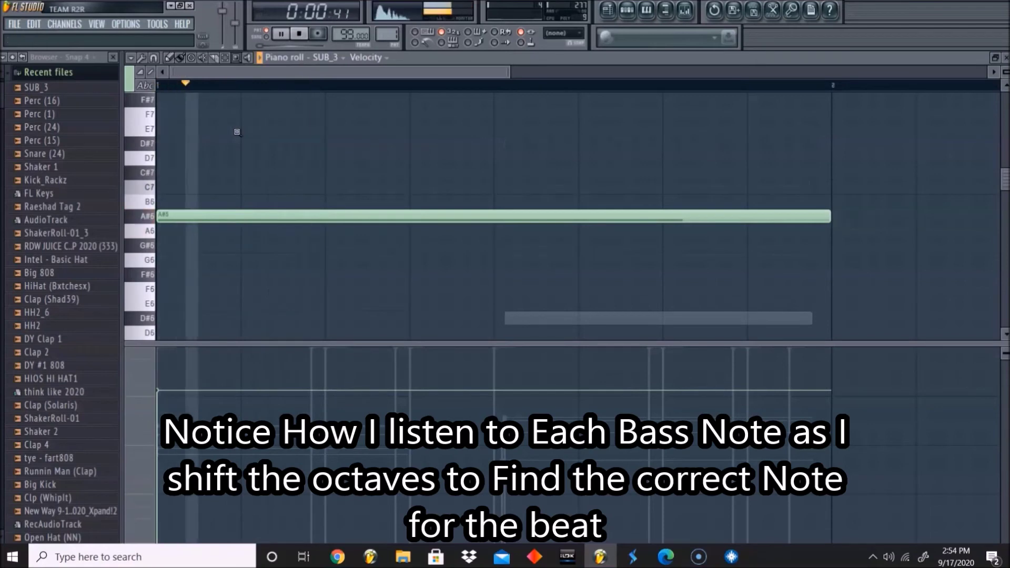
{"action": "key", "text": "shift+Down"}
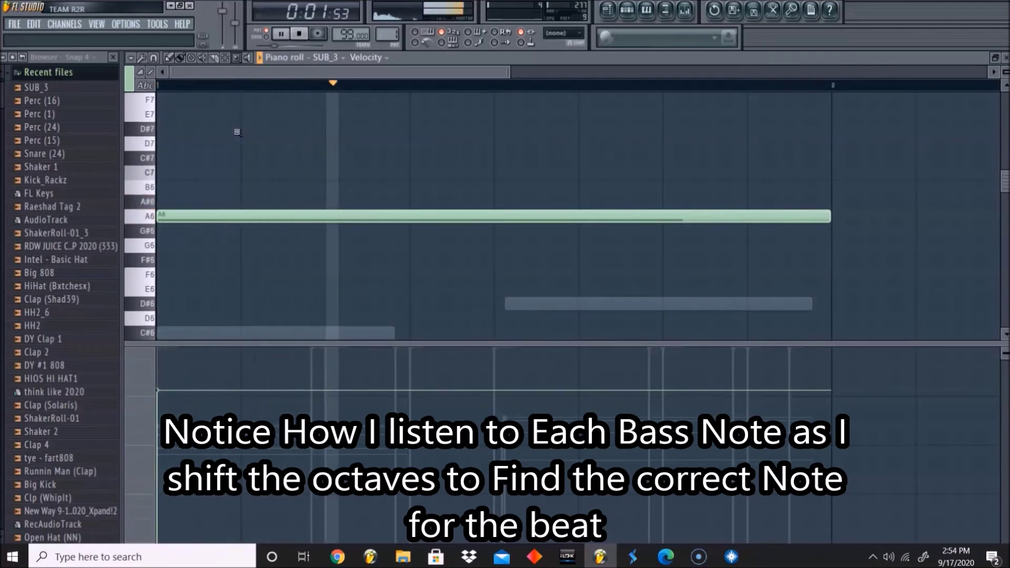
{"action": "key", "text": "space"}
Discard the A6 note's length so it is a short hit, set the grid snap to Line, and start playback.
{"action": "key", "text": "shift+d"}
{"action": "left_click", "coordinate": [155, 60]}
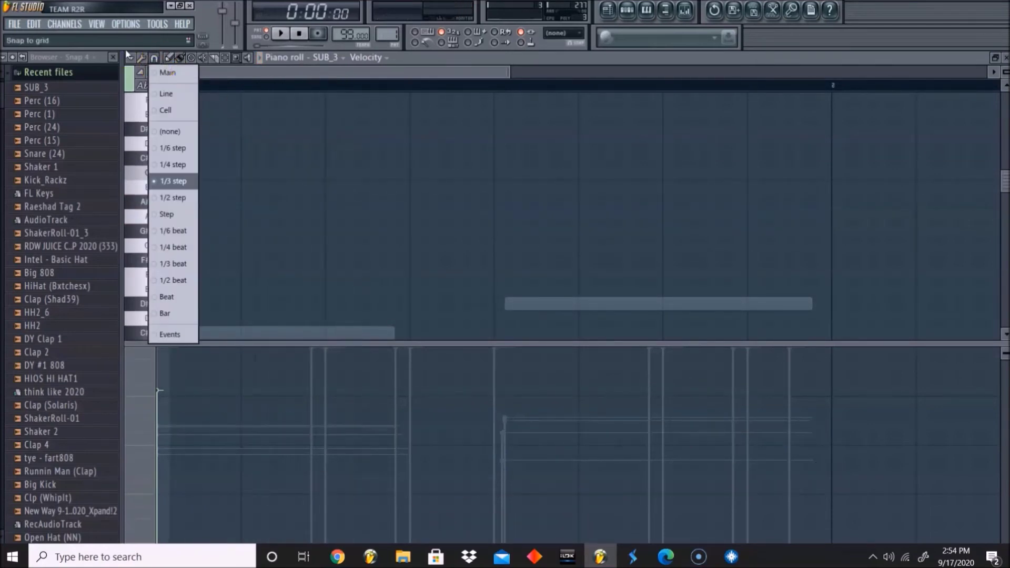
{"action": "left_click", "coordinate": [165, 94]}
{"action": "key", "text": "space"}
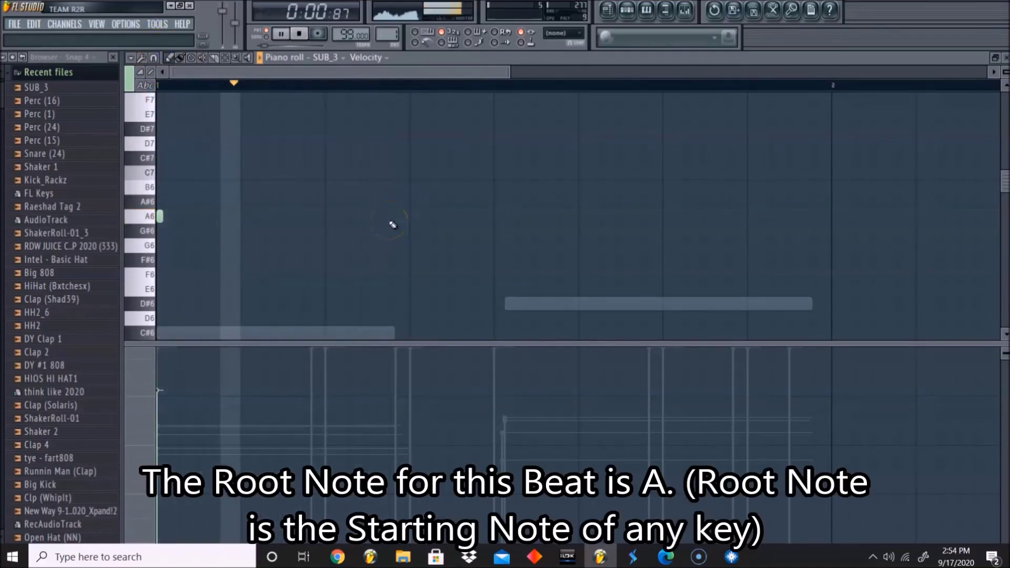
Place short bass notes at A6 midway through beat 3, E6 on beat 5 and E6 midway through beat 7, removing the trial F6.
{"action": "left_click", "coordinate": [373, 217]}
{"action": "key", "text": "space"}
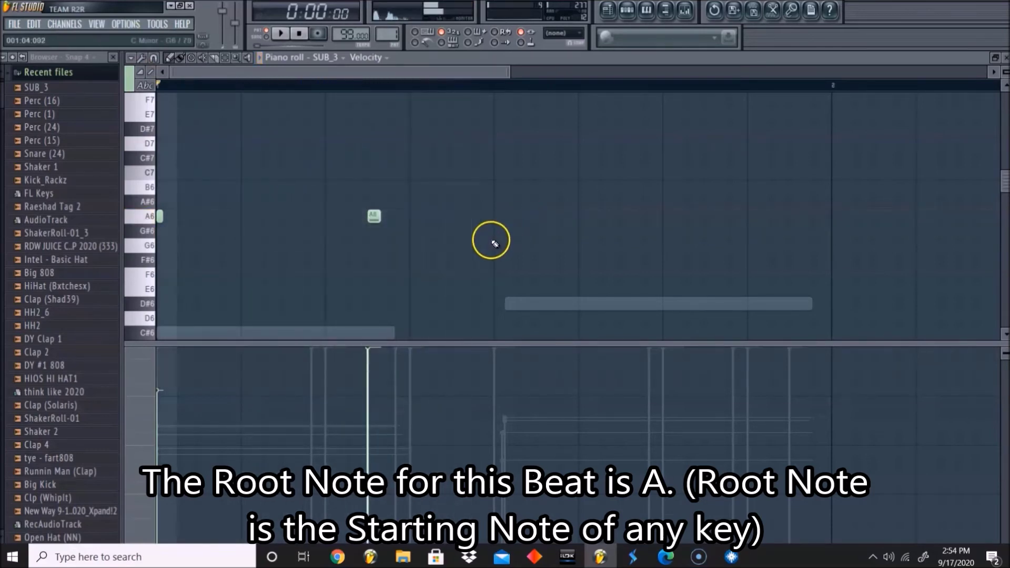
{"action": "left_click", "coordinate": [495, 274]}
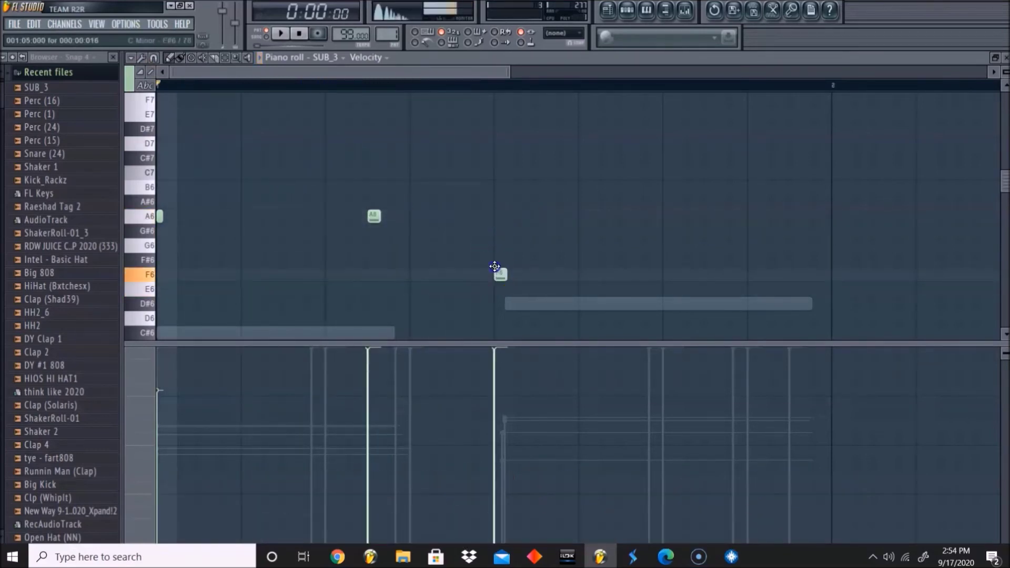
{"action": "left_click_drag", "start_coordinate": [495, 266], "coordinate": [495, 258]}
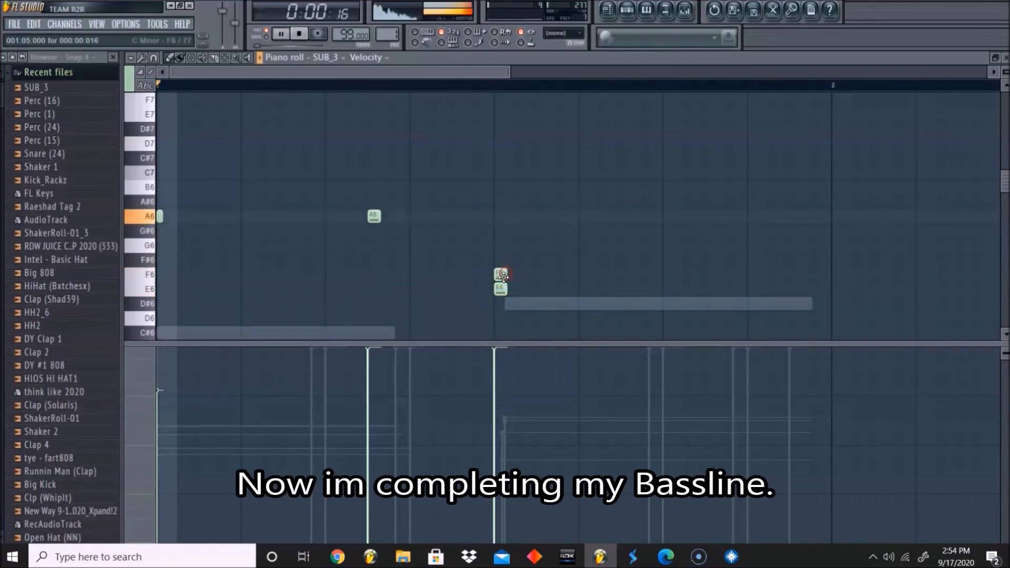
{"action": "right_click", "coordinate": [503, 276]}
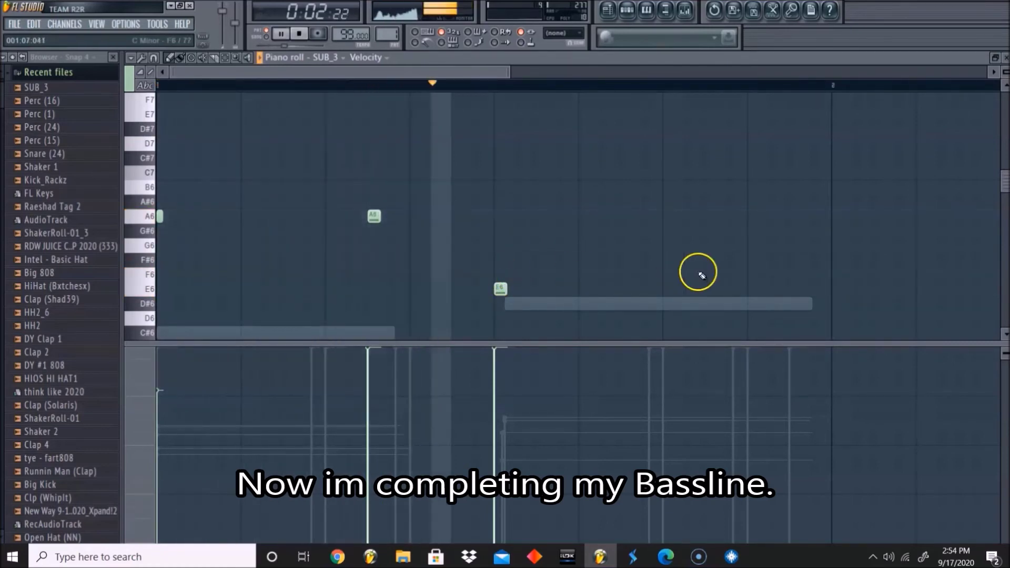
{"action": "left_click", "coordinate": [710, 289]}
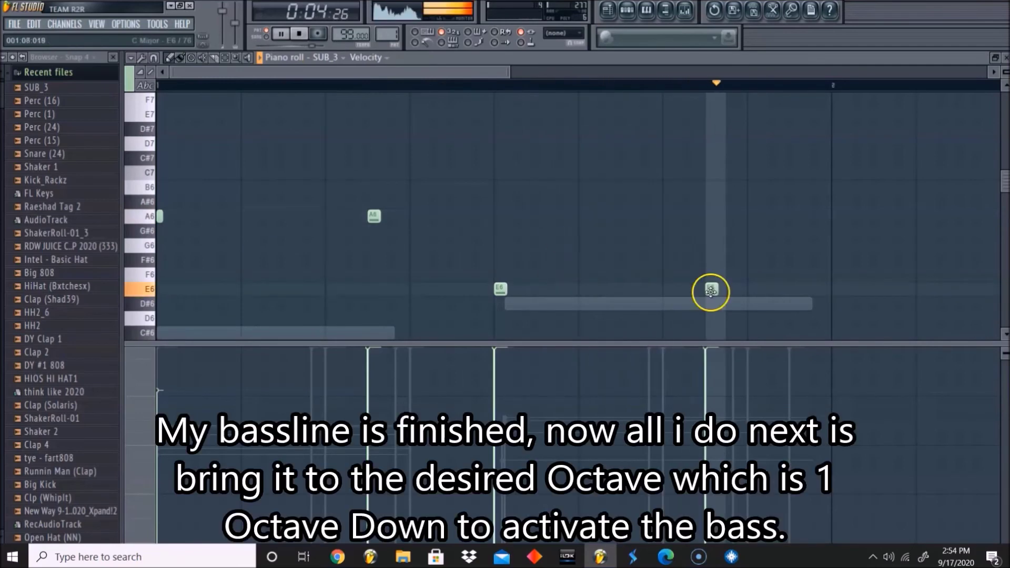
Lower the whole SUB_3 bassline two octaves to A4 and E4 and select all of its notes.
{"action": "key", "text": "ctrl+Down"}
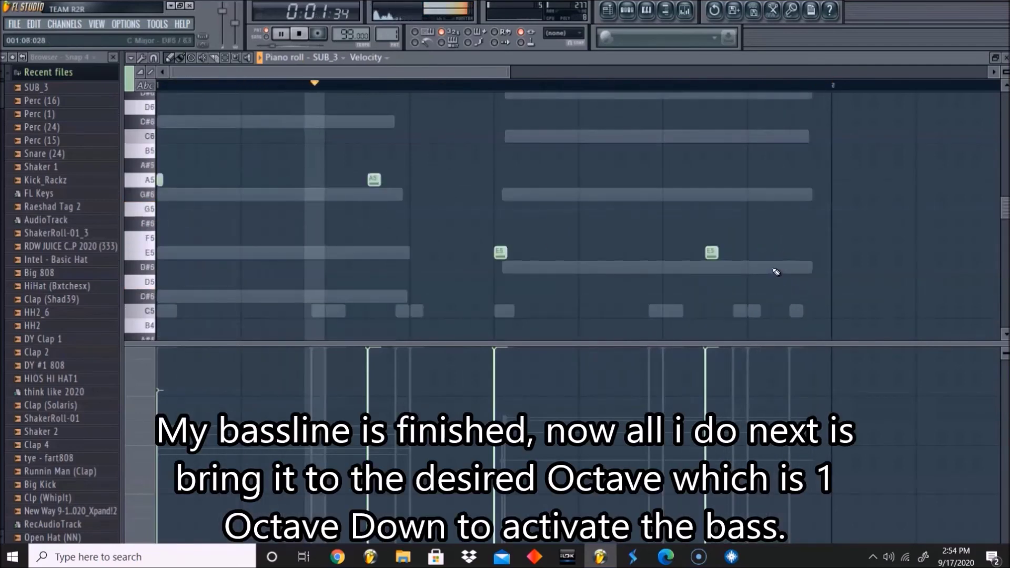
{"action": "key", "text": "ctrl+Down"}
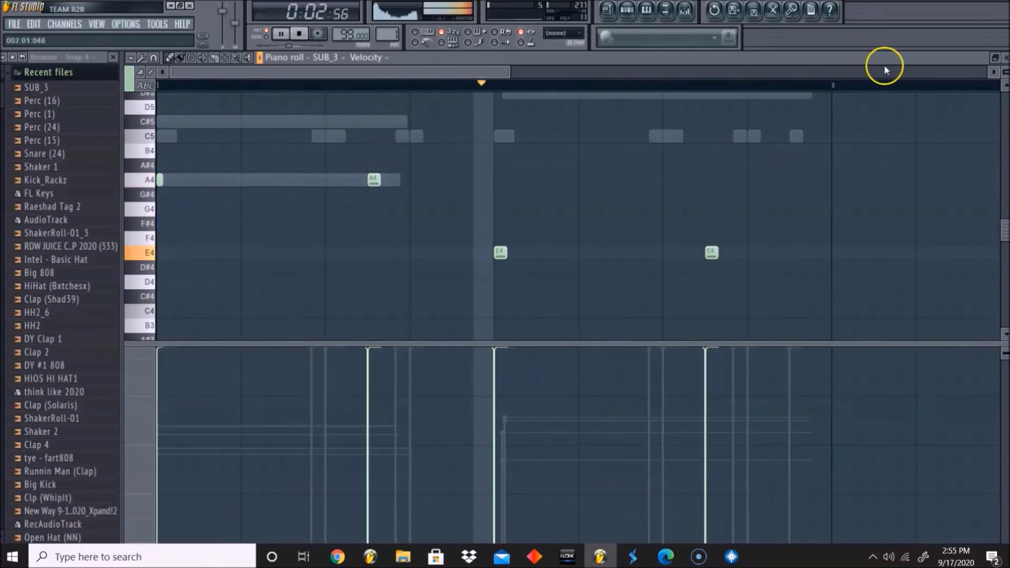
{"action": "left_click_drag", "start_coordinate": [829, 84], "coordinate": [66, 140]}
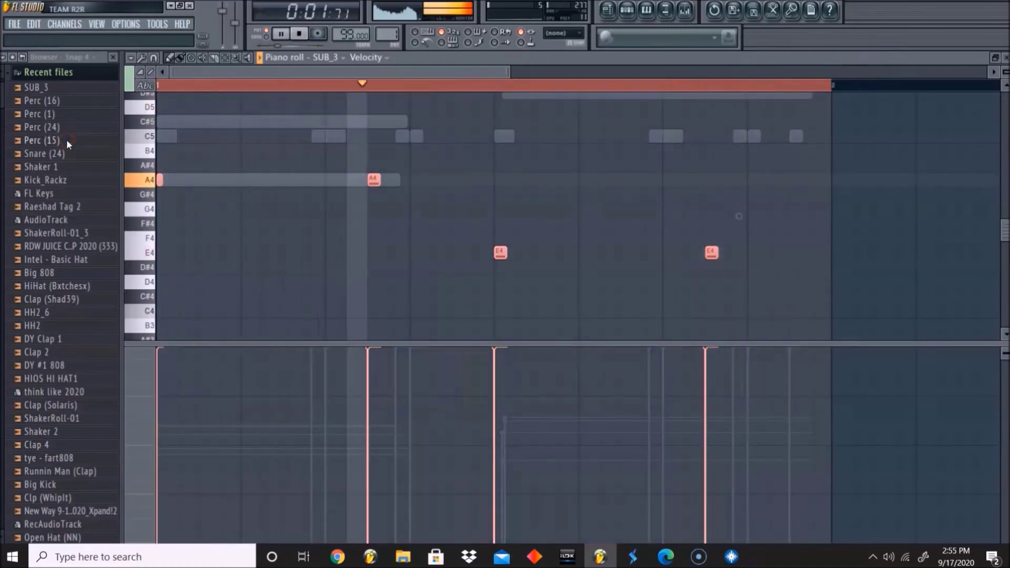
Open the FL Keys channel from the channel rack and save the project as BeatNerdBap 917- 2020.
{"action": "left_click", "coordinate": [627, 13]}
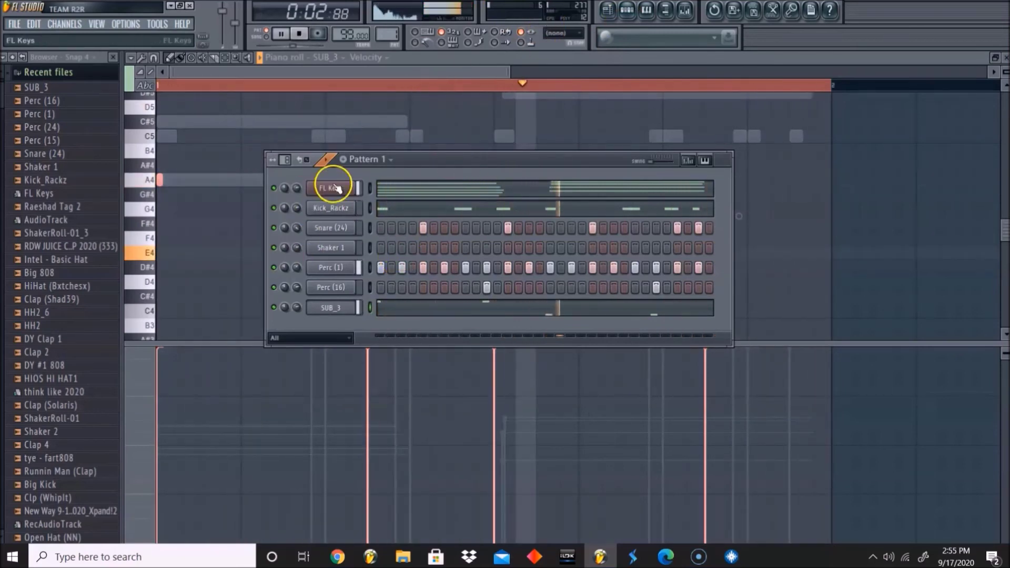
{"action": "left_click", "coordinate": [315, 191]}
{"action": "left_click", "coordinate": [529, 167]}
{"action": "key", "text": "ctrl+s"}
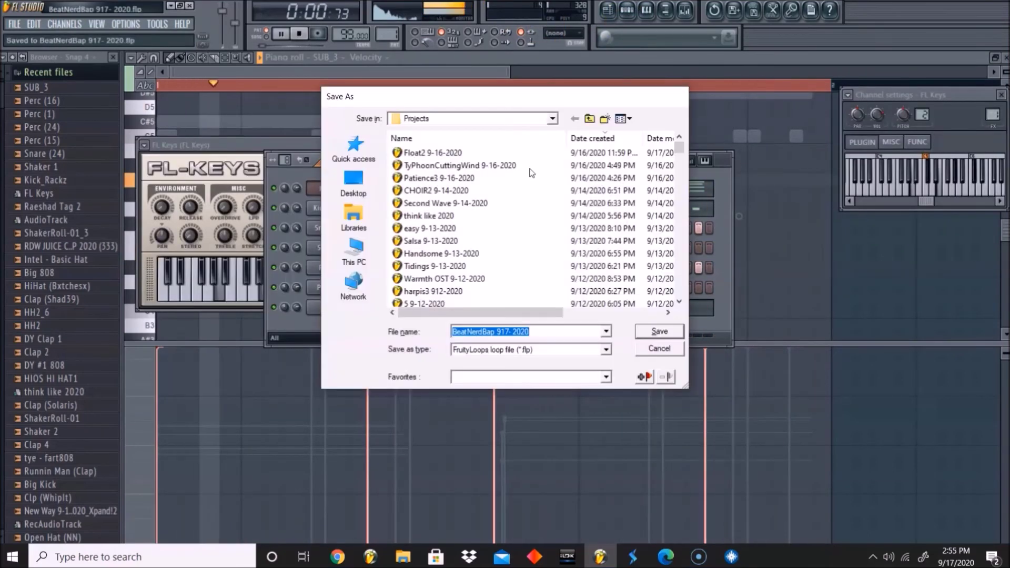
{"action": "key", "text": "Escape"}
Show the playlist with the channel rack over it and stop playback.
{"action": "key", "text": "F5"}
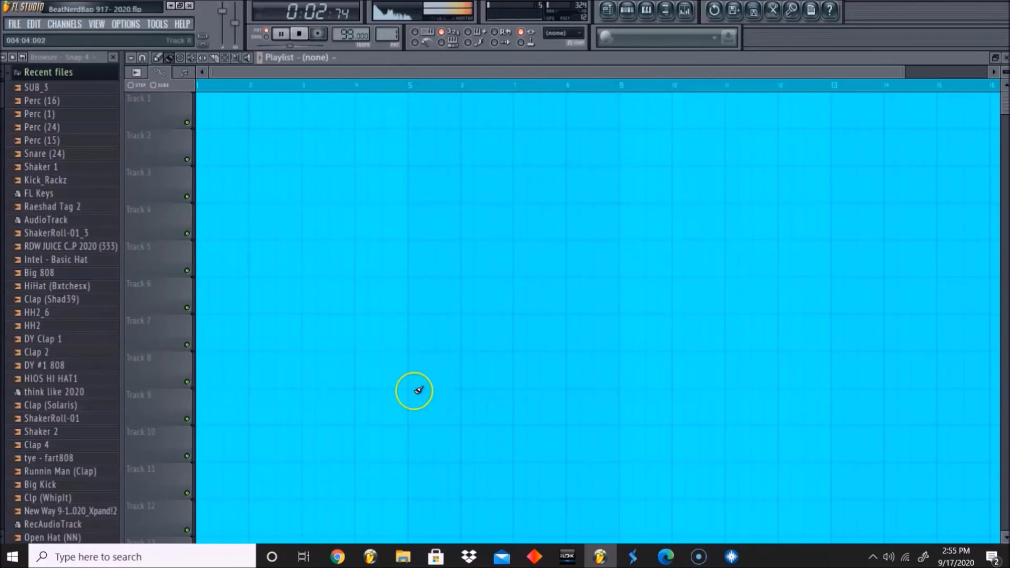
{"action": "left_click", "coordinate": [635, 19]}
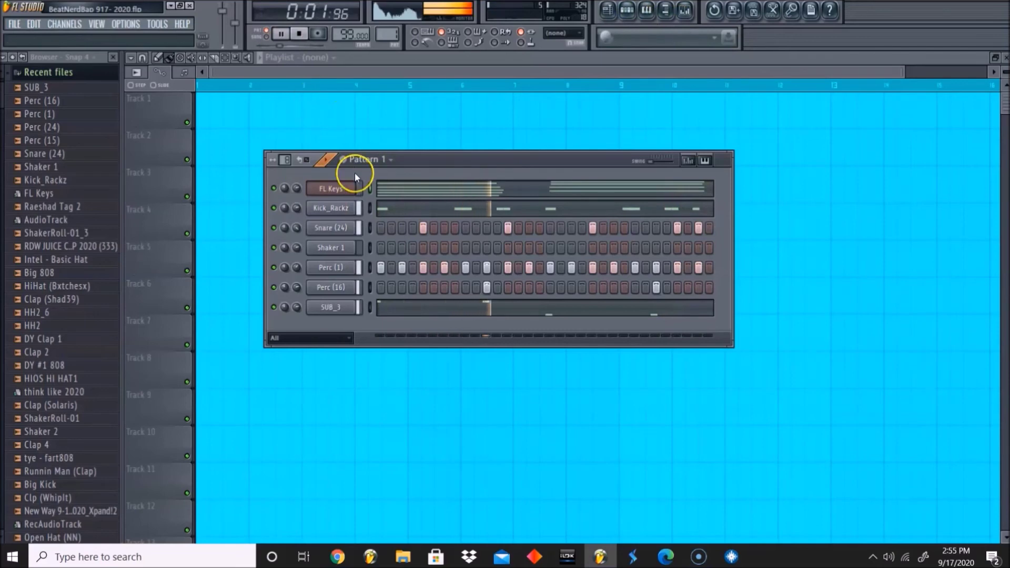
{"action": "key", "text": "space"}
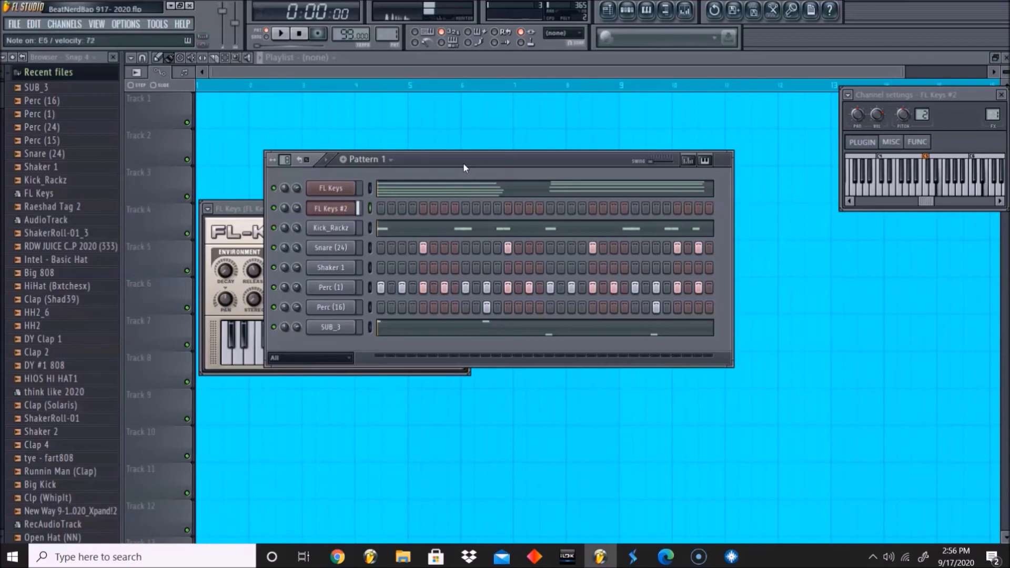
Record octave notes G#5/G#6 and D#5/D#6 into the FL Keys #2 channel over the pattern, and turn recording off.
{"action": "left_click", "coordinate": [320, 34]}
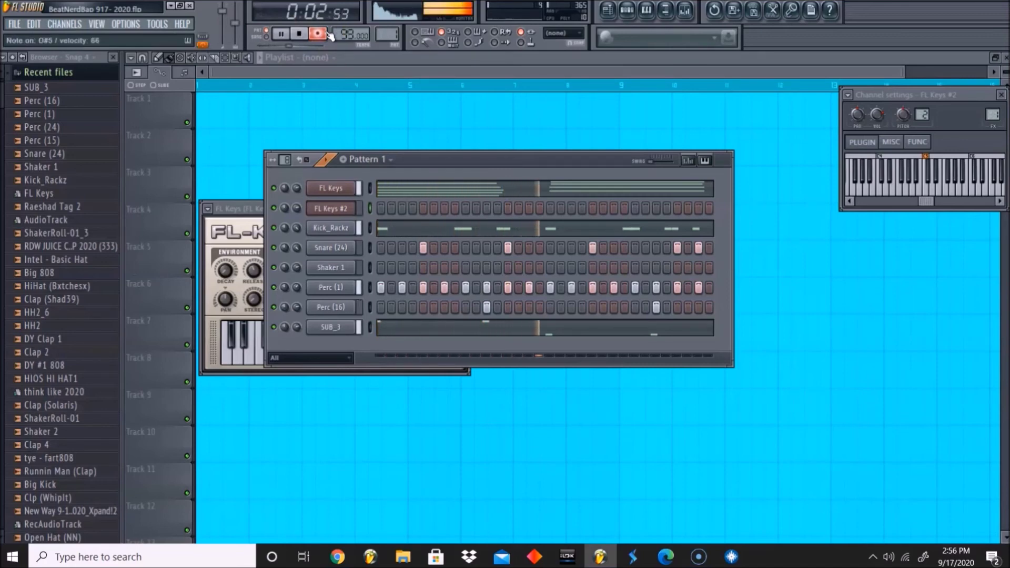
{"action": "key", "text": "space"}
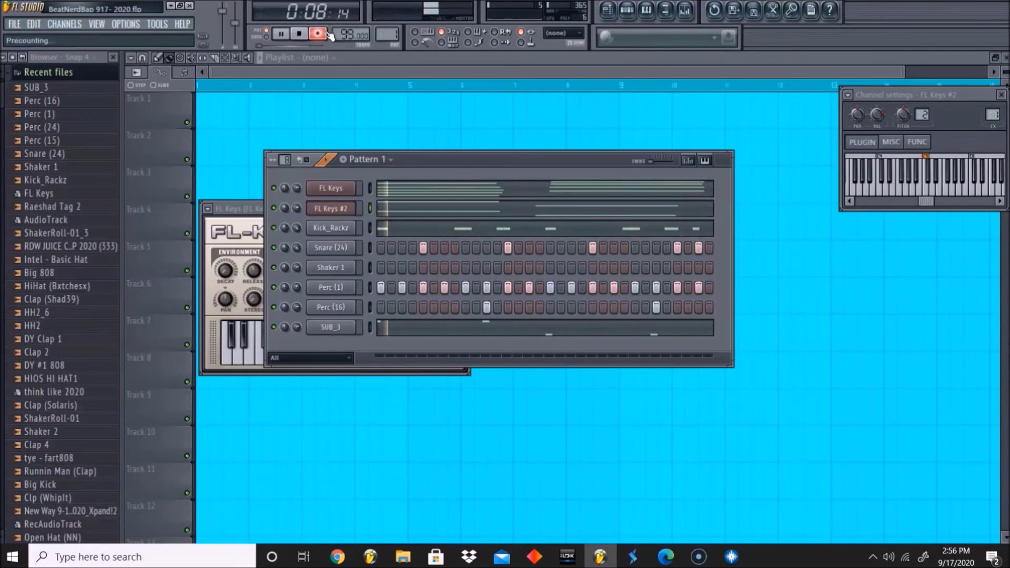
{"action": "left_click", "coordinate": [318, 34]}
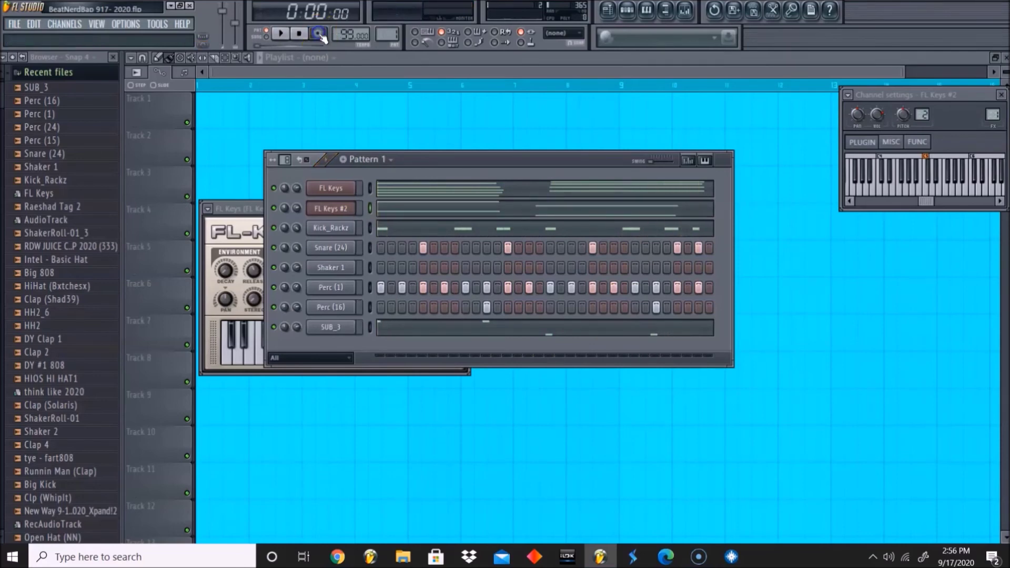
Open the FL Keys #2 notes in the piano roll and nudge the D#6 and D#5 notes slightly later to meet the second chord.
{"action": "left_click", "coordinate": [395, 205]}
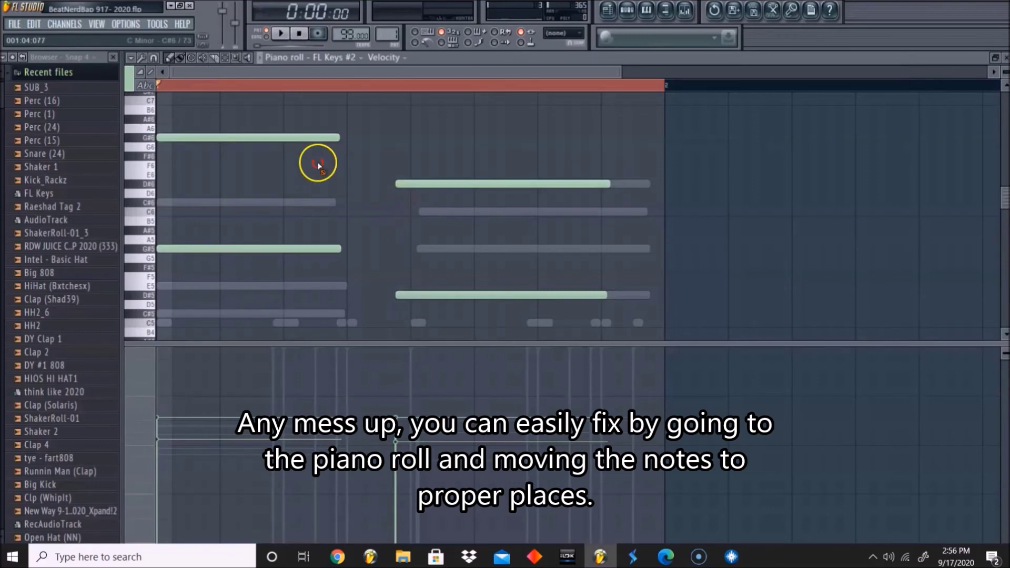
{"action": "left_click", "coordinate": [497, 198]}
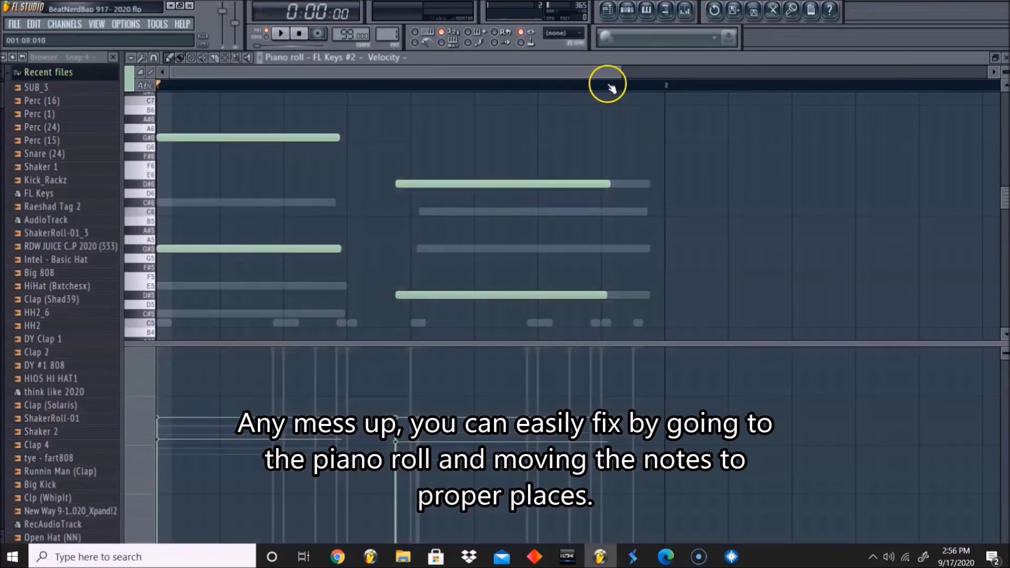
{"action": "left_click_drag", "start_coordinate": [621, 71], "coordinate": [960, 71]}
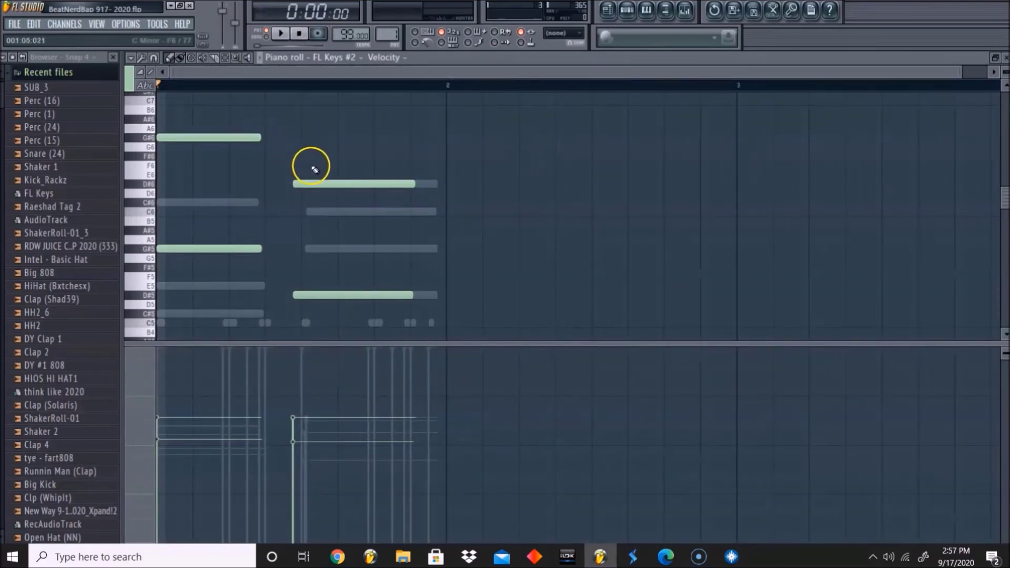
{"action": "left_click_drag", "start_coordinate": [310, 184], "coordinate": [321, 184]}
{"action": "left_click_drag", "start_coordinate": [310, 295], "coordinate": [318, 296]}
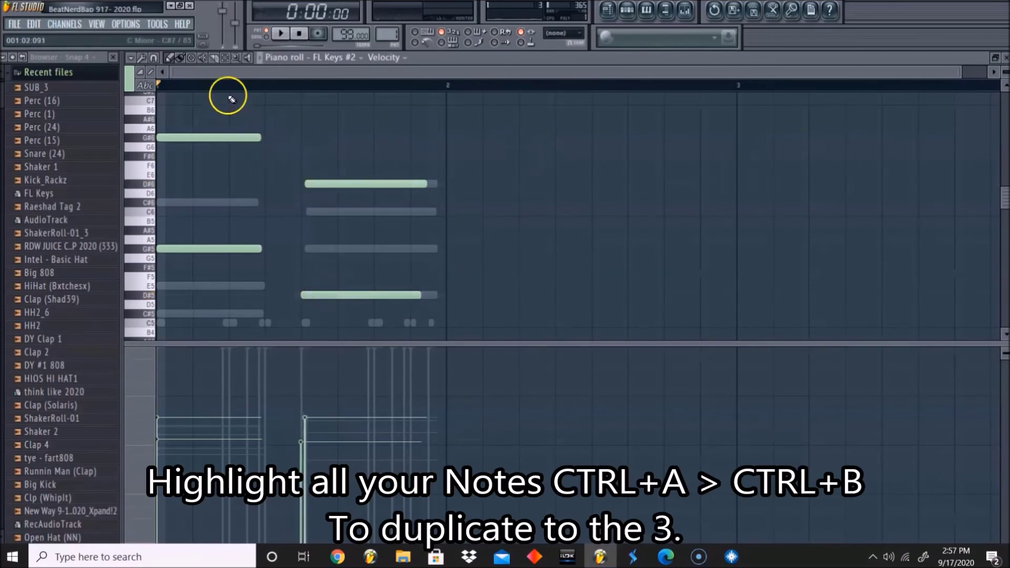
Duplicate all FL Keys #2 notes directly after the originals in the piano roll, with snap on Line.
{"action": "key", "text": "ctrl+a"}
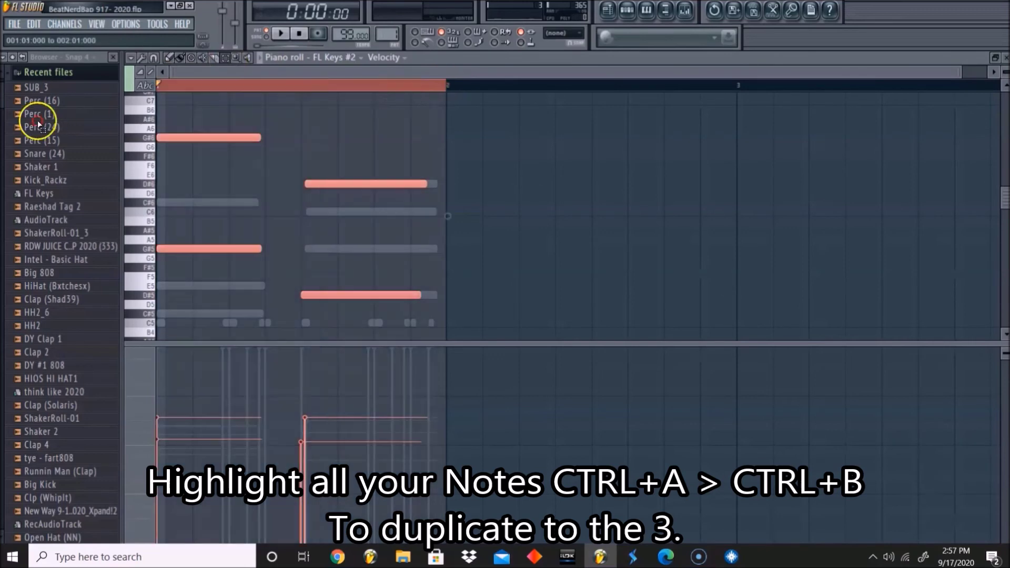
{"action": "left_click", "coordinate": [153, 57]}
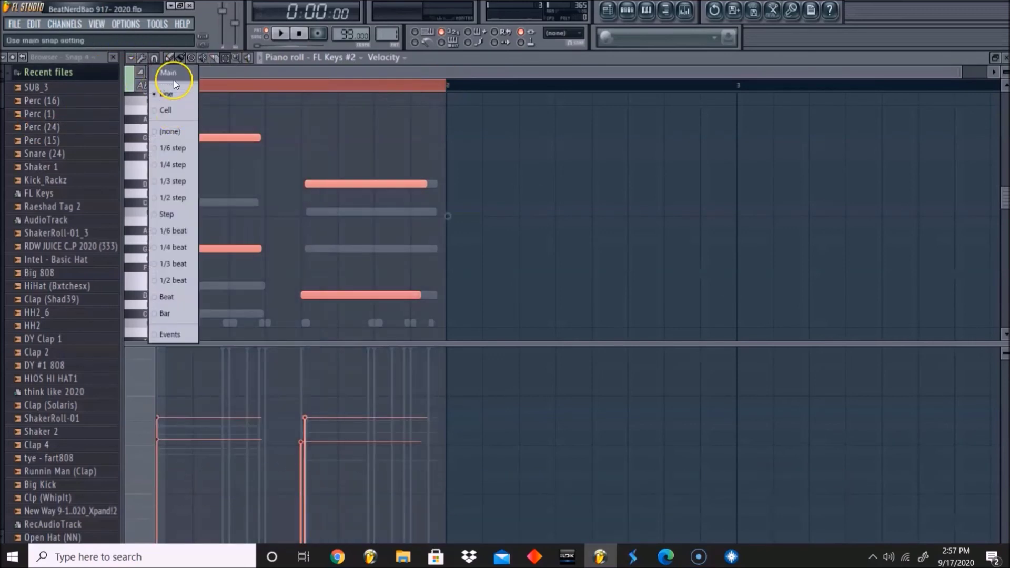
{"action": "left_click", "coordinate": [171, 98]}
{"action": "key", "text": "ctrl+b"}
{"action": "key", "text": "ctrl+d"}
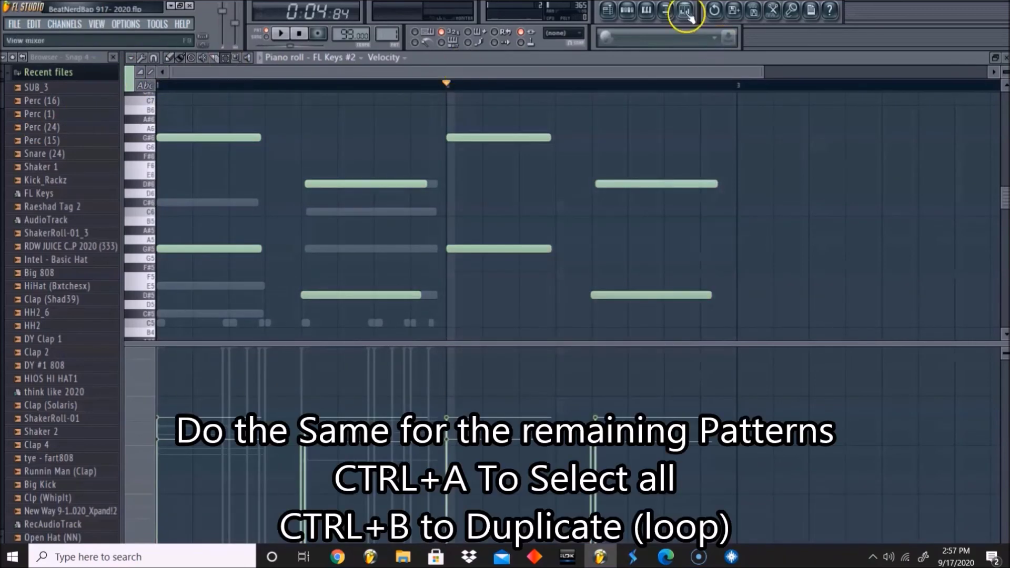
Open the FL Keys notes in the piano roll and duplicate the whole chord progression directly after itself.
{"action": "left_click", "coordinate": [626, 10]}
{"action": "left_click", "coordinate": [509, 191]}
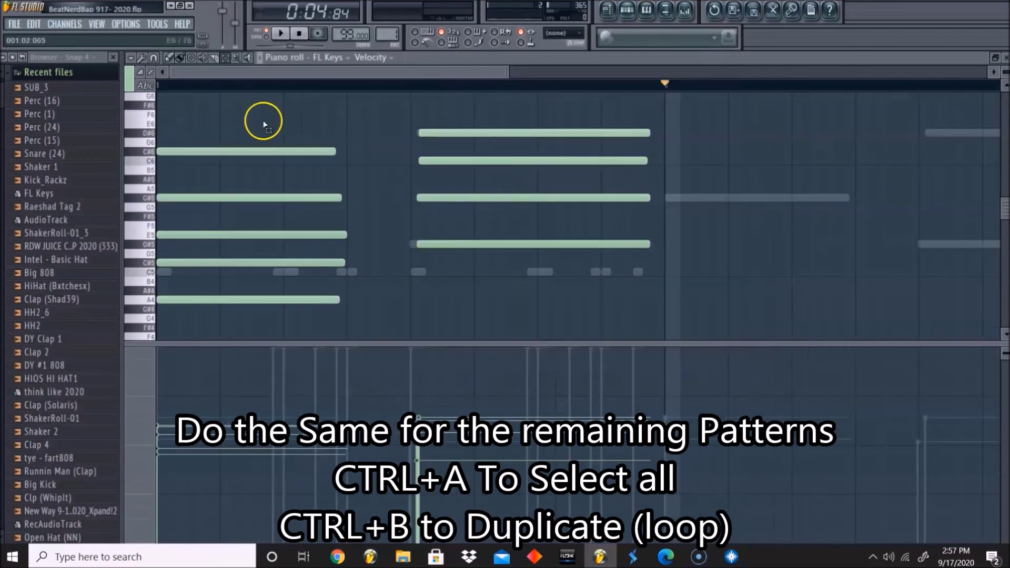
{"action": "mouse_move", "coordinate": [236, 61]}
{"action": "left_mouse_down"}
{"action": "mouse_move", "coordinate": [231, 77]}
{"action": "mouse_move", "coordinate": [226, 59]}
{"action": "left_mouse_up"}
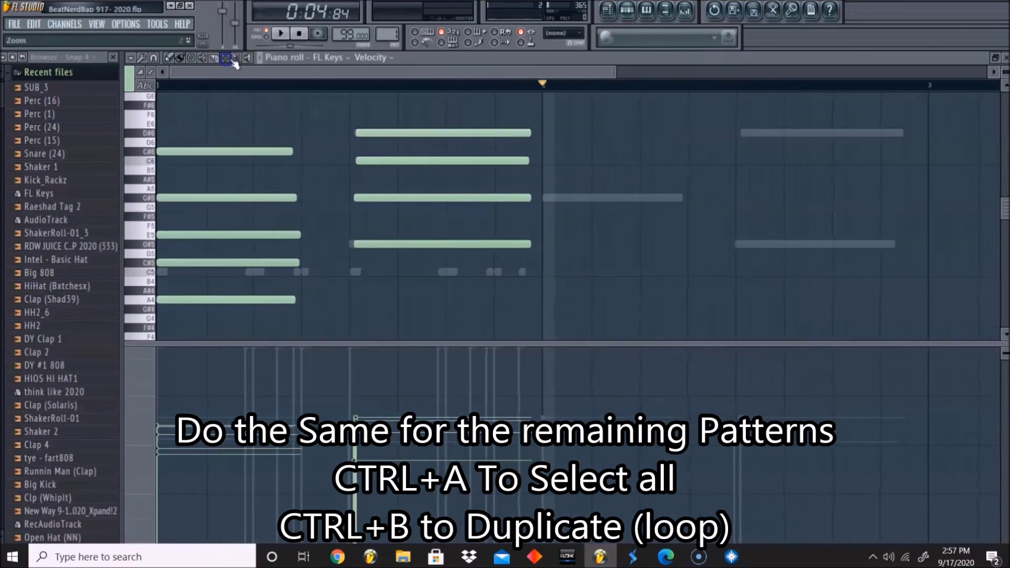
{"action": "left_click_drag", "start_coordinate": [542, 84], "coordinate": [113, 128]}
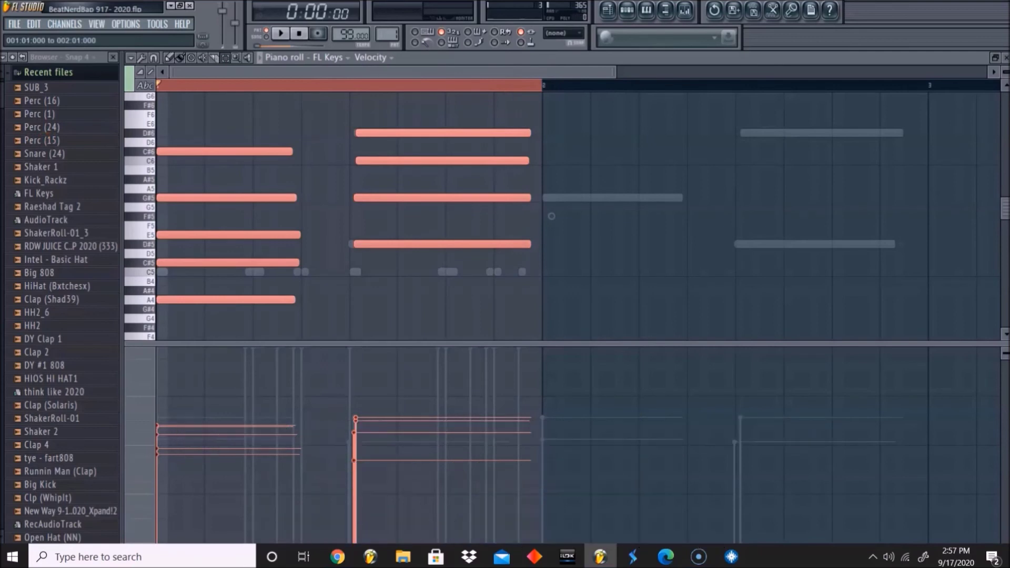
{"action": "key", "text": "ctrl+b"}
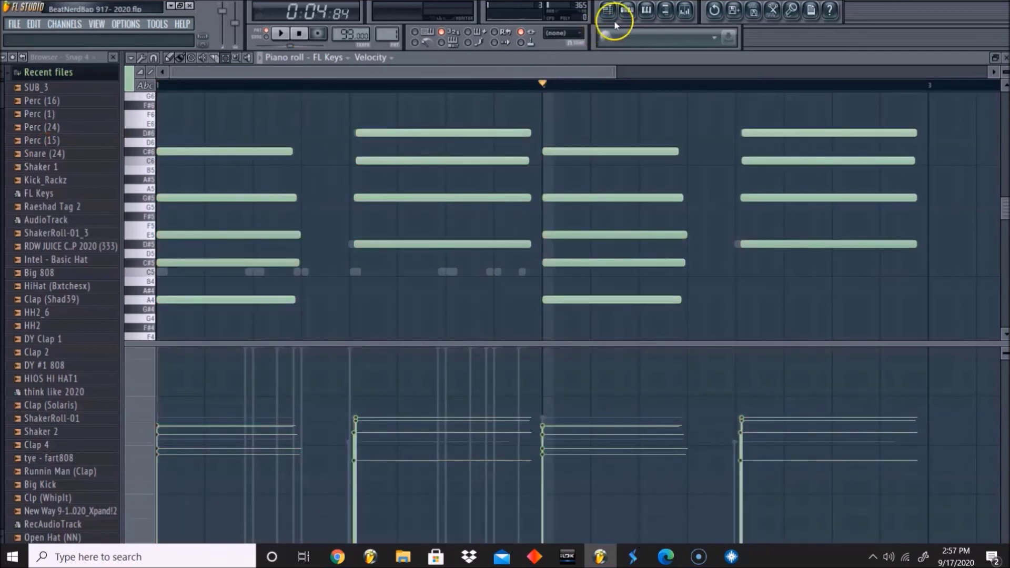
Show the channel rack over the playlist and start playing the pattern.
{"action": "left_click", "coordinate": [646, 11]}
{"action": "left_click", "coordinate": [630, 14]}
{"action": "left_click", "coordinate": [629, 13]}
{"action": "key", "text": "space"}
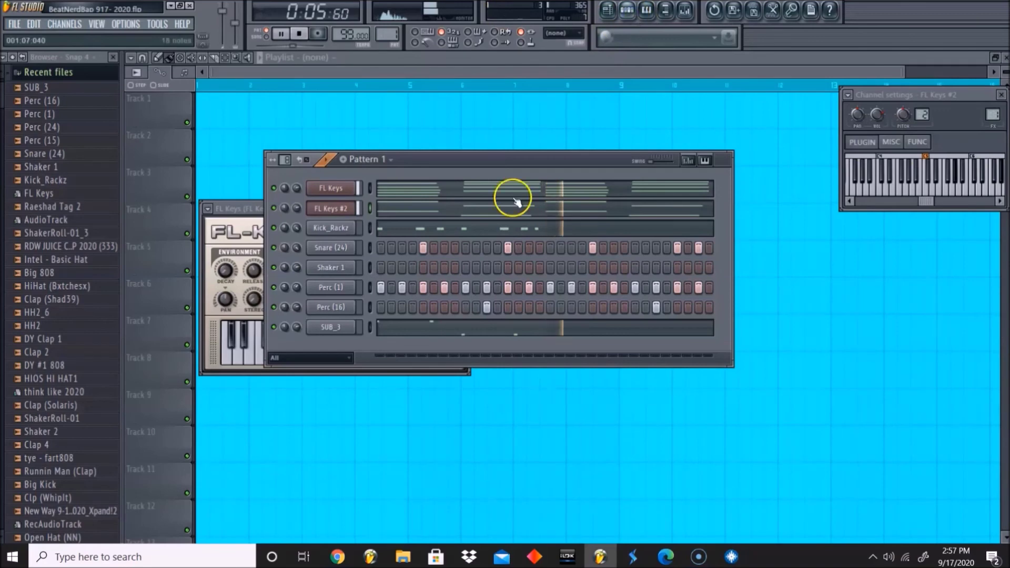
Open the Kick_Rackz notes in the piano roll and duplicate the full kick sequence directly after itself.
{"action": "left_click", "coordinate": [471, 220]}
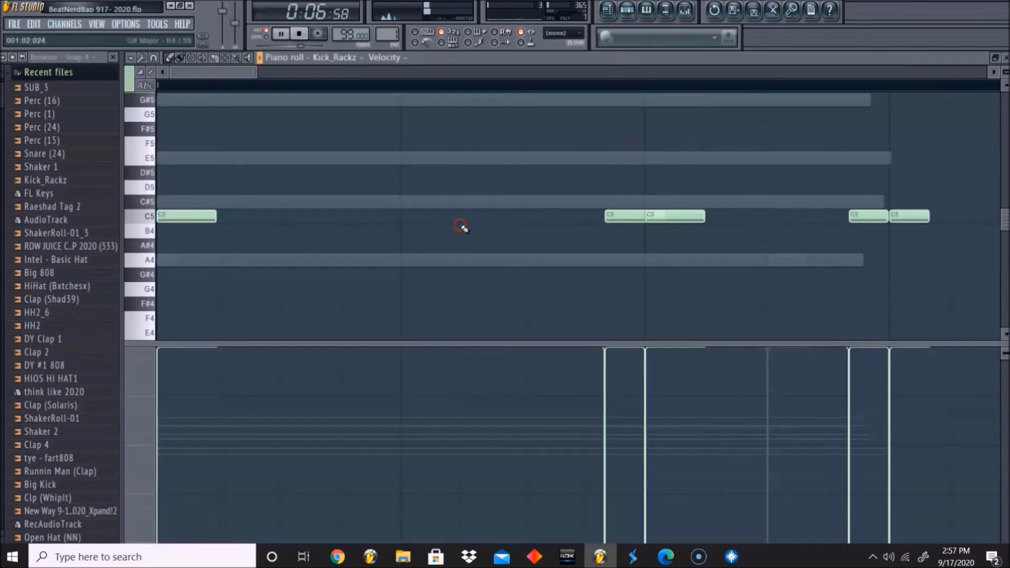
{"action": "left_click", "coordinate": [236, 58]}
{"action": "right_click", "coordinate": [234, 99]}
{"action": "left_click", "coordinate": [225, 58]}
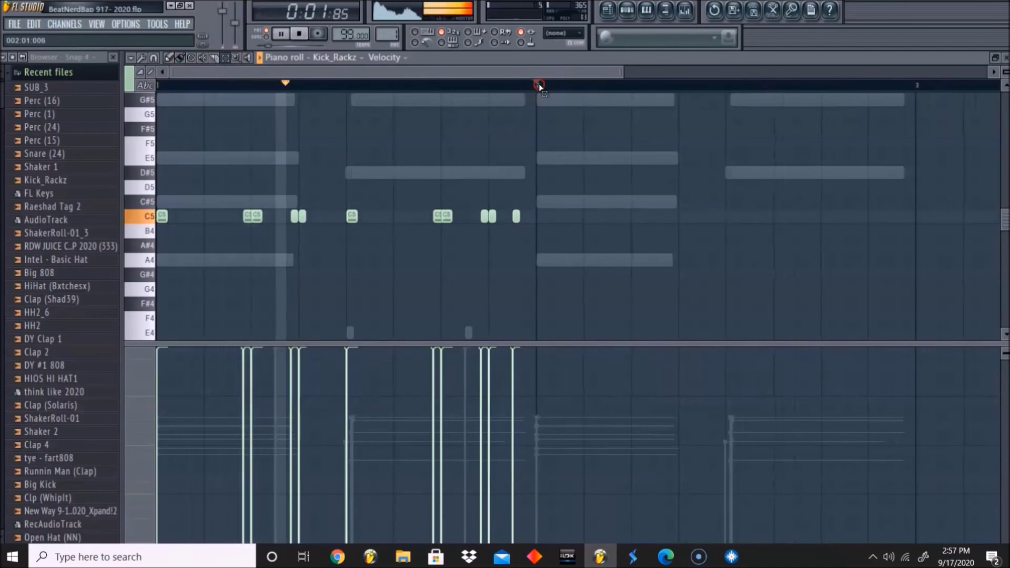
{"action": "left_click_drag", "start_coordinate": [538, 84], "coordinate": [17, 50]}
{"action": "key", "text": "ctrl+b"}
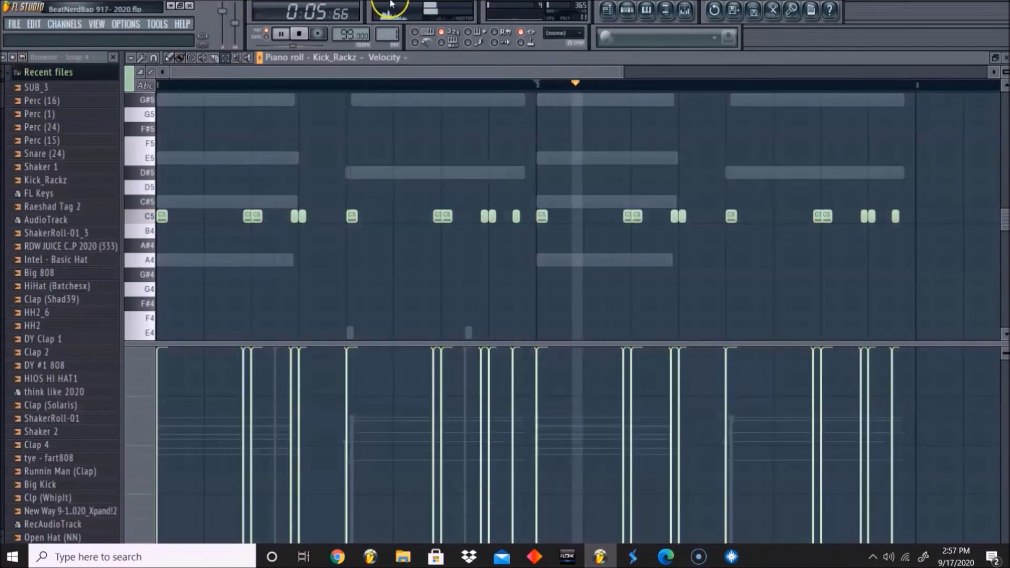
Stop playback, add long A6, A5 and C5 notes to the last FL Keys chord, and play the pattern again.
{"action": "left_click", "coordinate": [625, 11]}
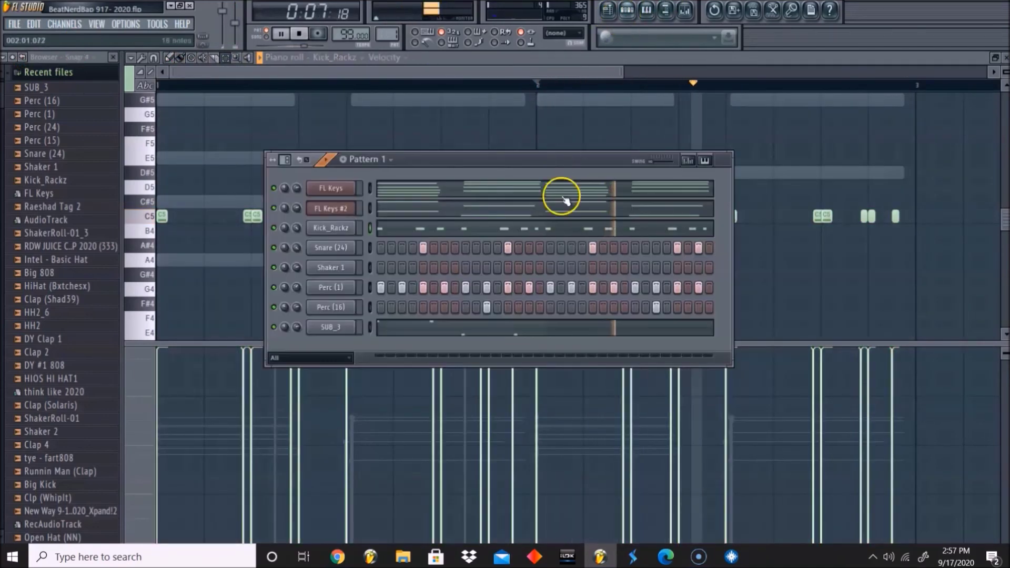
{"action": "left_click", "coordinate": [666, 192]}
{"action": "key", "text": "space"}
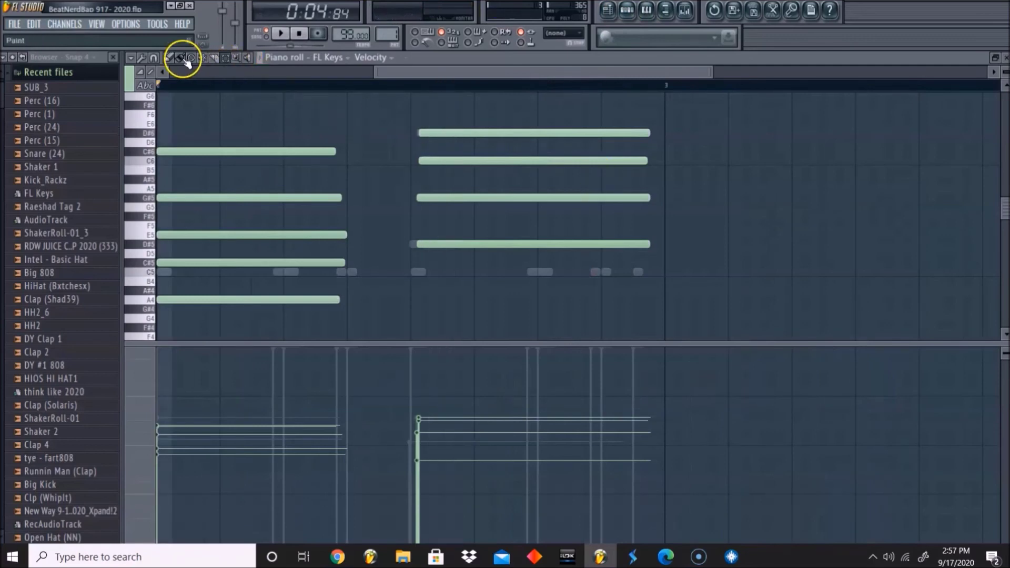
{"action": "scroll", "coordinate": [425, 127], "scroll_direction": "up", "scroll_amount": 3}
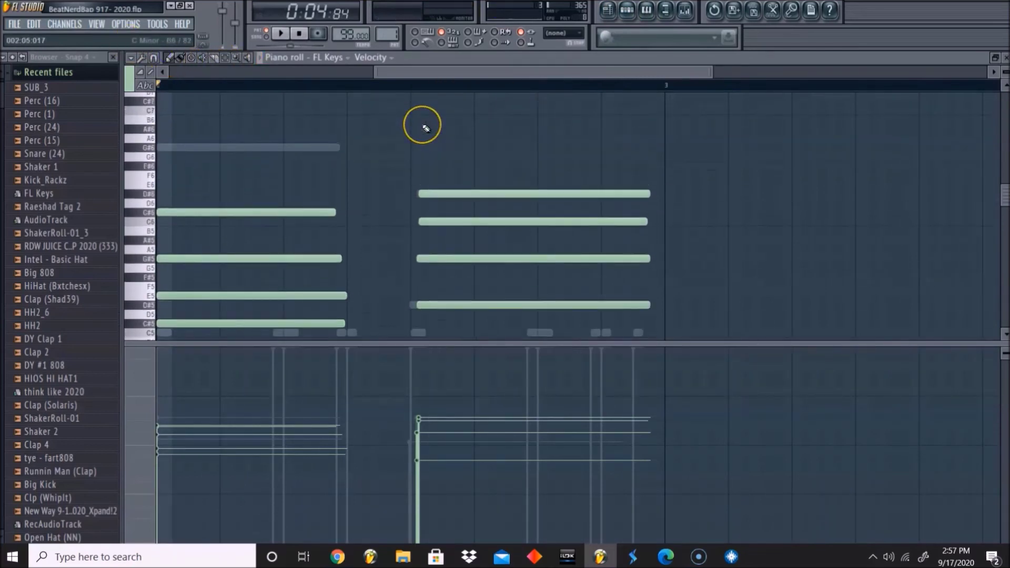
{"action": "mouse_move", "coordinate": [424, 143]}
{"action": "left_mouse_down"}
{"action": "mouse_move", "coordinate": [413, 198]}
{"action": "mouse_move", "coordinate": [410, 164]}
{"action": "mouse_move", "coordinate": [421, 214]}
{"action": "mouse_move", "coordinate": [412, 165]}
{"action": "mouse_move", "coordinate": [412, 293]}
{"action": "mouse_move", "coordinate": [413, 259]}
{"action": "mouse_move", "coordinate": [414, 278]}
{"action": "mouse_move", "coordinate": [442, 289]}
{"action": "mouse_move", "coordinate": [419, 316]}
{"action": "mouse_move", "coordinate": [417, 343]}
{"action": "mouse_move", "coordinate": [422, 295]}
{"action": "mouse_move", "coordinate": [419, 314]}
{"action": "left_mouse_up"}
{"action": "left_click", "coordinate": [430, 191]}
{"action": "key", "text": "space"}
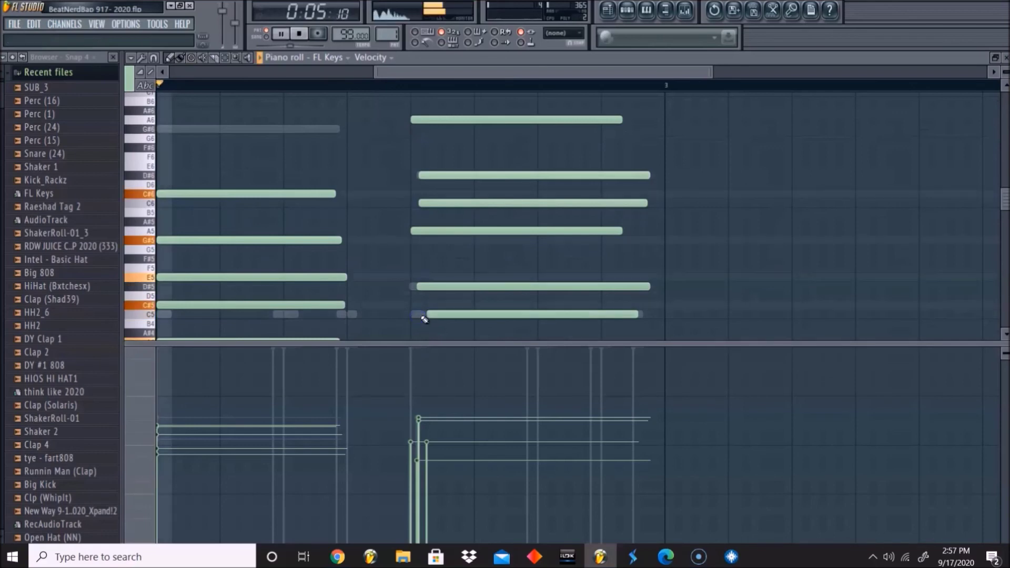
Return to the channel rack and open the Snare (24) channel settings and their options.
{"action": "scroll", "coordinate": [419, 315], "scroll_direction": "down", "scroll_amount": 4}
{"action": "key", "text": "F6"}
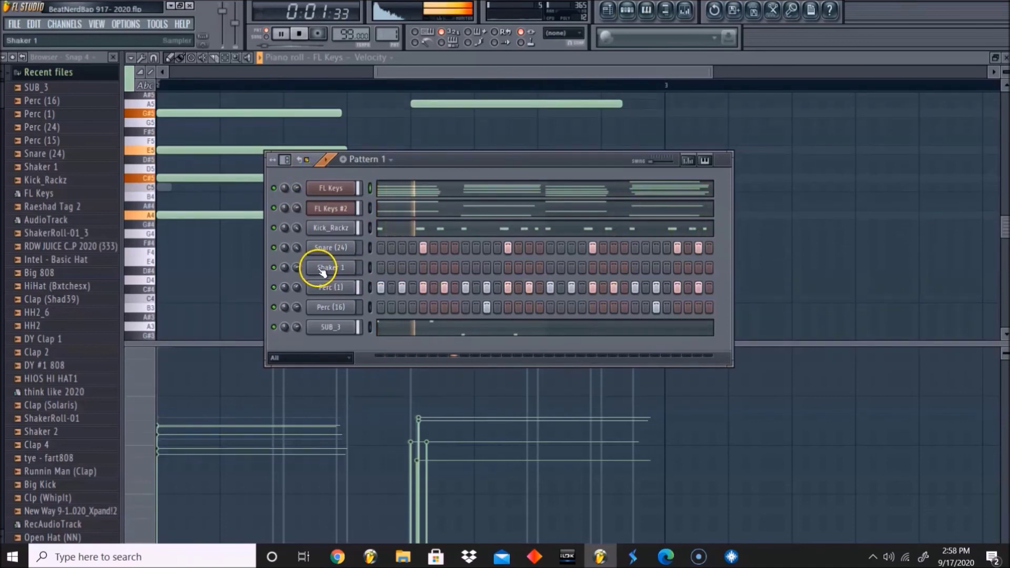
{"action": "left_click", "coordinate": [318, 248]}
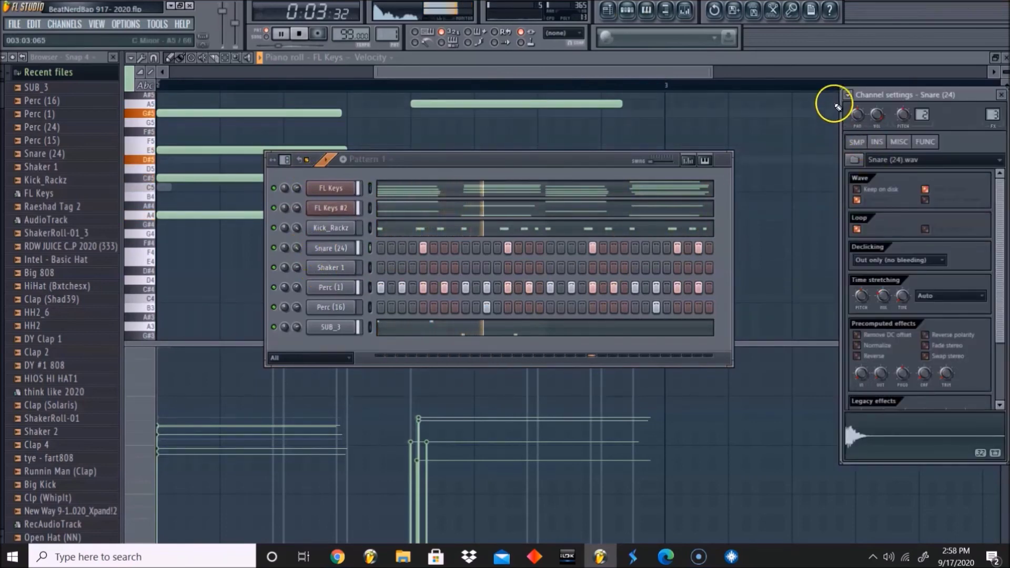
{"action": "left_click", "coordinate": [847, 95]}
{"action": "left_click", "coordinate": [862, 290]}
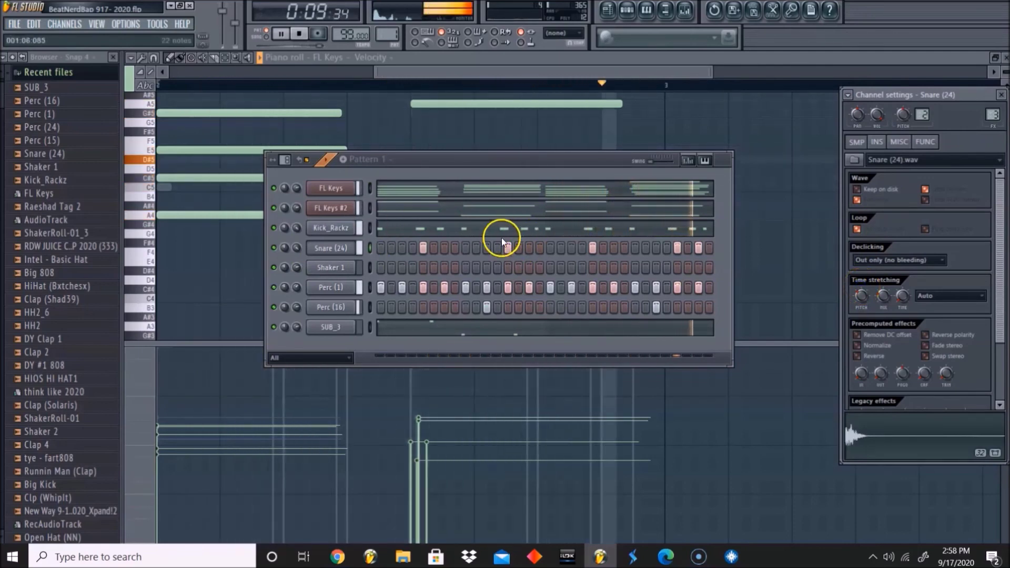
Open the SUB_3 notes in the piano roll and duplicate the full bassline directly after itself.
{"action": "left_click", "coordinate": [505, 328]}
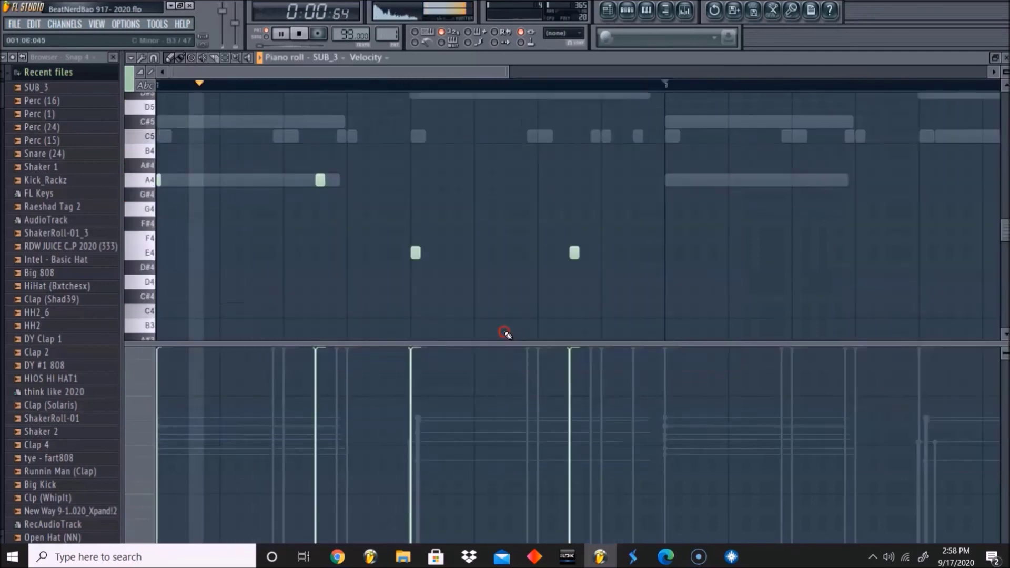
{"action": "left_click", "coordinate": [233, 56]}
{"action": "right_click", "coordinate": [243, 133]}
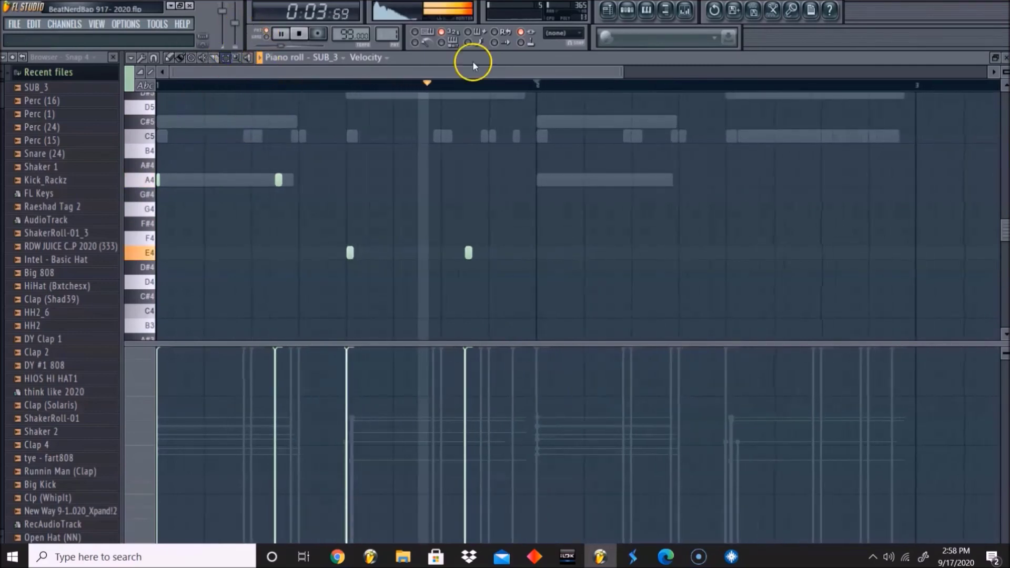
{"action": "left_click_drag", "start_coordinate": [537, 85], "coordinate": [416, 86]}
{"action": "left_click_drag", "start_coordinate": [477, 90], "coordinate": [21, 113]}
{"action": "key", "text": "ctrl+b"}
{"action": "key", "text": "ctrl+d"}
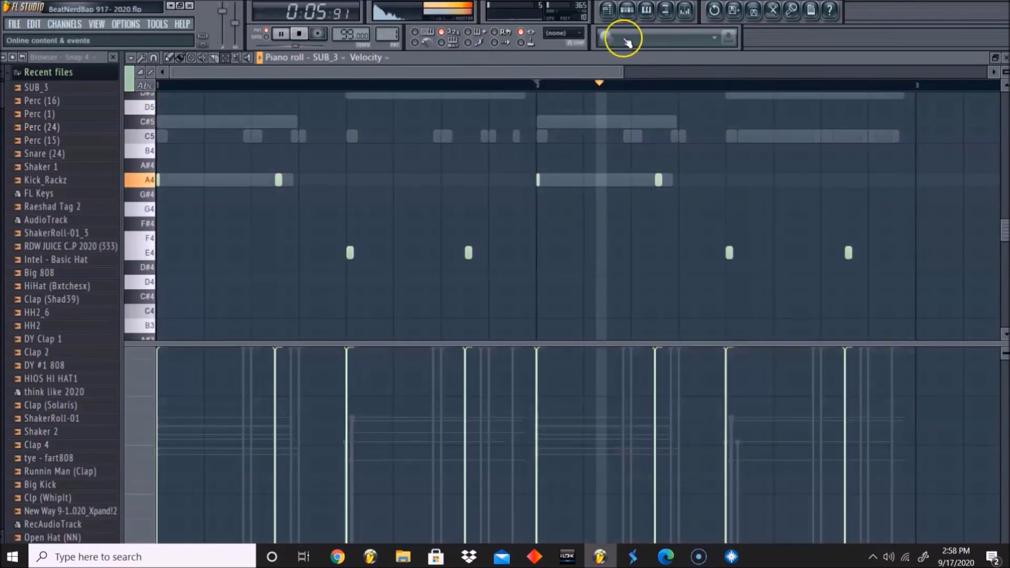
Open the playlist and place a Pattern 1 clip at bar 1 of Track 1.
{"action": "left_click", "coordinate": [607, 10]}
{"action": "mouse_move", "coordinate": [210, 101]}
{"action": "left_mouse_down"}
{"action": "mouse_move", "coordinate": [230, 128]}
{"action": "mouse_move", "coordinate": [280, 111]}
{"action": "mouse_move", "coordinate": [241, 111]}
{"action": "left_mouse_up"}
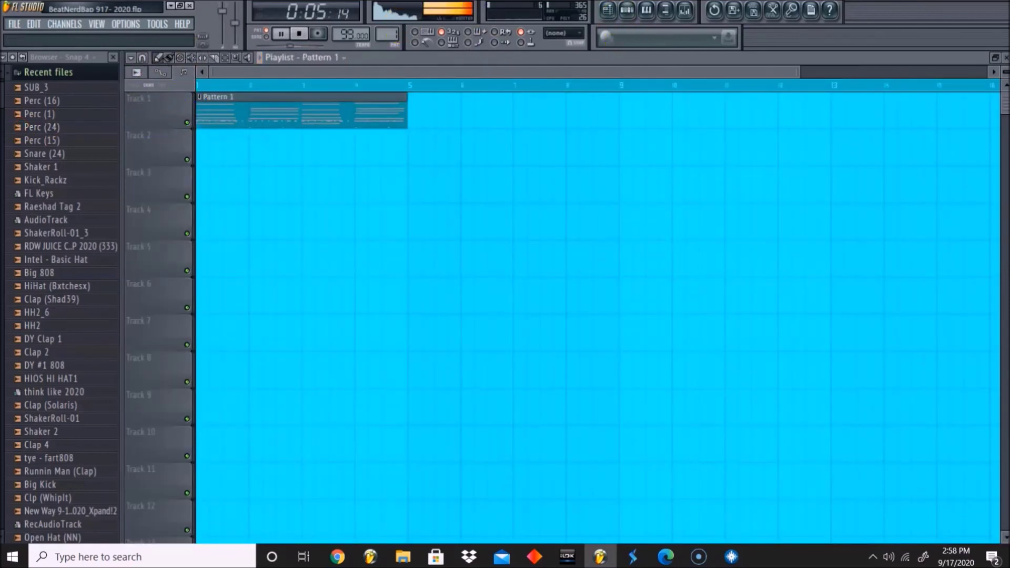